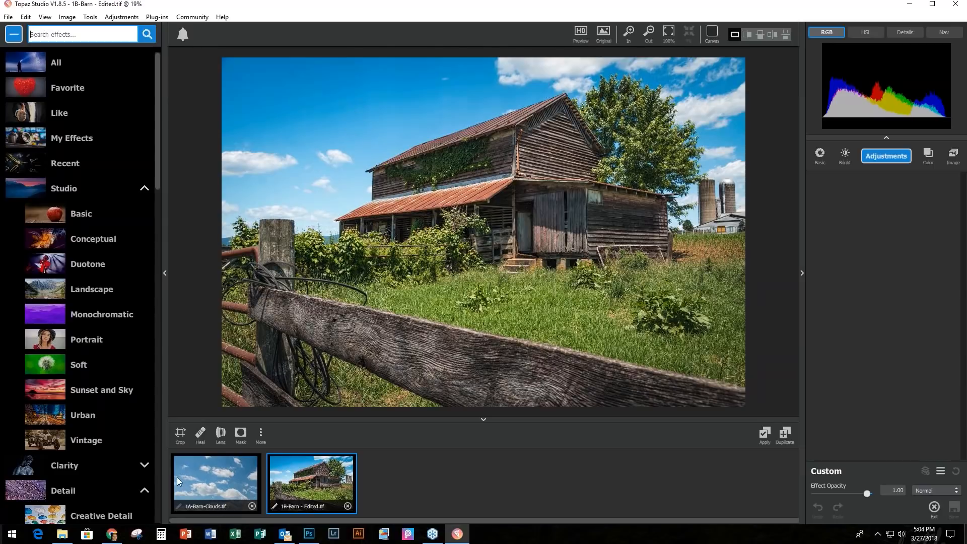
# Step: Add the 1A-Barn-Clouds.tif image as a layer on top of 1B-Barn - Edited.tif
pyautogui.click(232, 491)
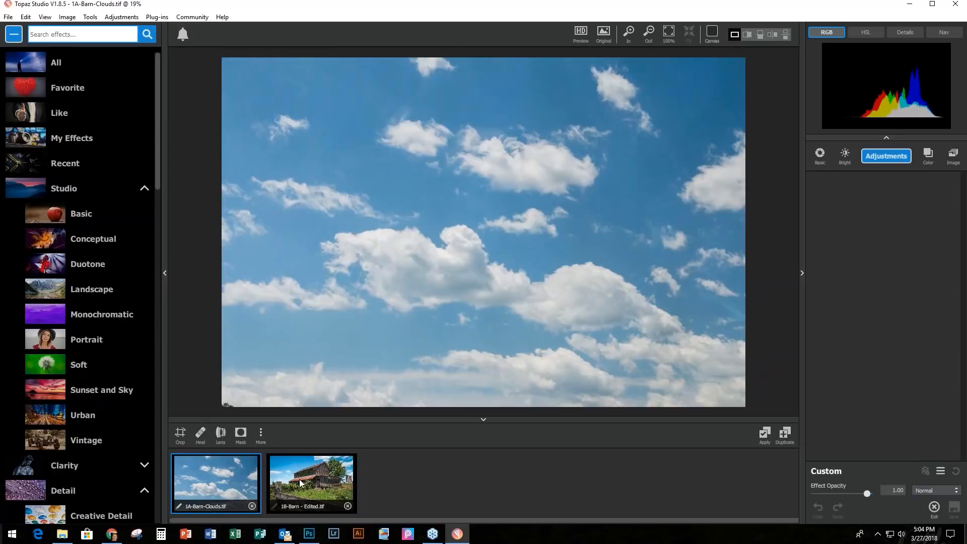
pyautogui.click(300, 479)
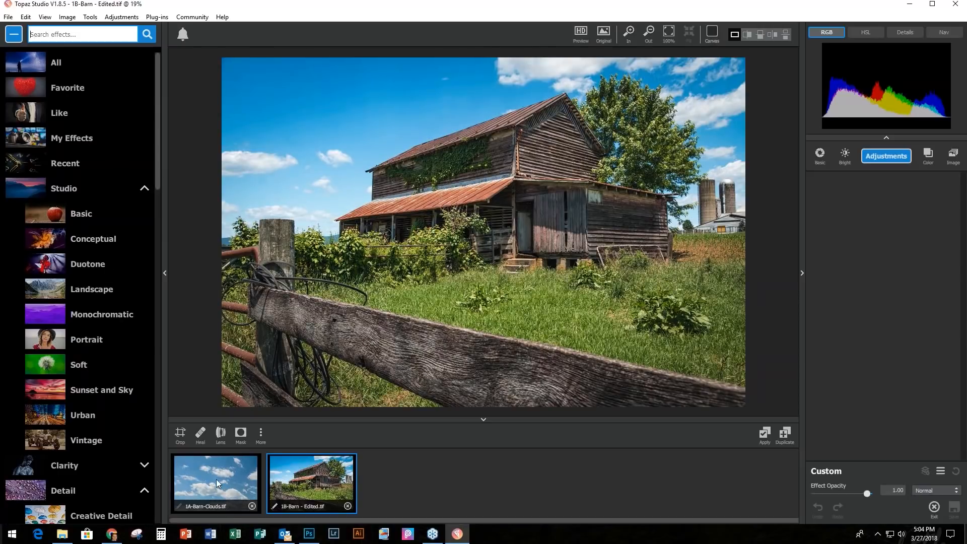
pyautogui.moveTo(210, 481); pyautogui.dragTo(882, 230)
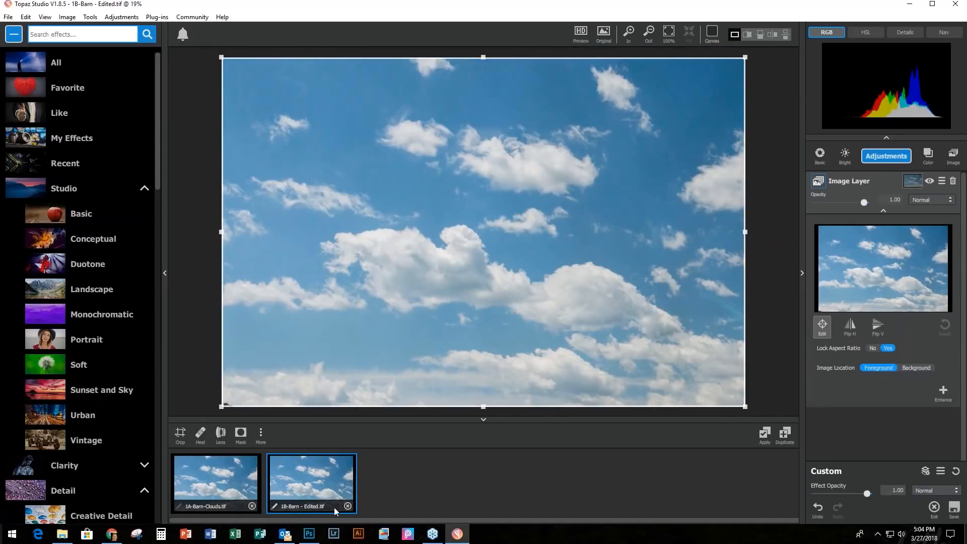
# Step: Flip the cloud layer horizontally and shift it up and left so its clouds cover the sky left of the barn
pyautogui.moveTo(464, 248); pyautogui.dragTo(497, 246)
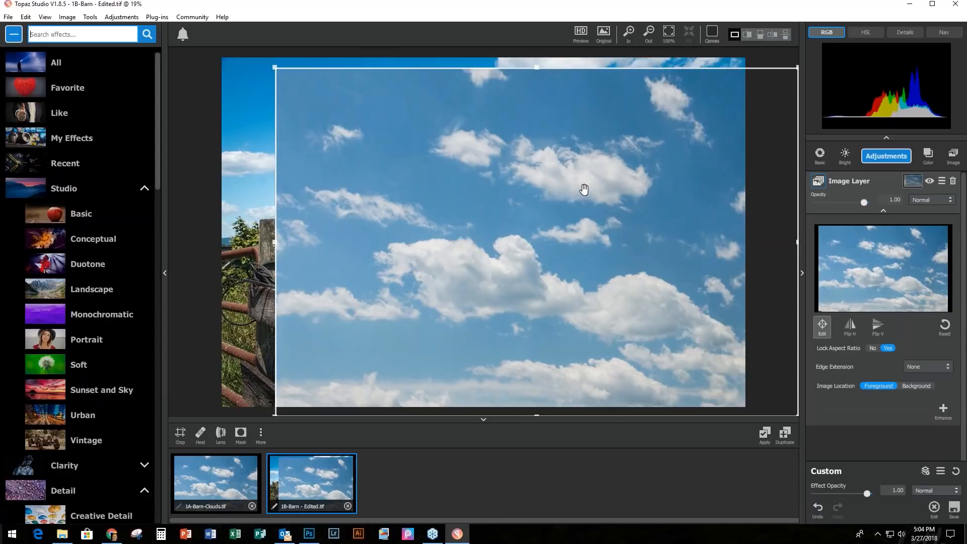
pyautogui.moveTo(403, 111); pyautogui.dragTo(441, 267)
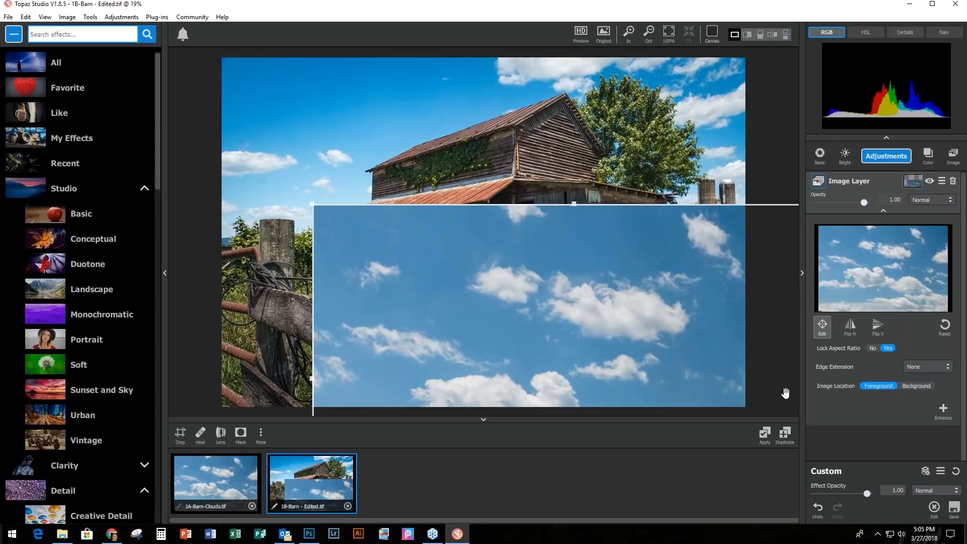
pyautogui.click(850, 326)
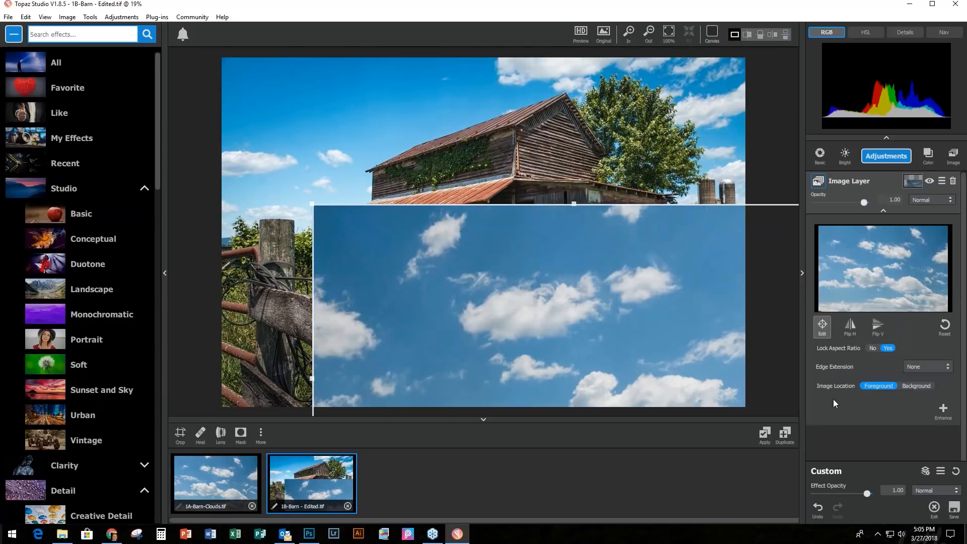
pyautogui.moveTo(590, 320); pyautogui.dragTo(504, 272)
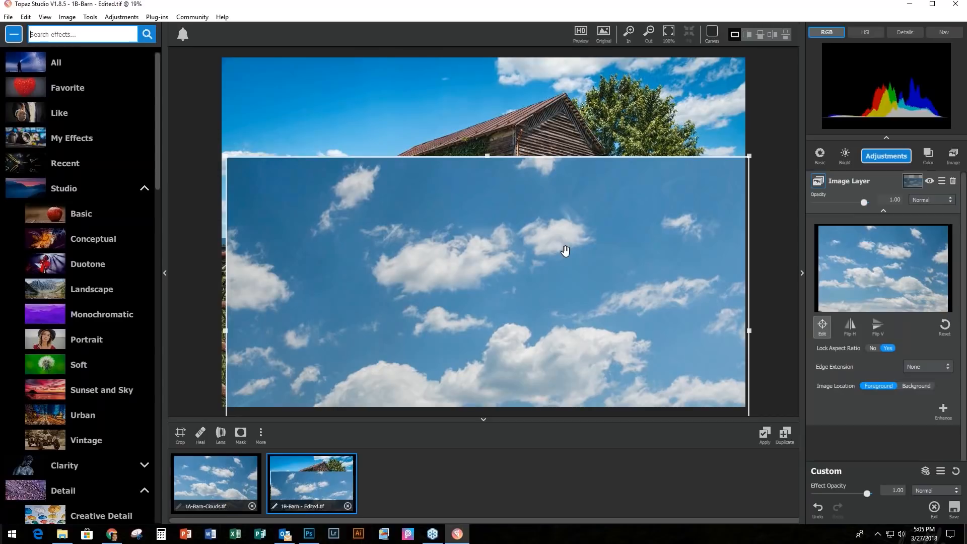
pyautogui.moveTo(561, 251); pyautogui.dragTo(476, 138)
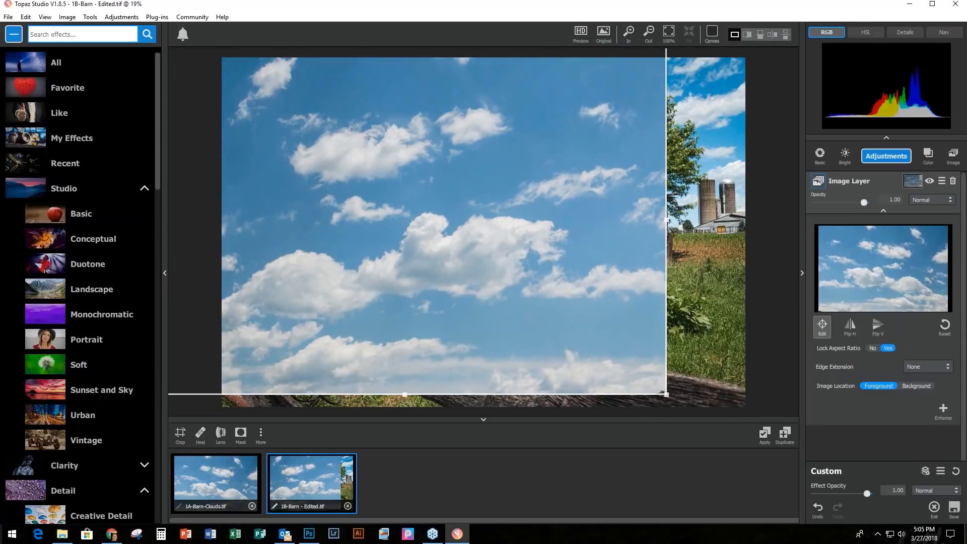
# Step: Align the clouds with the sky beside the barn roof at 0.58 opacity, and set the layer's opacity to 0.79
pyautogui.moveTo(864, 202); pyautogui.dragTo(844, 202)
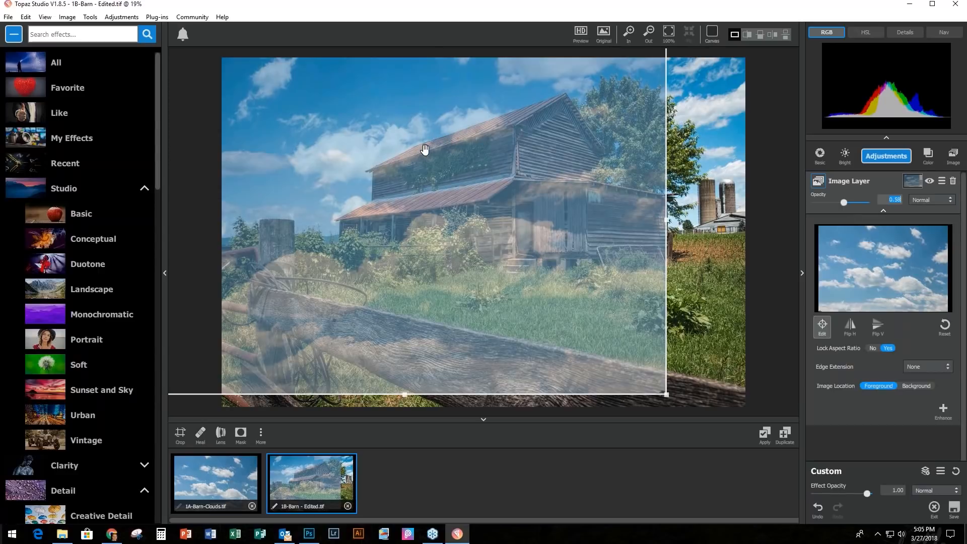
pyautogui.moveTo(427, 182); pyautogui.dragTo(417, 151)
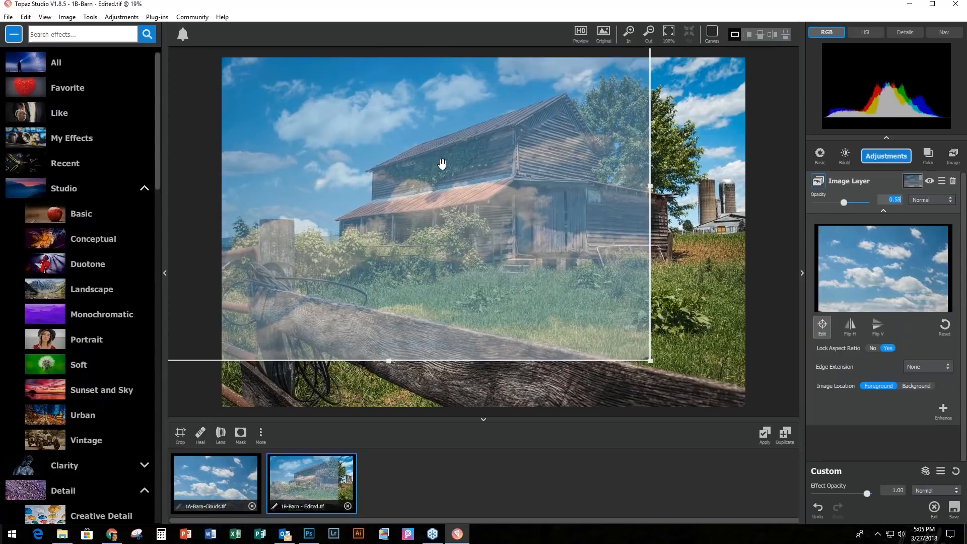
pyautogui.moveTo(394, 187)
pyautogui.mouseDown()
pyautogui.moveTo(390, 166)
pyautogui.moveTo(365, 177)
pyautogui.moveTo(376, 182)
pyautogui.mouseUp()
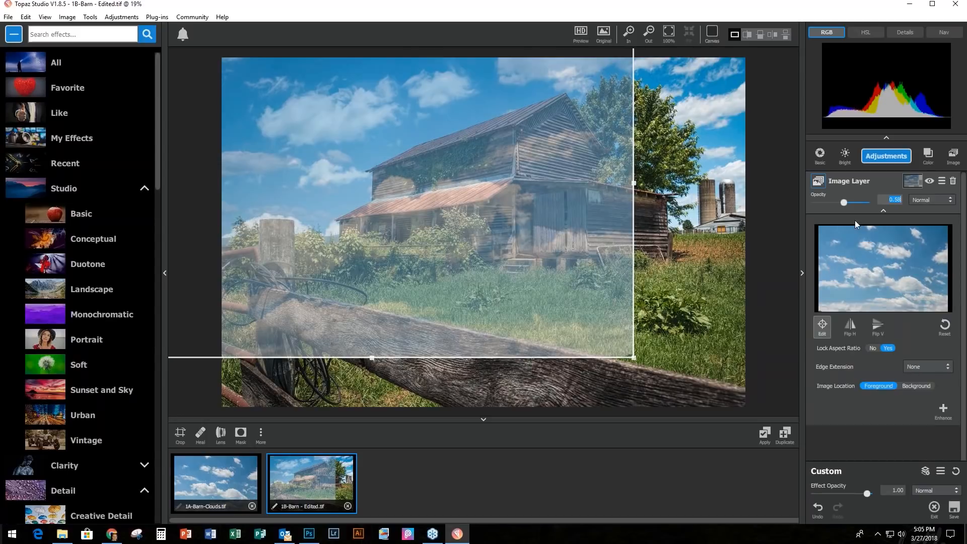
pyautogui.moveTo(845, 203); pyautogui.dragTo(855, 202)
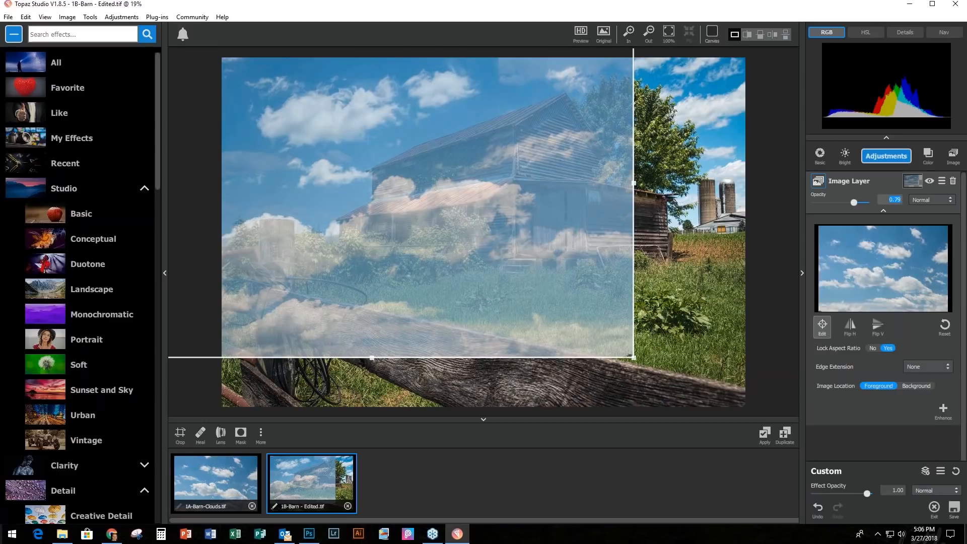
# Step: Mask the cloud layer off the barn, tree, grass and fence with a mask brush of radius 0.55
pyautogui.click(910, 182)
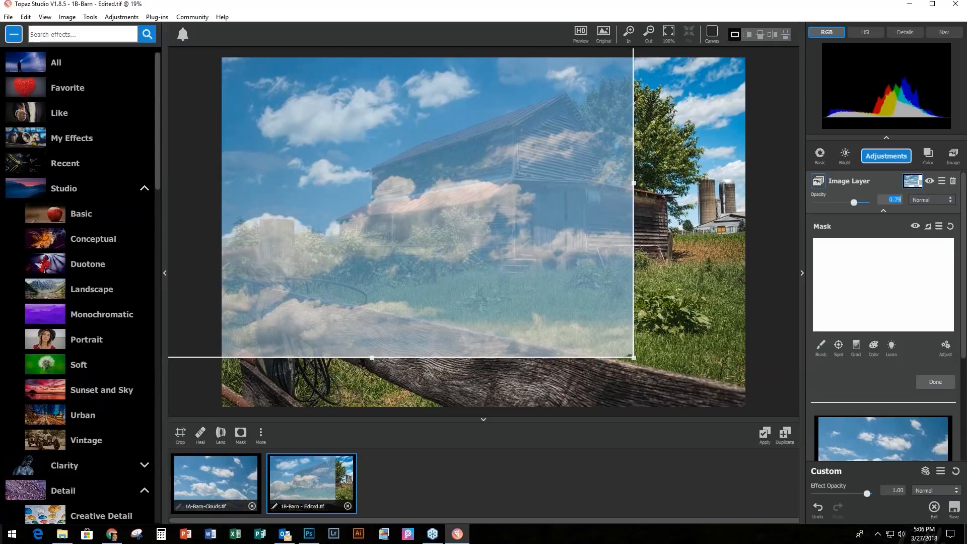
pyautogui.click(821, 347)
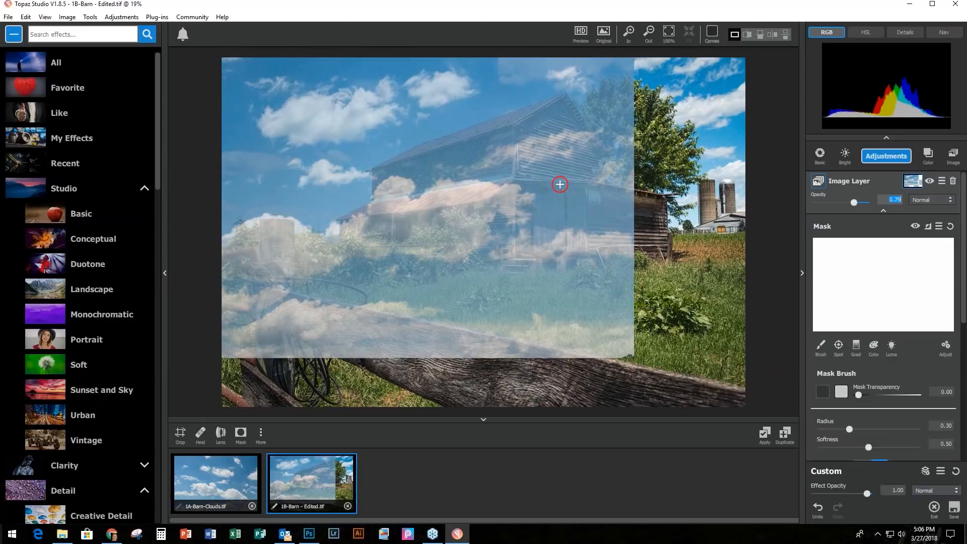
pyautogui.moveTo(849, 430); pyautogui.dragTo(866, 431)
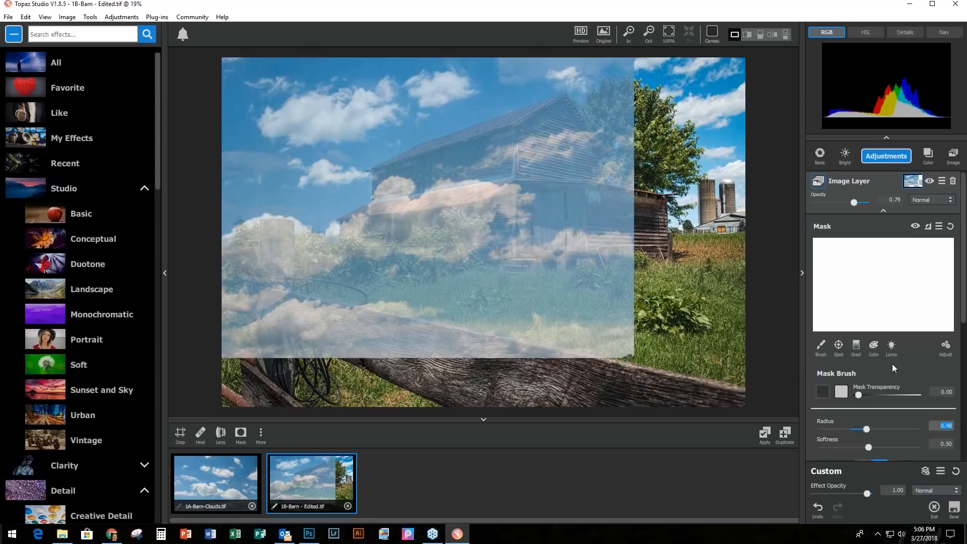
pyautogui.moveTo(867, 429); pyautogui.dragTo(874, 430)
pyautogui.moveTo(589, 122)
pyautogui.mouseDown()
pyautogui.moveTo(411, 182)
pyautogui.moveTo(392, 224)
pyautogui.moveTo(364, 246)
pyautogui.moveTo(305, 258)
pyautogui.moveTo(262, 249)
pyautogui.moveTo(216, 271)
pyautogui.mouseUp()
pyautogui.moveTo(272, 244); pyautogui.dragTo(323, 256)
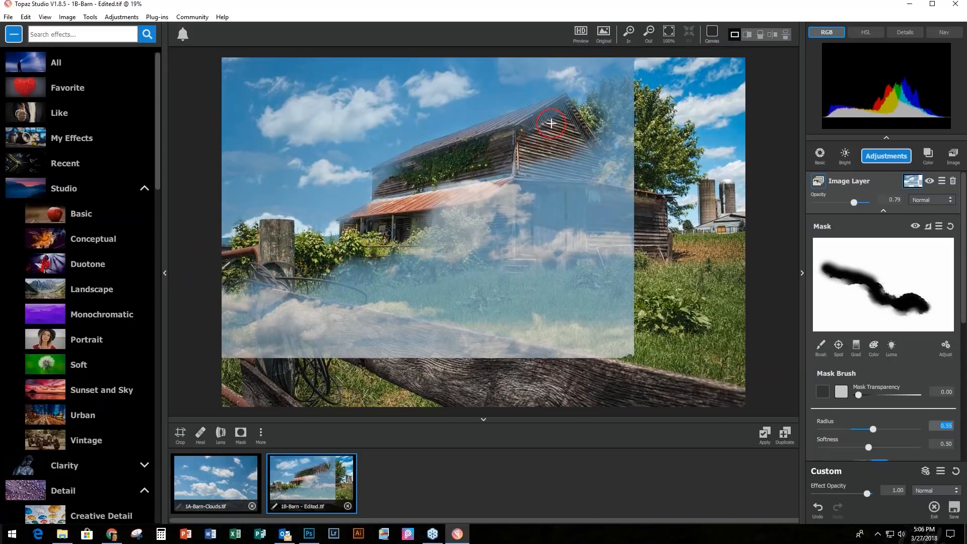
pyautogui.moveTo(558, 110); pyautogui.dragTo(420, 157)
pyautogui.moveTo(537, 120)
pyautogui.mouseDown()
pyautogui.moveTo(559, 151)
pyautogui.moveTo(599, 166)
pyautogui.mouseUp()
pyautogui.moveTo(618, 96); pyautogui.dragTo(616, 105)
pyautogui.moveTo(616, 179)
pyautogui.mouseDown()
pyautogui.moveTo(605, 195)
pyautogui.moveTo(504, 201)
pyautogui.moveTo(446, 348)
pyautogui.moveTo(466, 281)
pyautogui.moveTo(625, 237)
pyautogui.moveTo(630, 282)
pyautogui.moveTo(609, 348)
pyautogui.mouseUp()
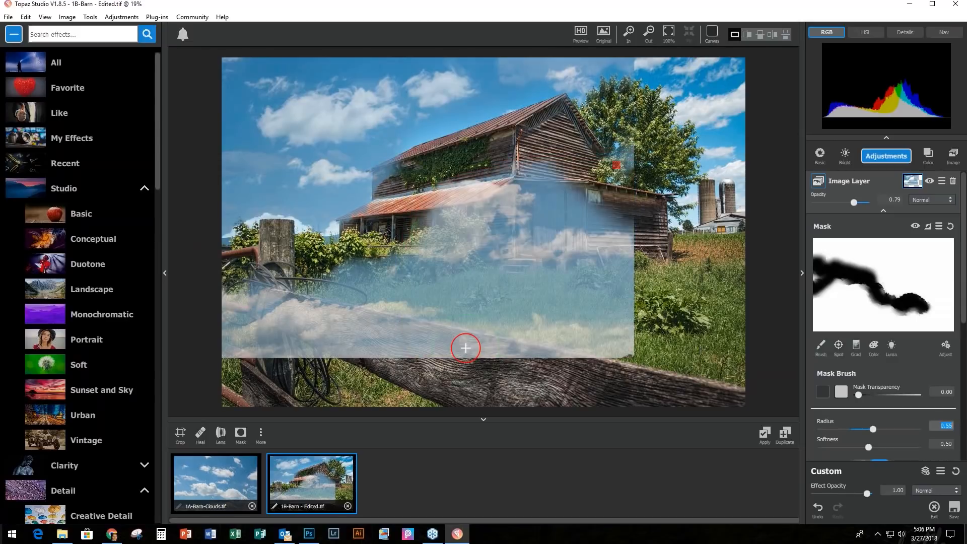
pyautogui.moveTo(413, 253)
pyautogui.mouseDown()
pyautogui.moveTo(303, 300)
pyautogui.moveTo(210, 317)
pyautogui.moveTo(391, 327)
pyautogui.moveTo(427, 349)
pyautogui.moveTo(192, 346)
pyautogui.moveTo(348, 343)
pyautogui.moveTo(435, 314)
pyautogui.moveTo(278, 333)
pyautogui.mouseUp()
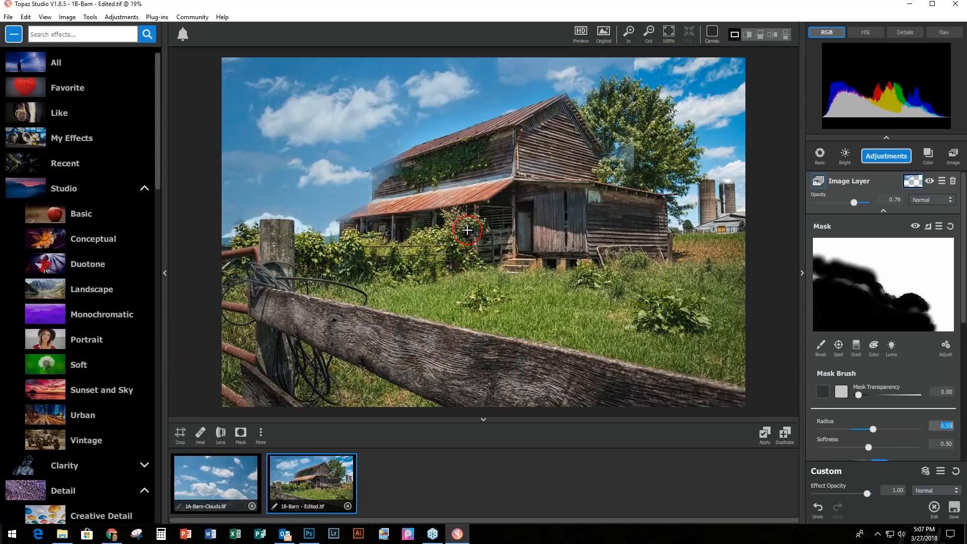
# Step: Refine the mask along the barn's left roof and porch edges using brush radius 0.11 and softness 0.01
pyautogui.moveTo(874, 430); pyautogui.dragTo(829, 428)
pyautogui.moveTo(412, 158)
pyautogui.mouseDown()
pyautogui.moveTo(380, 173)
pyautogui.moveTo(379, 201)
pyautogui.moveTo(396, 178)
pyautogui.moveTo(381, 201)
pyautogui.mouseUp()
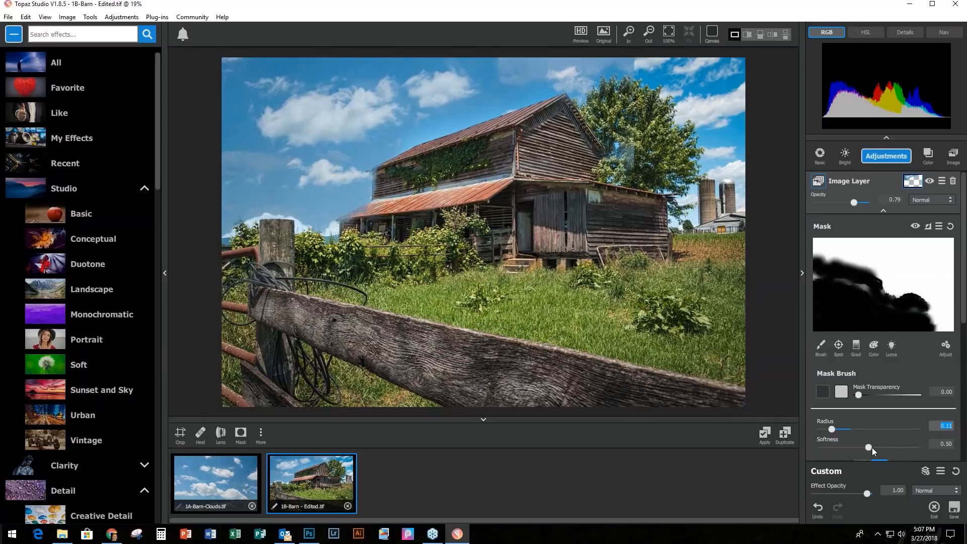
pyautogui.moveTo(869, 447); pyautogui.dragTo(813, 444)
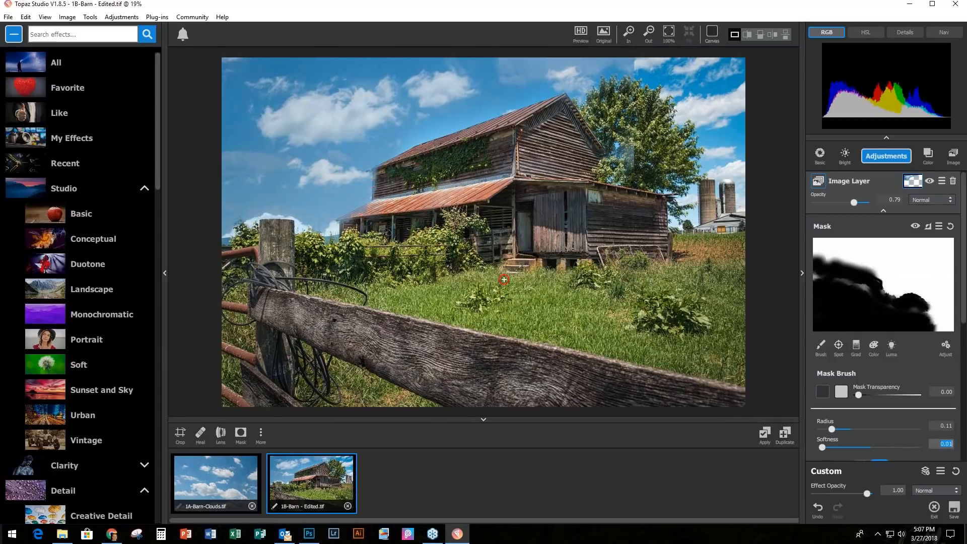
pyautogui.moveTo(377, 173)
pyautogui.mouseDown()
pyautogui.moveTo(376, 202)
pyautogui.moveTo(411, 162)
pyautogui.mouseUp()
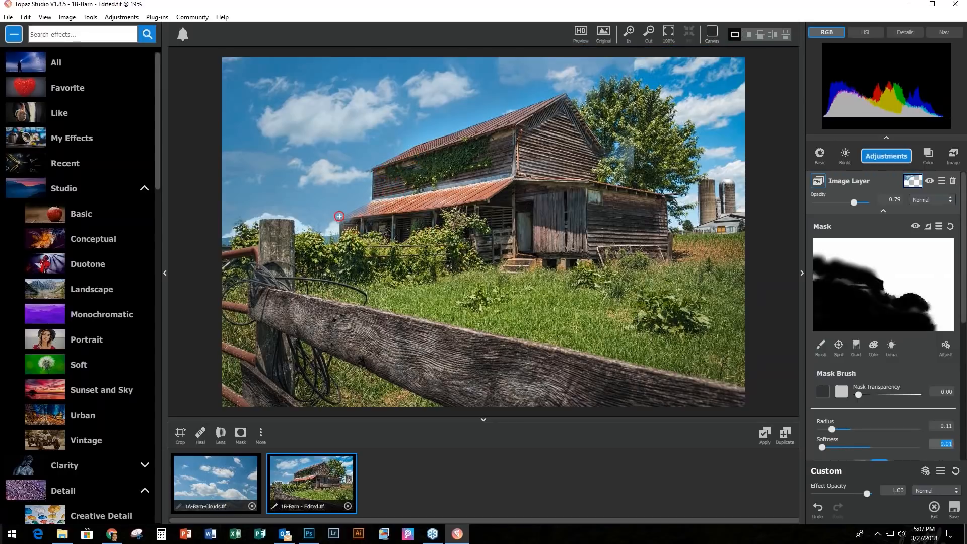
pyautogui.moveTo(346, 220); pyautogui.dragTo(375, 214)
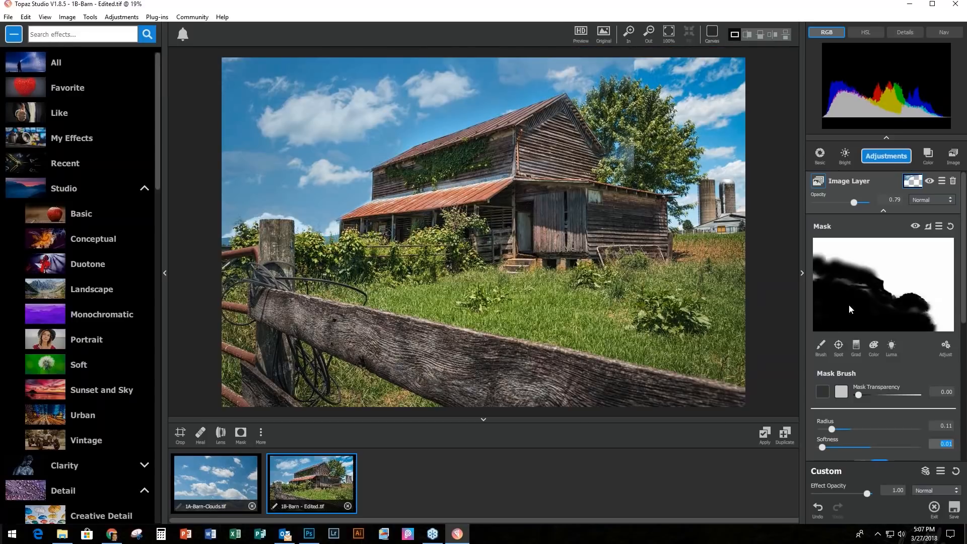
# Step: Mask out the cloud layer's outer sky edges around the main clouds using brush radius 0.38 and softness 0.55
pyautogui.moveTo(833, 428)
pyautogui.mouseDown()
pyautogui.moveTo(857, 430)
pyautogui.moveTo(873, 447)
pyautogui.mouseUp()
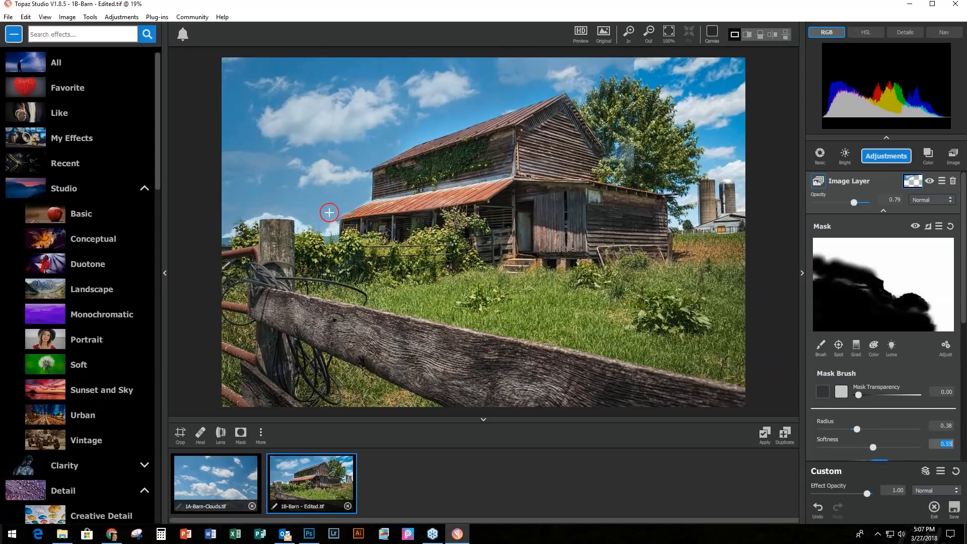
pyautogui.moveTo(224, 185)
pyautogui.mouseDown()
pyautogui.moveTo(249, 245)
pyautogui.moveTo(327, 242)
pyautogui.moveTo(242, 186)
pyautogui.moveTo(236, 165)
pyautogui.moveTo(313, 191)
pyautogui.moveTo(383, 187)
pyautogui.mouseUp()
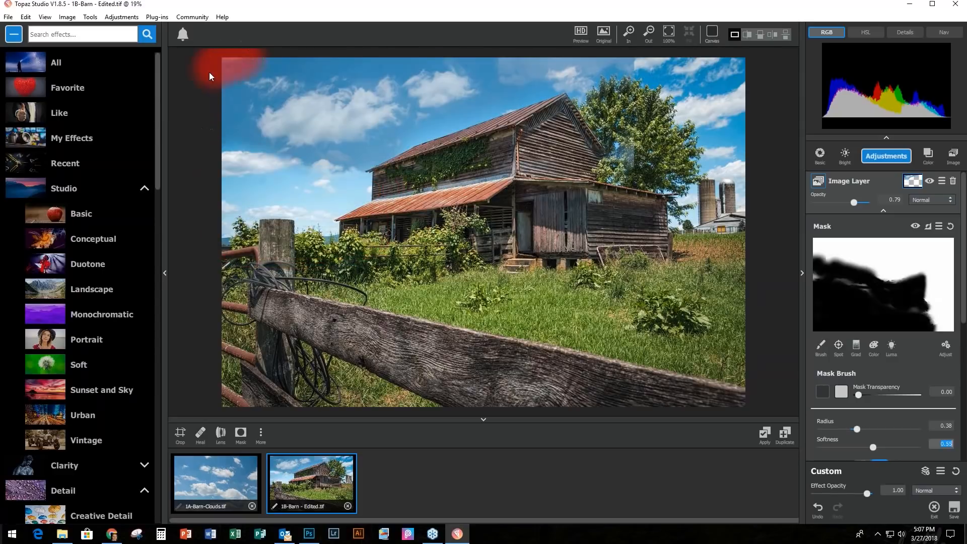
pyautogui.click(233, 147)
pyautogui.moveTo(322, 169)
pyautogui.mouseDown()
pyautogui.moveTo(403, 161)
pyautogui.moveTo(461, 130)
pyautogui.moveTo(524, 83)
pyautogui.moveTo(491, 56)
pyautogui.moveTo(546, 60)
pyautogui.moveTo(582, 88)
pyautogui.moveTo(503, 151)
pyautogui.mouseUp()
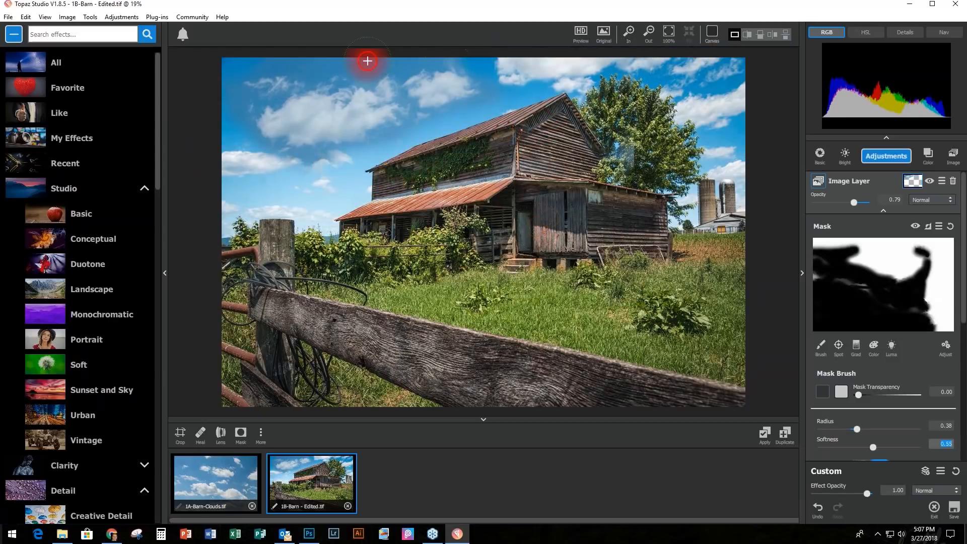
pyautogui.click(312, 57)
pyautogui.click(266, 64)
pyautogui.click(230, 82)
pyautogui.click(236, 108)
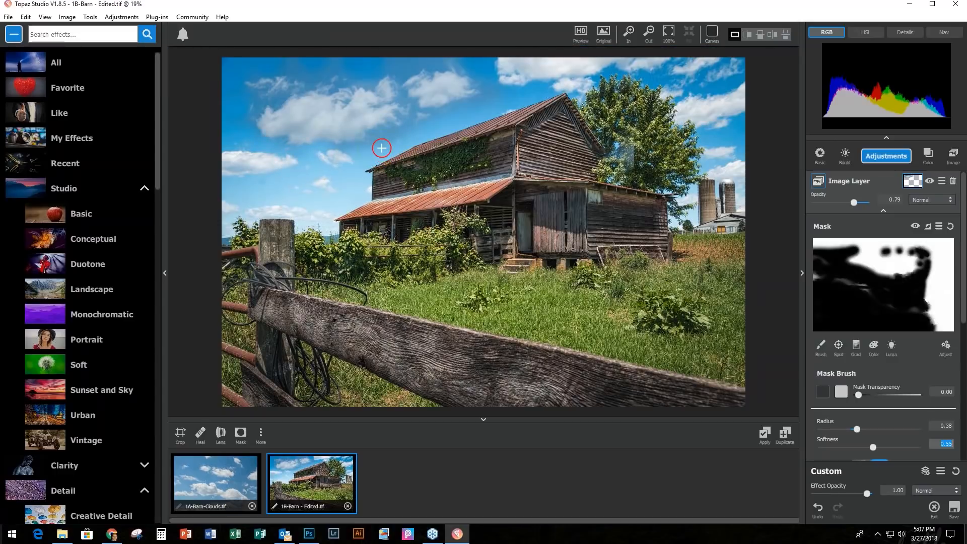
pyautogui.click(413, 129)
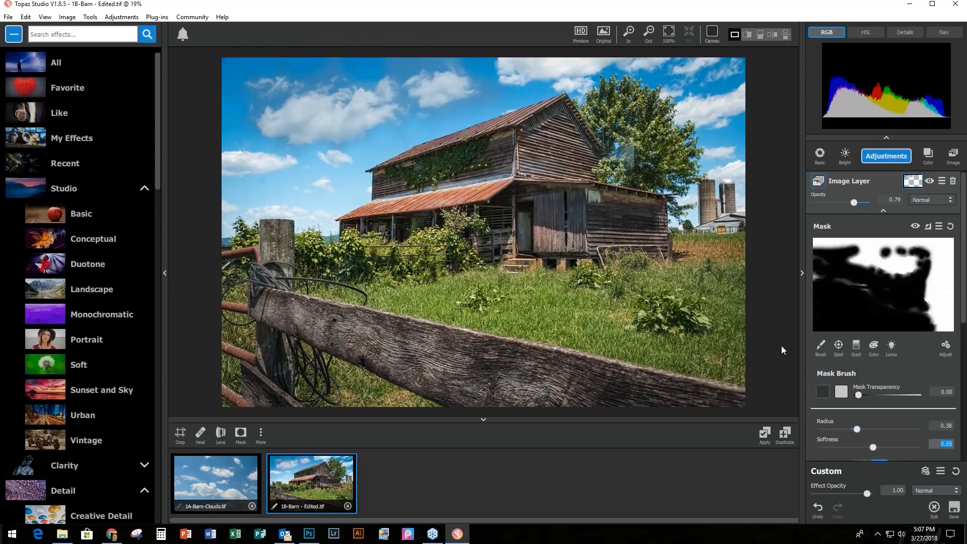
# Step: Restore the cloud layer's opacity to 1.00 and duplicate the masked layer
pyautogui.doubleClick(854, 203)
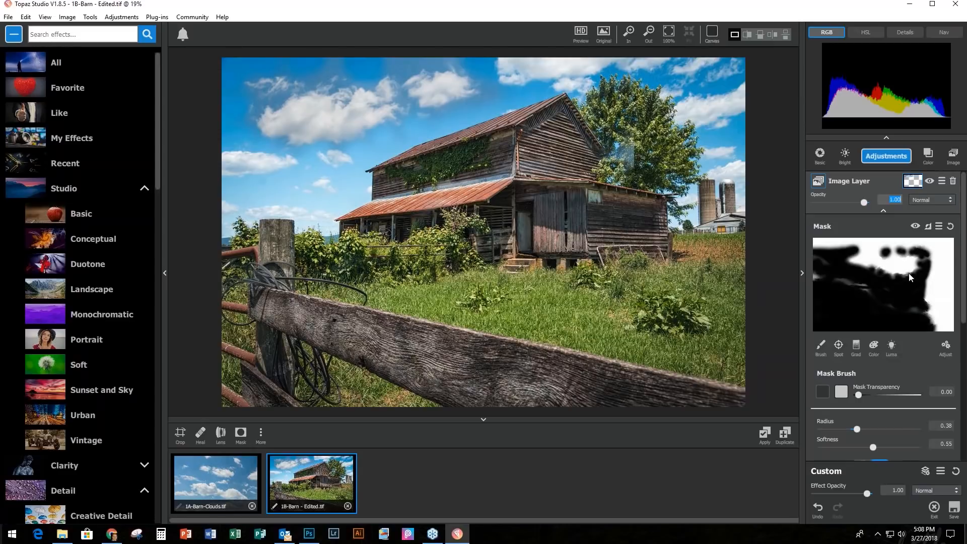
pyautogui.click(884, 213)
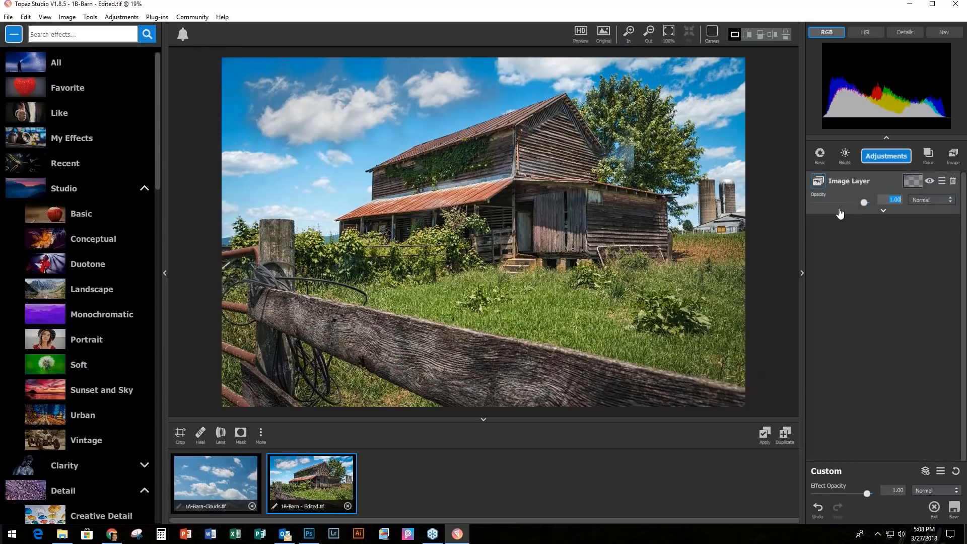
pyautogui.click(942, 186)
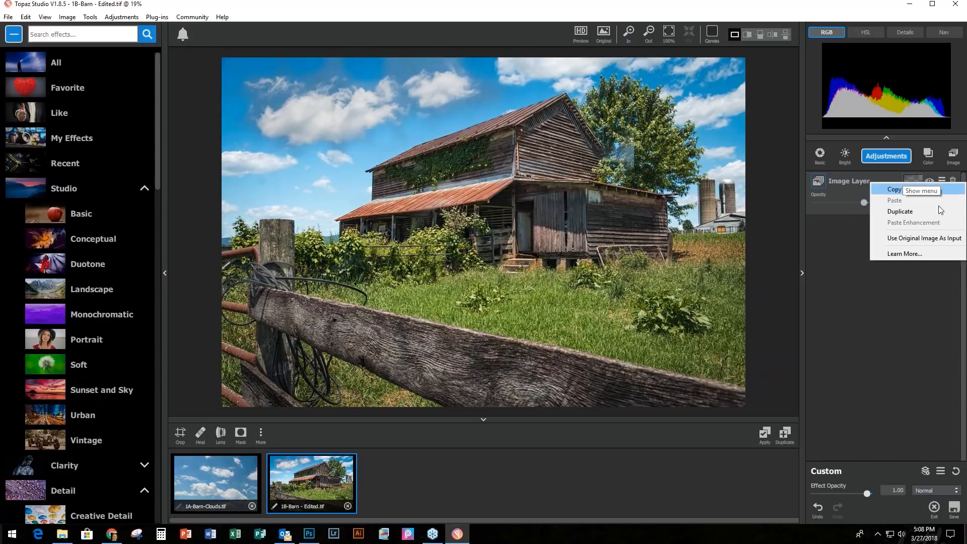
pyautogui.click(894, 265)
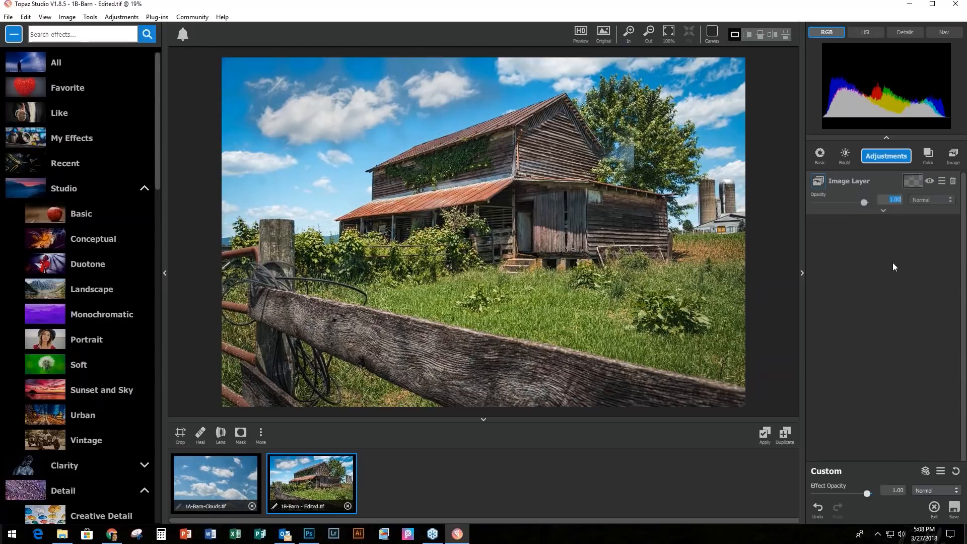
pyautogui.click(941, 185)
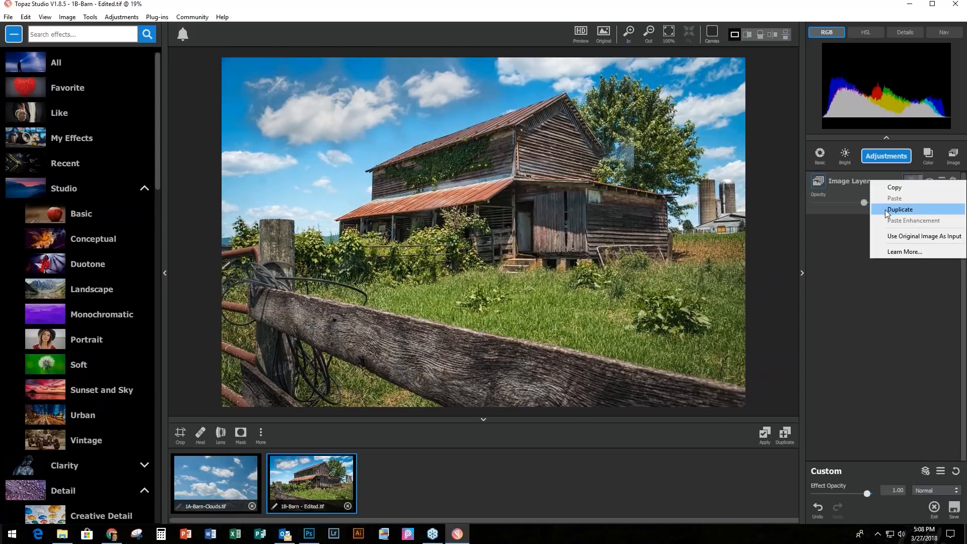
pyautogui.click(888, 210)
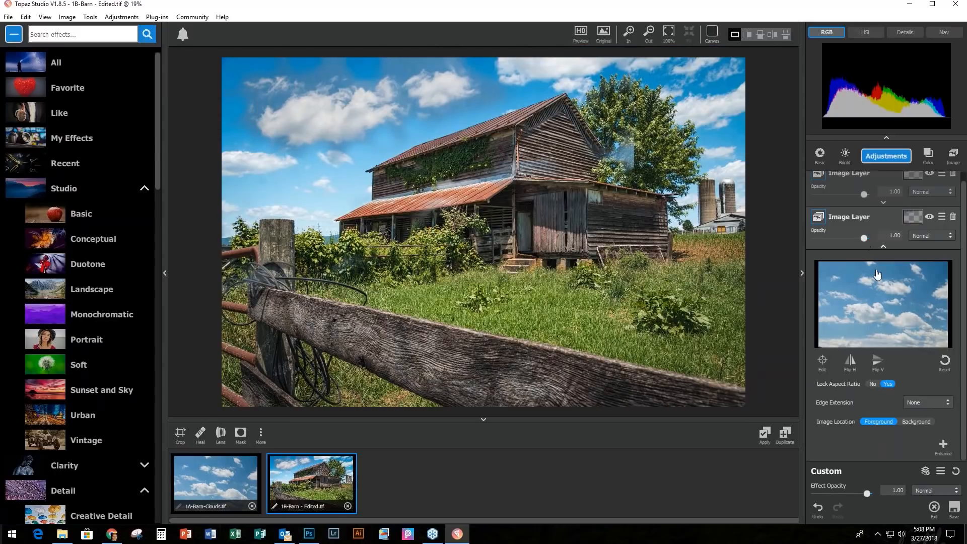
# Step: Check the duplicate cloud layer's mask and set that layer's opacity to 0.24
pyautogui.click(913, 217)
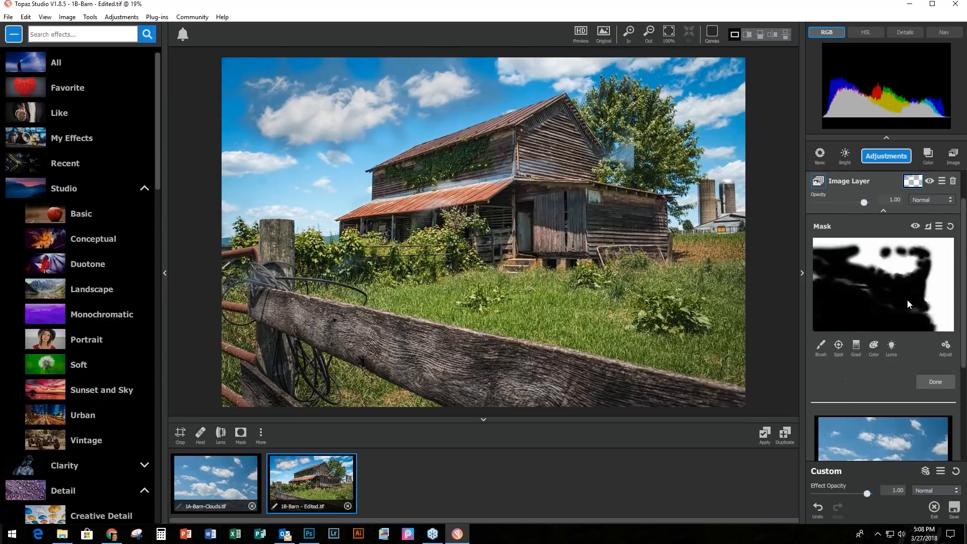
pyautogui.click(883, 211)
pyautogui.click(828, 247)
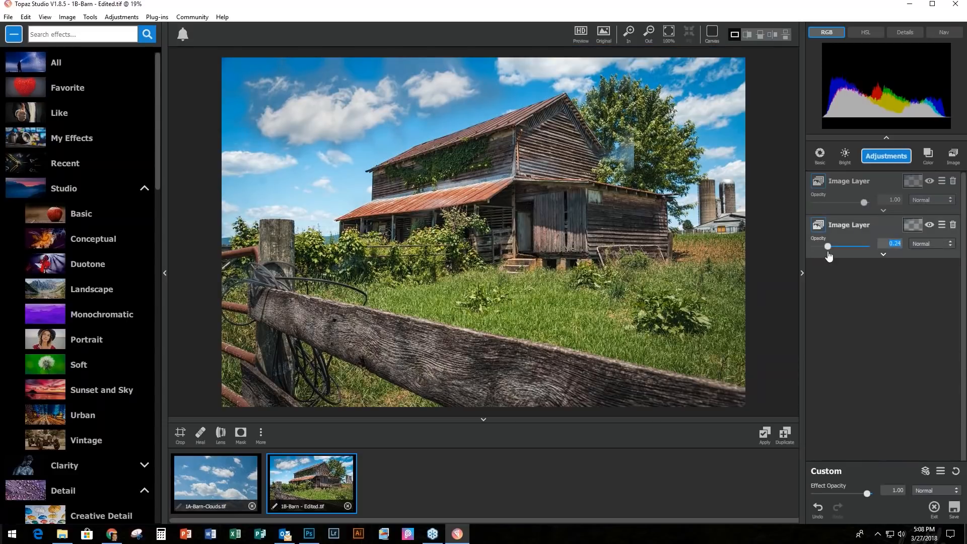
# Step: Set the duplicate cloud layer to Overlay blending at opacity 0.73, and compare the image without and with that layer
pyautogui.click(930, 244)
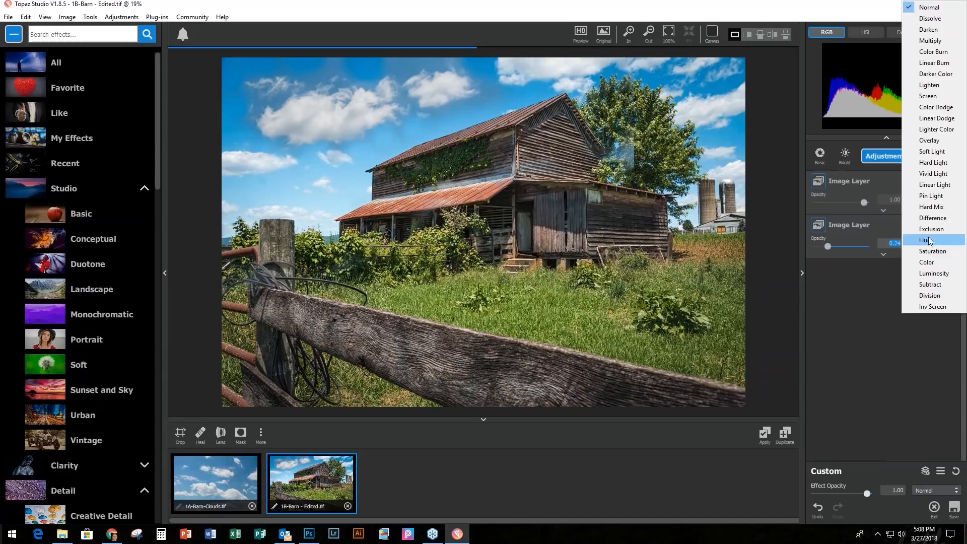
pyautogui.click(932, 140)
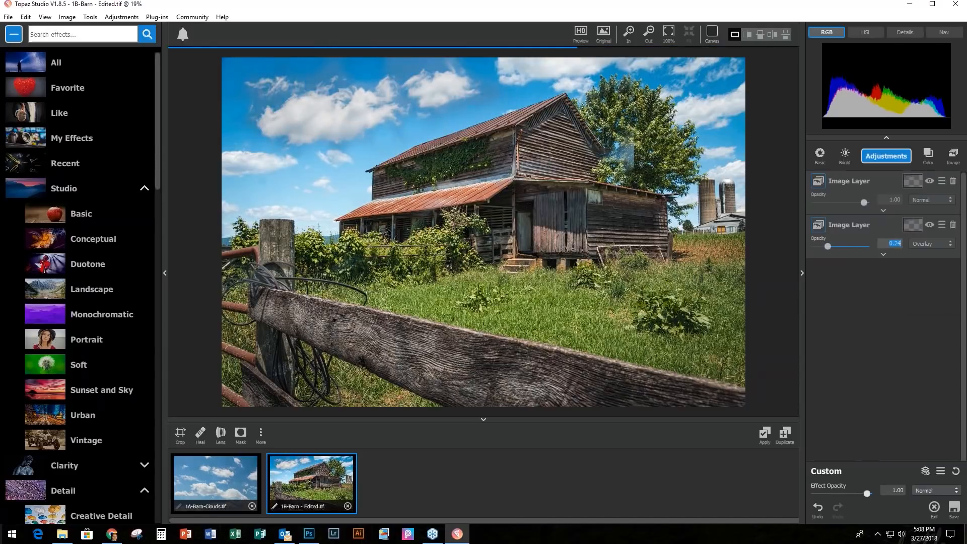
pyautogui.moveTo(826, 245); pyautogui.dragTo(851, 248)
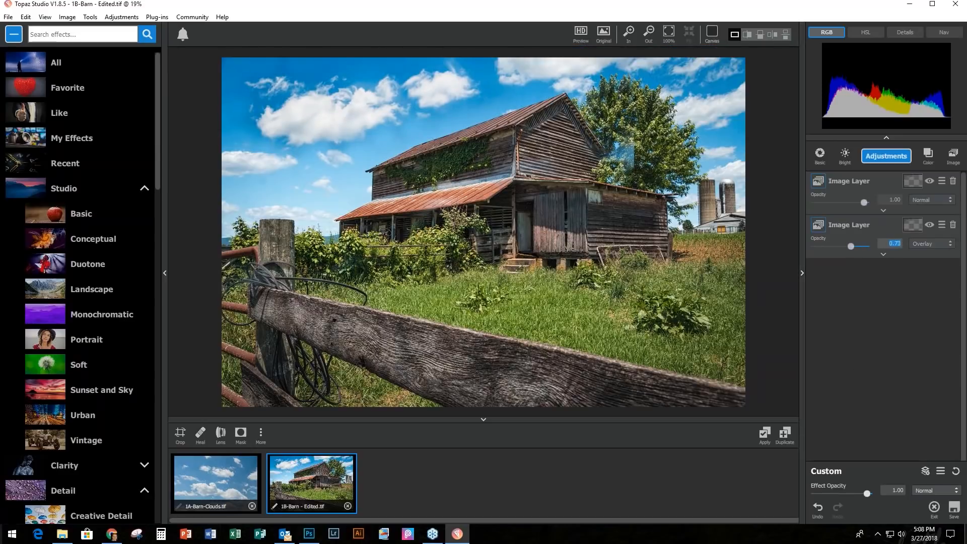
pyautogui.click(930, 226)
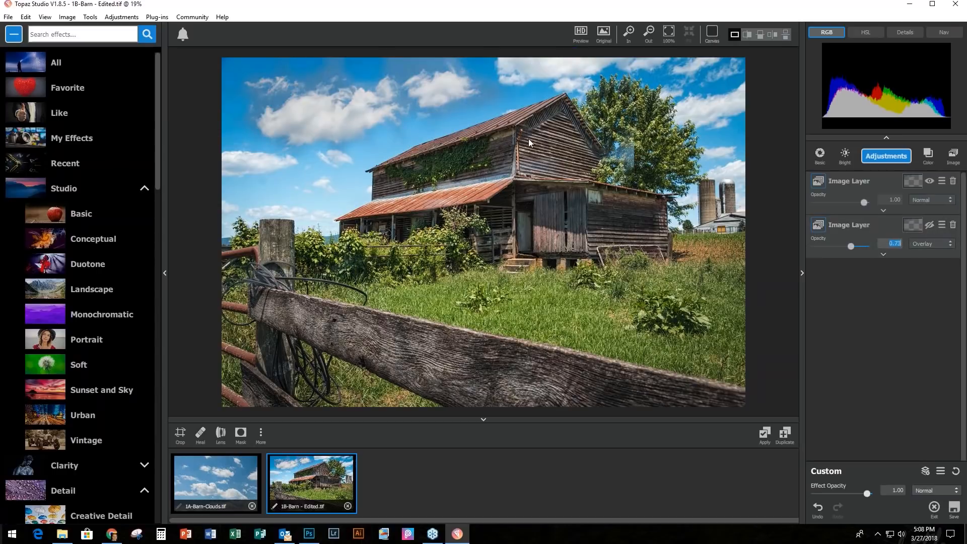
pyautogui.click(929, 225)
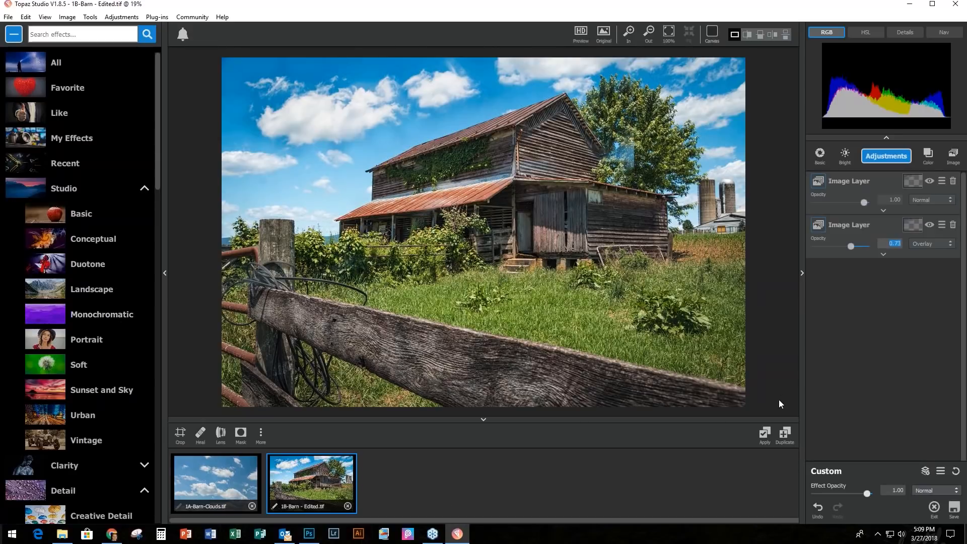
# Step: Apply the cloud layers as a new image, and check the preference for switching to the new image after applying
pyautogui.click(765, 435)
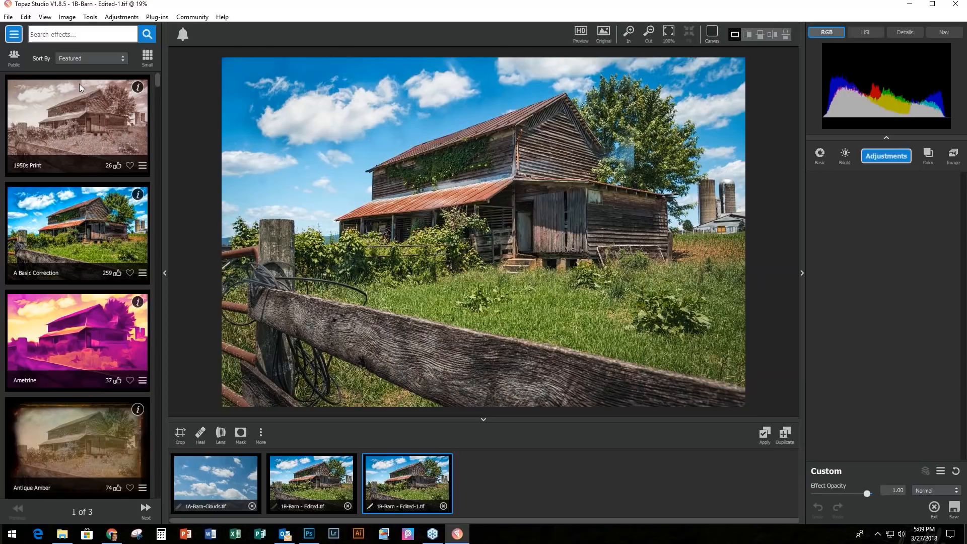
pyautogui.click(25, 16)
pyautogui.click(50, 79)
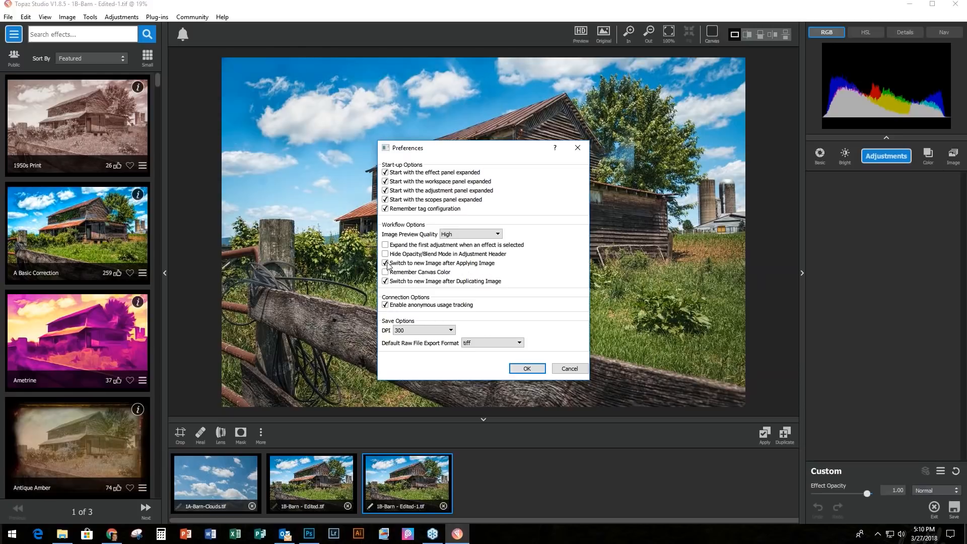
pyautogui.click(526, 369)
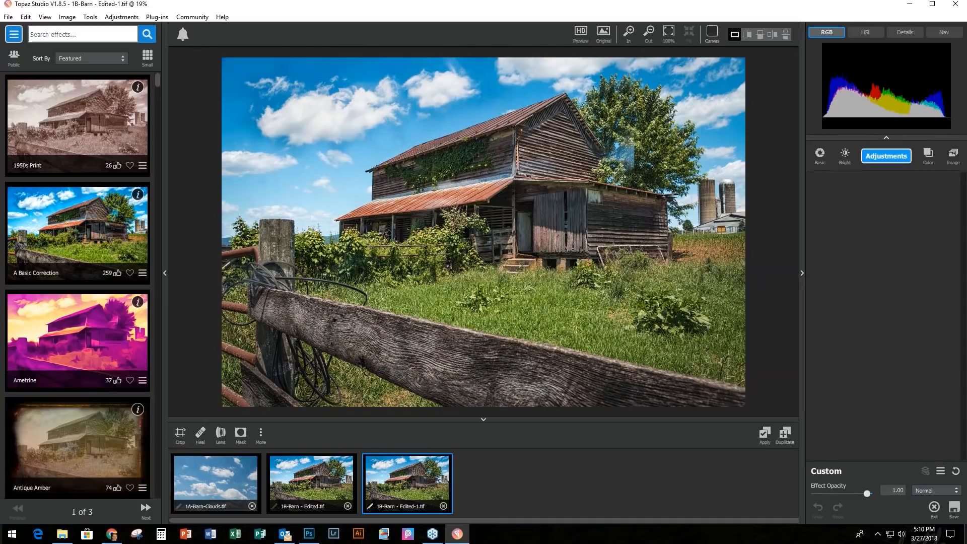
# Step: Add an AI ReMix adjustment and apply the dark grey-green style directly below the yellow patterned one, at Low style strength
pyautogui.click(875, 157)
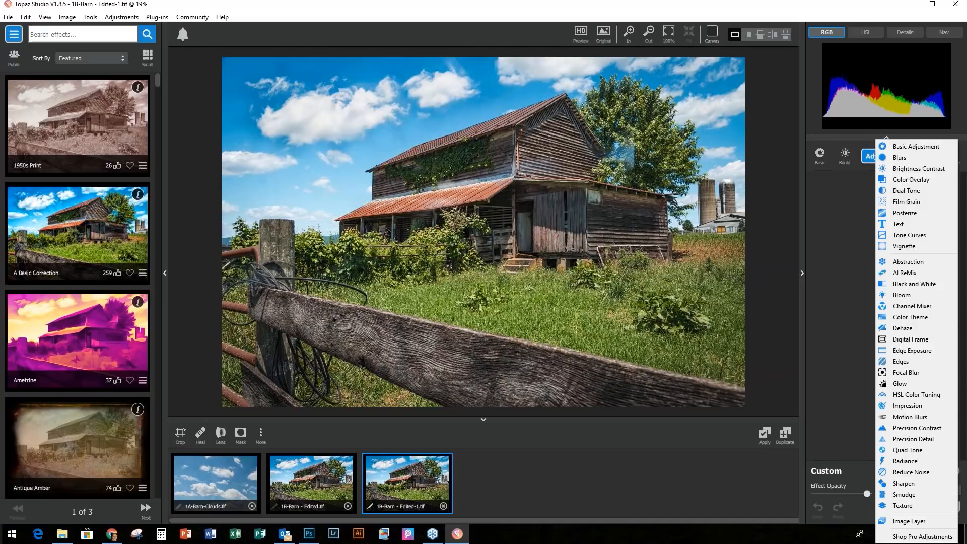
pyautogui.click(906, 274)
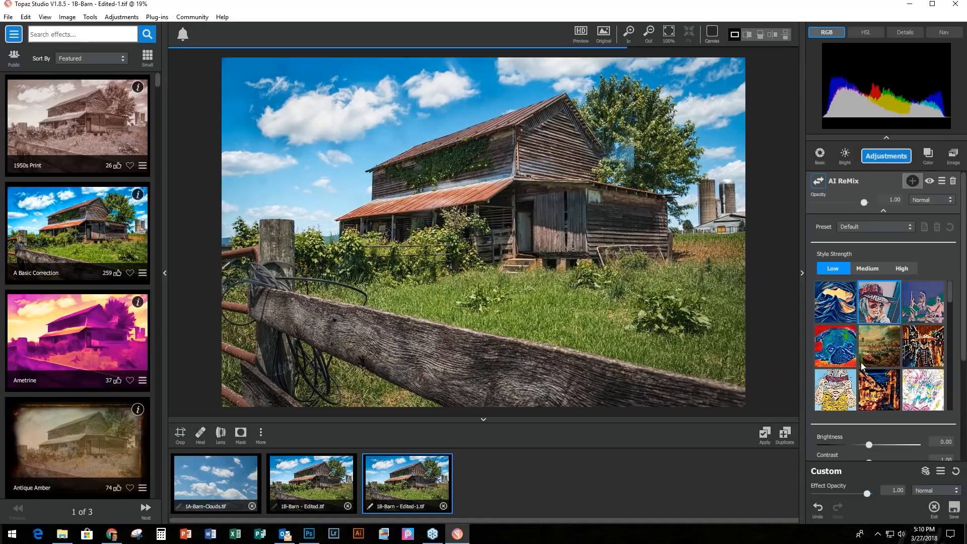
pyautogui.scroll(-2, 916, 360)
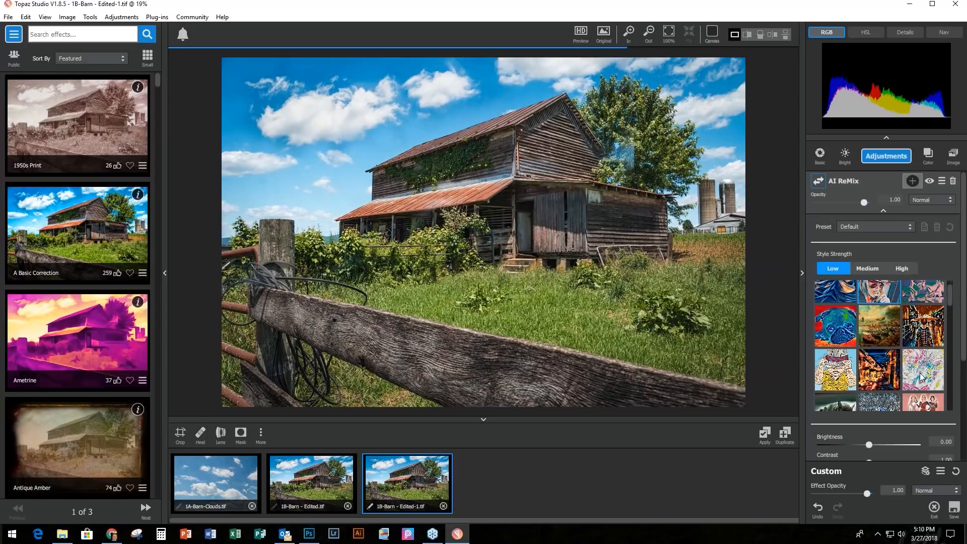
pyautogui.click(822, 386)
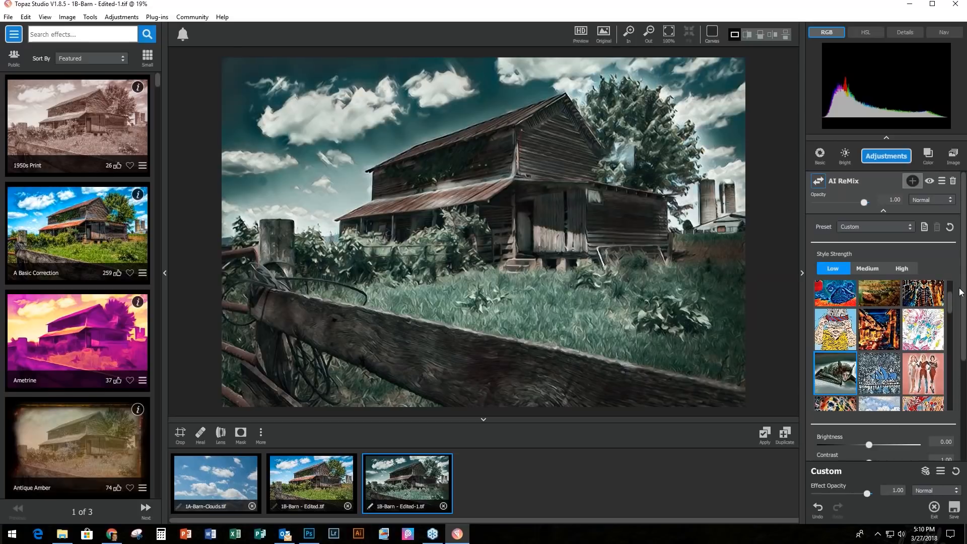
# Step: Set the AI ReMix adjustment's brightness to 0.22
pyautogui.moveTo(964, 291); pyautogui.dragTo(964, 397)
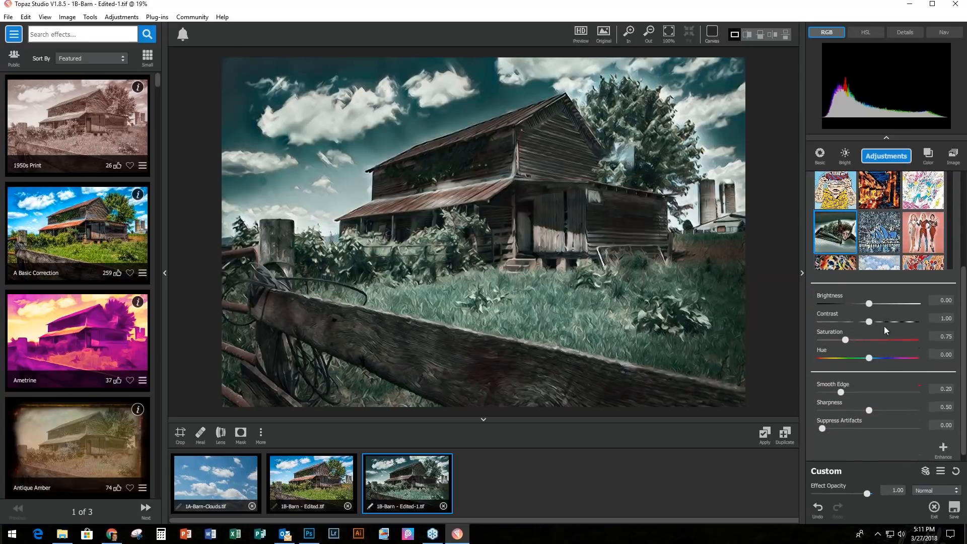
pyautogui.click(869, 304)
pyautogui.moveTo(871, 305); pyautogui.dragTo(878, 304)
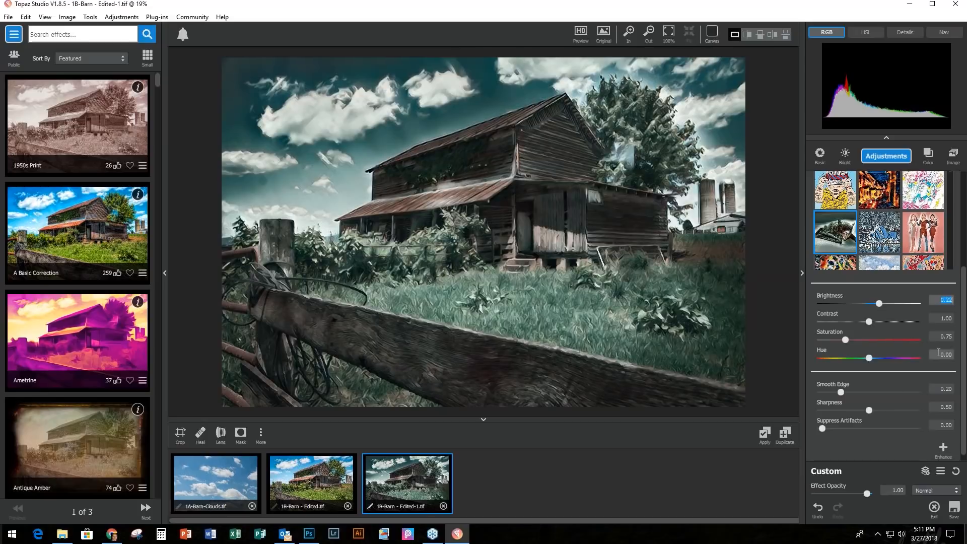
# Step: Add a Tone Curves adjustment, lift the shadows with one point on the RGB curve, and apply the edits as a new image
pyautogui.scroll(-1, 965, 348)
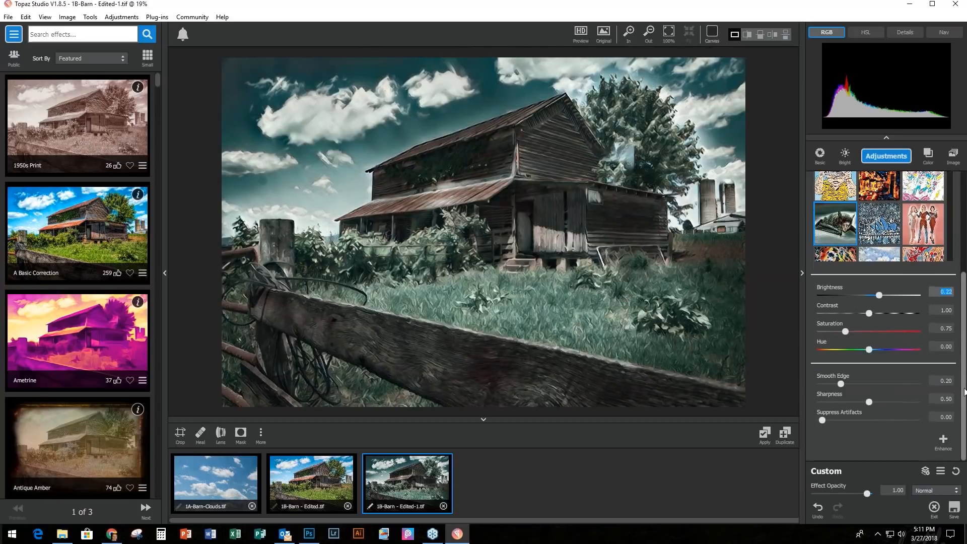
pyautogui.click(944, 442)
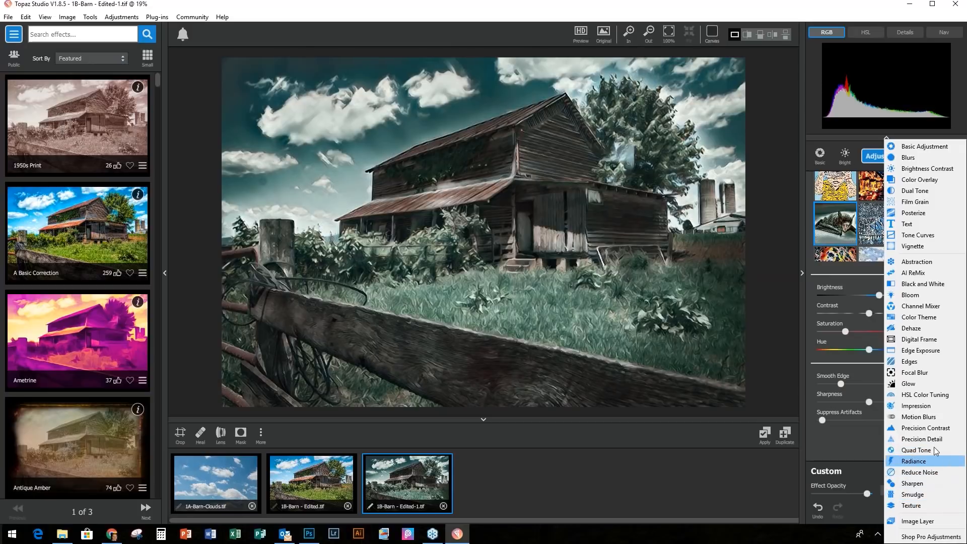
pyautogui.click(918, 235)
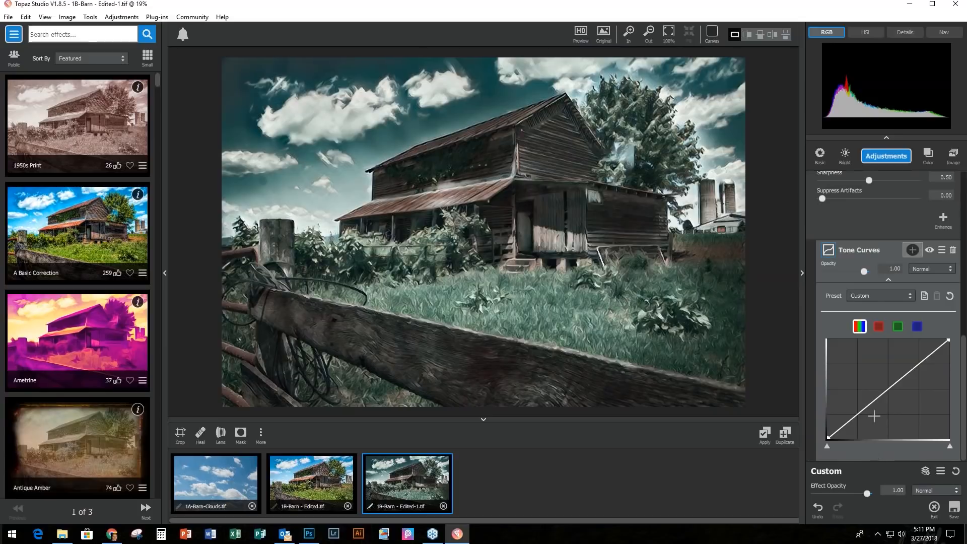
pyautogui.click(859, 413)
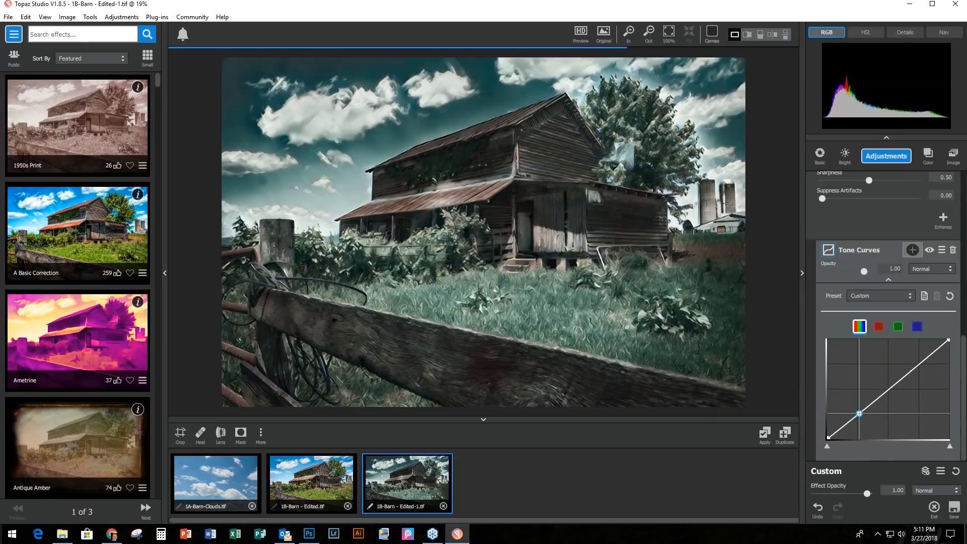
pyautogui.moveTo(859, 414); pyautogui.dragTo(861, 407)
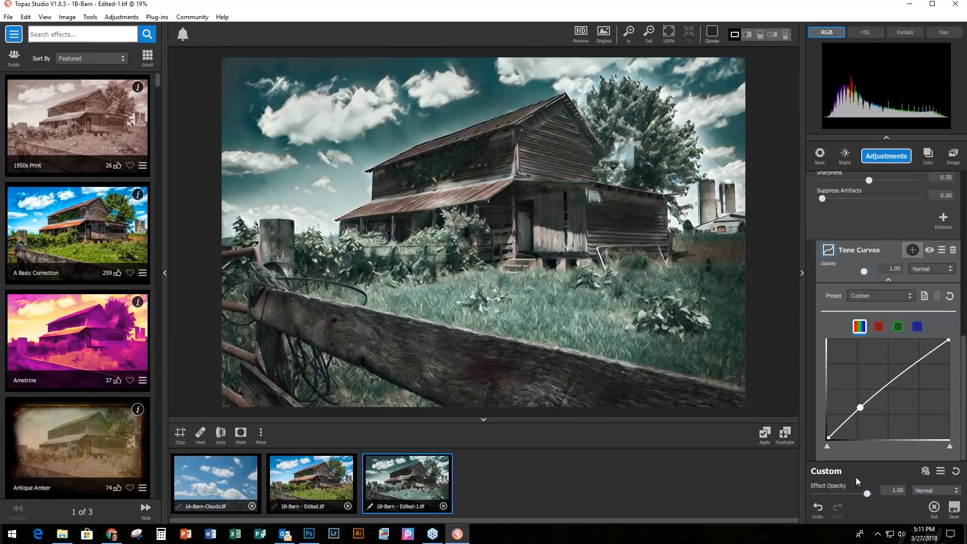
pyautogui.moveTo(861, 411); pyautogui.dragTo(850, 413)
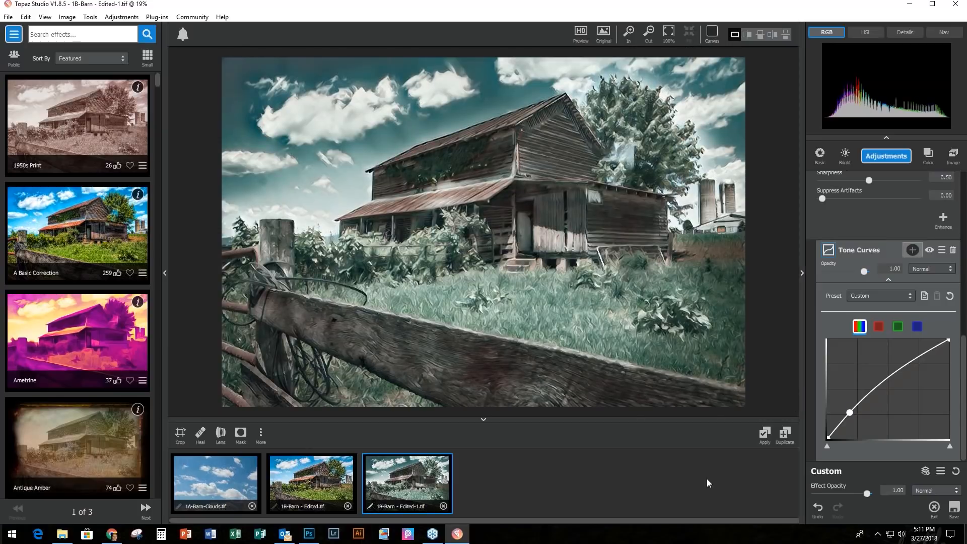
pyautogui.click(764, 435)
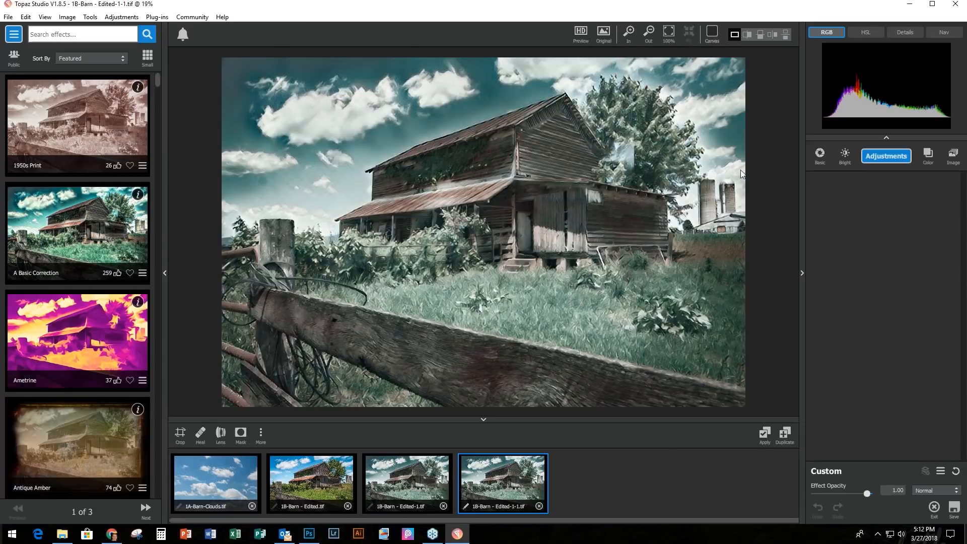
# Step: Add a Texture adjustment and choose the soft cream vignette border beside the white circle from the Borders group
pyautogui.click(886, 160)
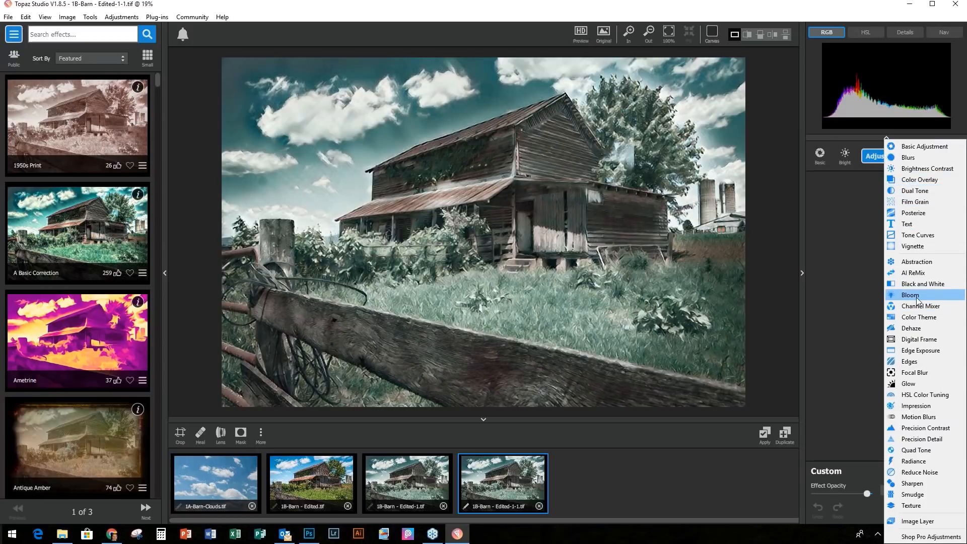
pyautogui.click(922, 506)
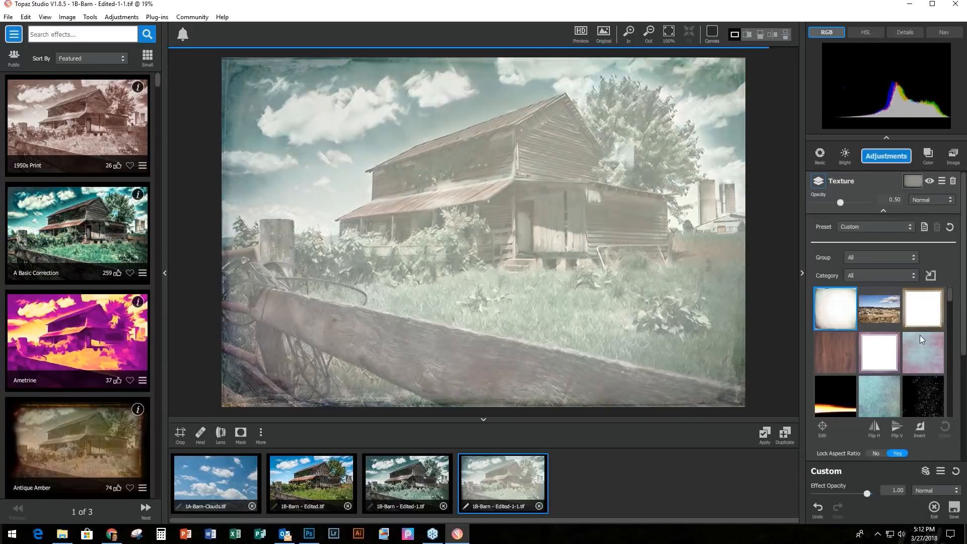
pyautogui.click(889, 258)
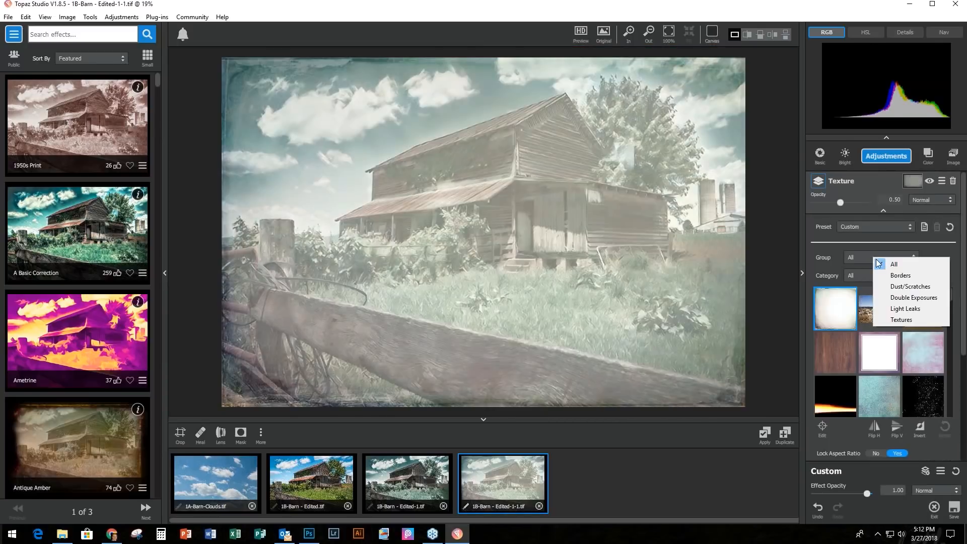
pyautogui.click(896, 276)
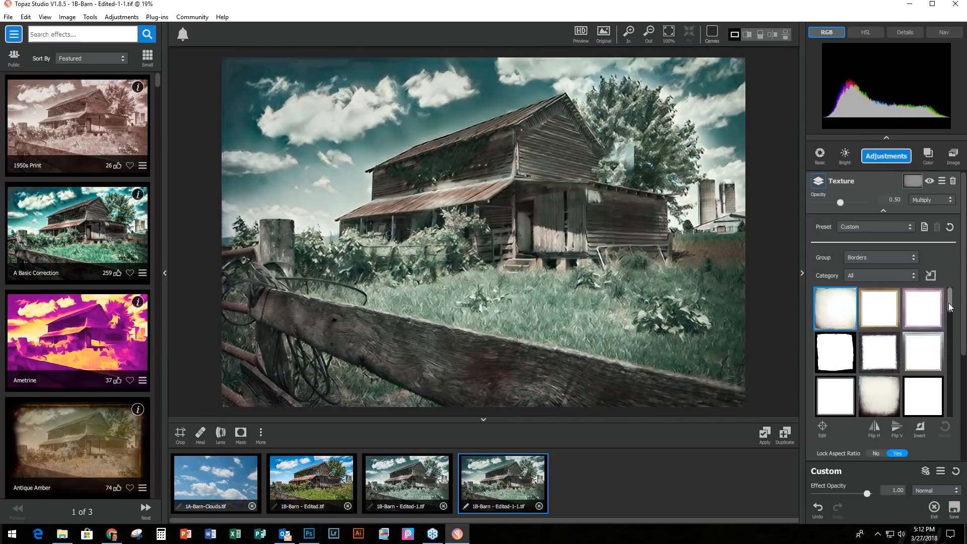
pyautogui.moveTo(950, 307); pyautogui.dragTo(950, 347)
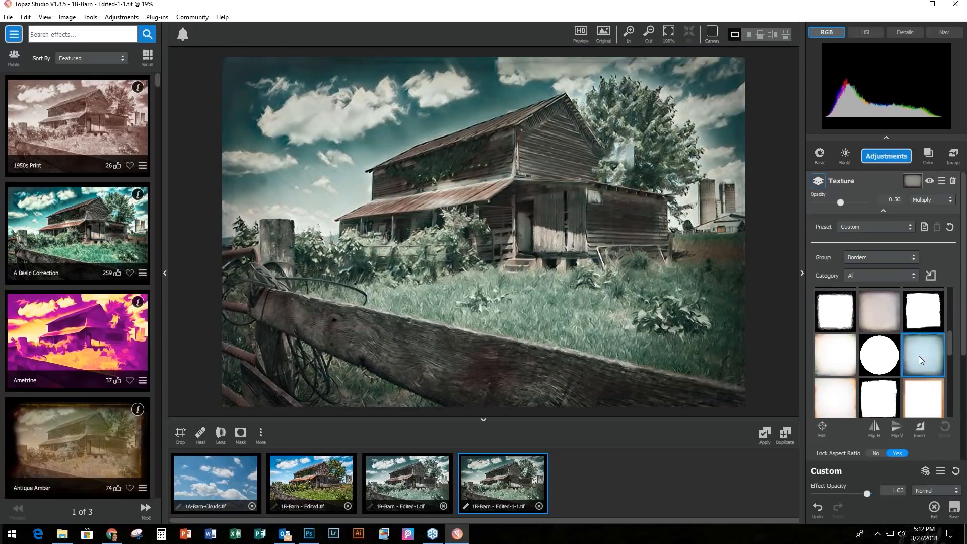
pyautogui.click(921, 355)
# Step: Try the border texture at opacity 0.32, restore it to 0.50, and apply the edits as a new image
pyautogui.click(840, 204)
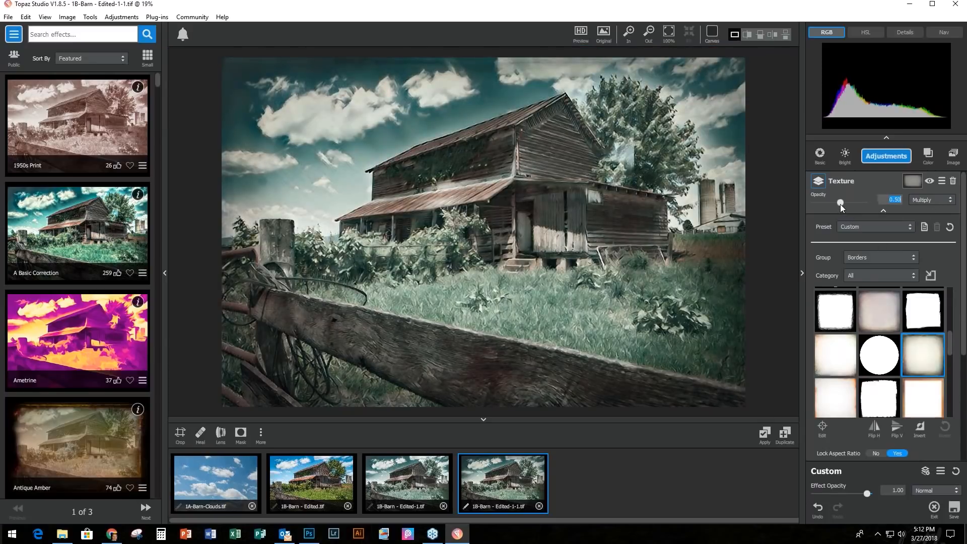
pyautogui.moveTo(838, 204); pyautogui.dragTo(831, 203)
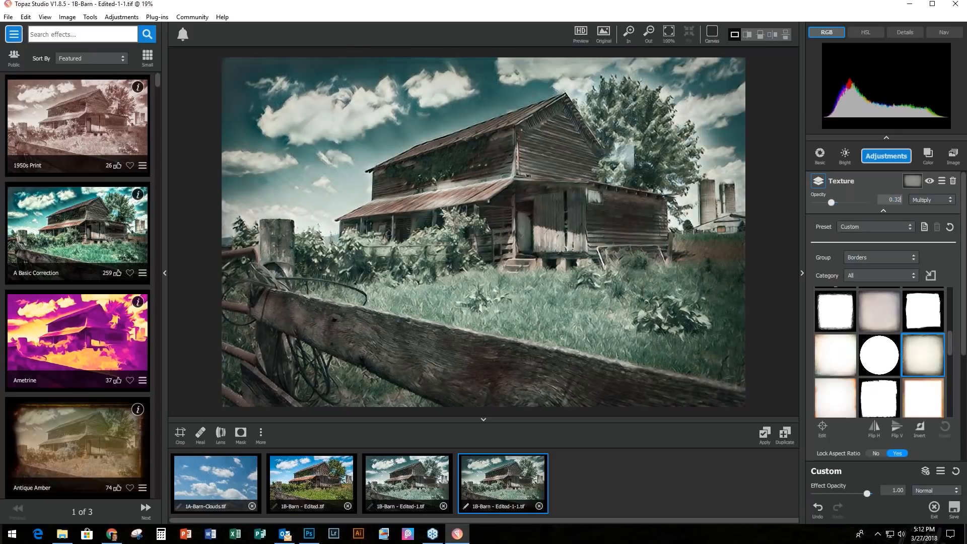
pyautogui.doubleClick(833, 203)
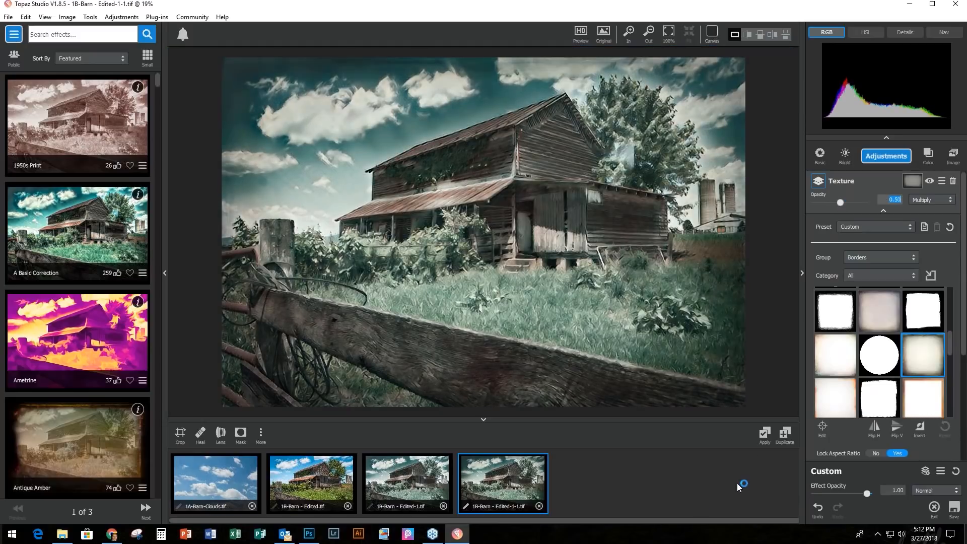
pyautogui.click(765, 433)
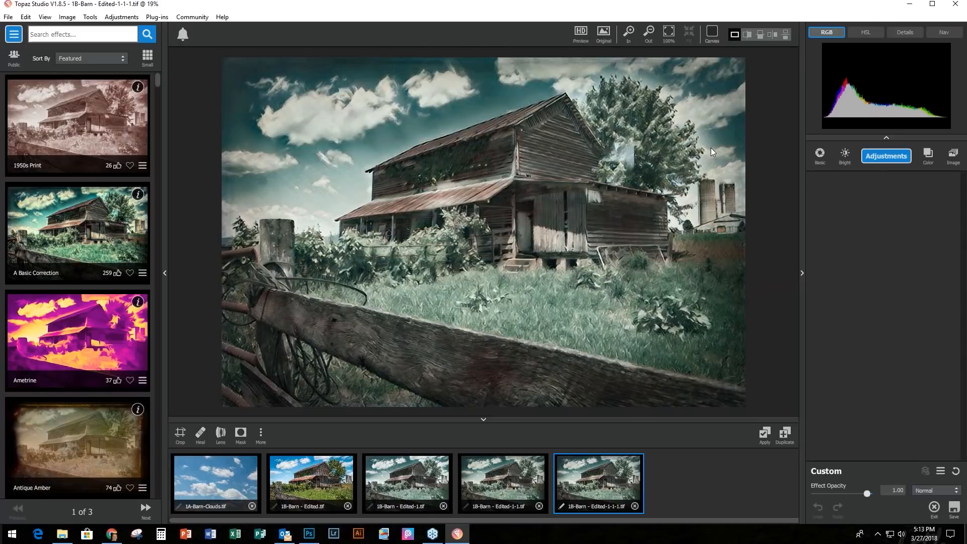
# Step: Close all open images without saving, applying that choice to every image
pyautogui.click(7, 18)
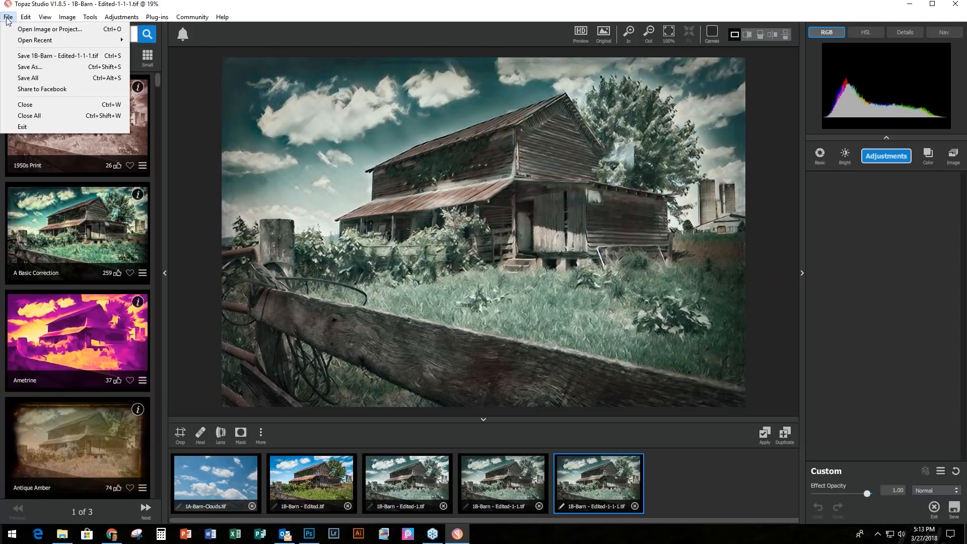
pyautogui.click(32, 115)
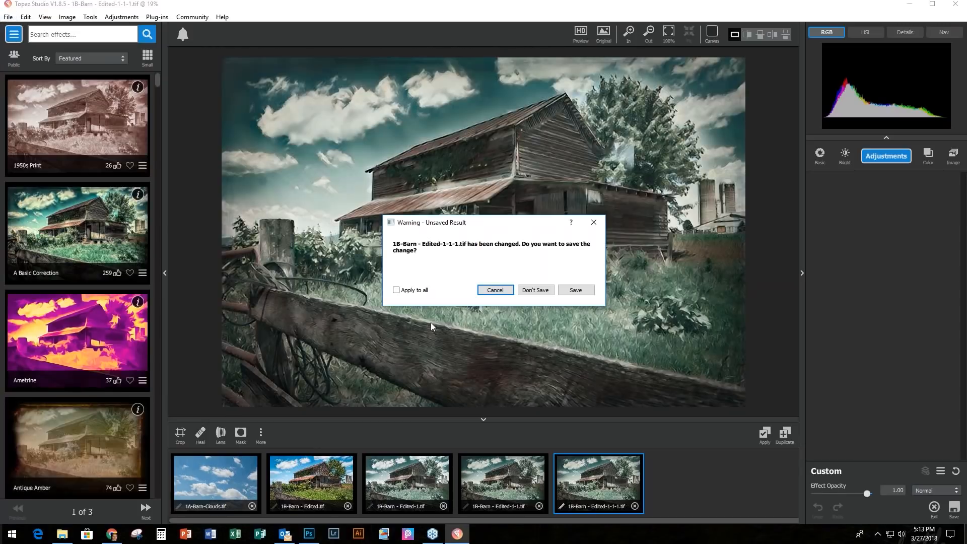
pyautogui.click(396, 290)
pyautogui.click(541, 291)
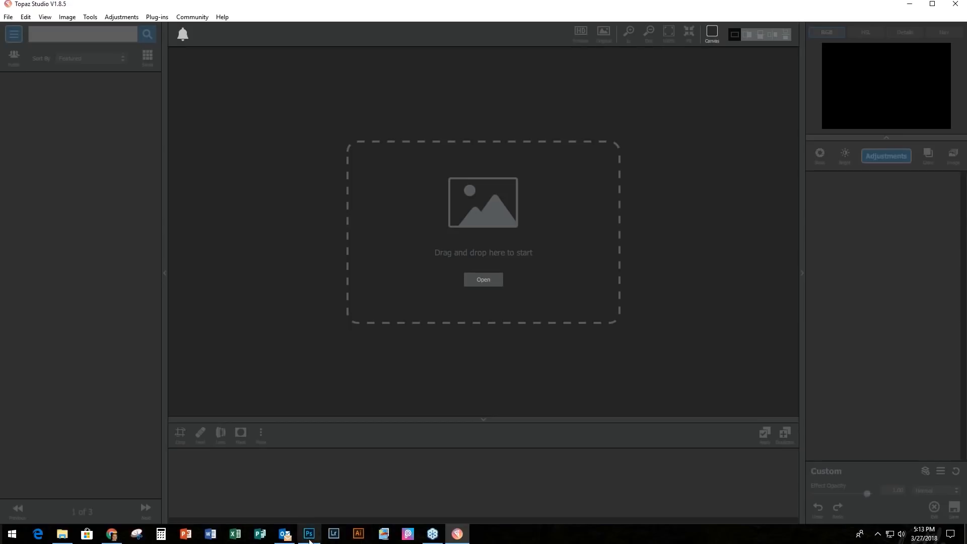
# Step: Switch to the Photoshop window with the 2A-Lamp.CR2 photo
pyautogui.moveTo(310, 538)
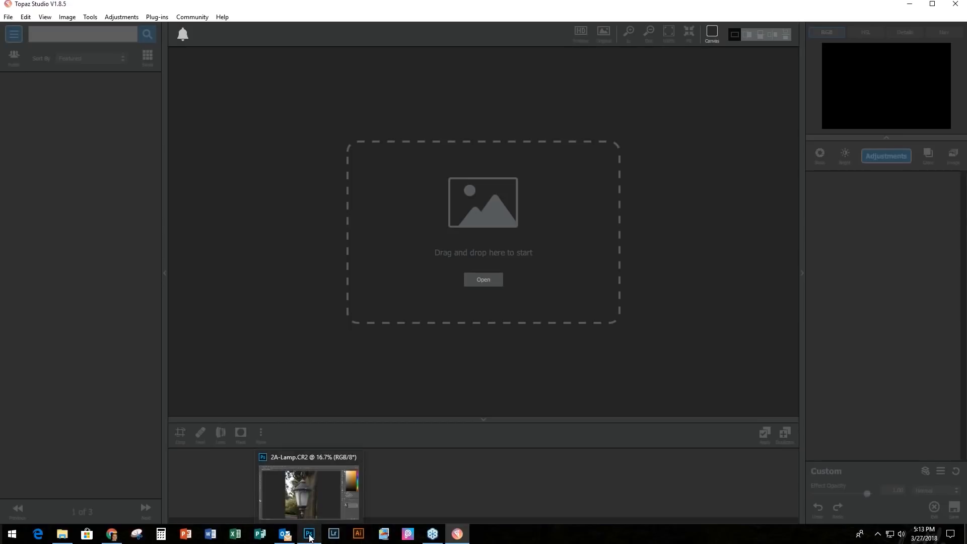
pyautogui.click(310, 538)
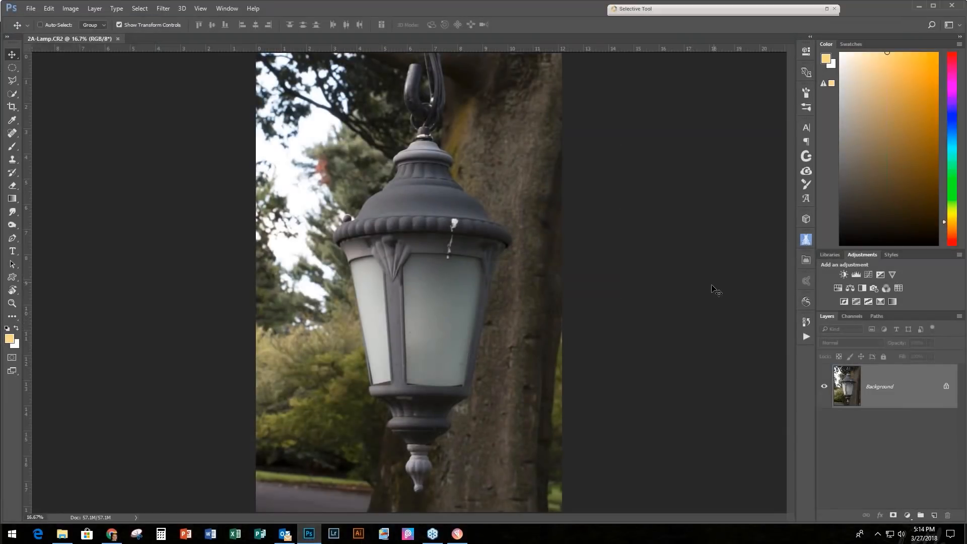
# Step: Switch from Photoshop to Topaz Studio and open the 2B-Lamp-PS edit.tif photo
pyautogui.scroll(-1, 706, 332)
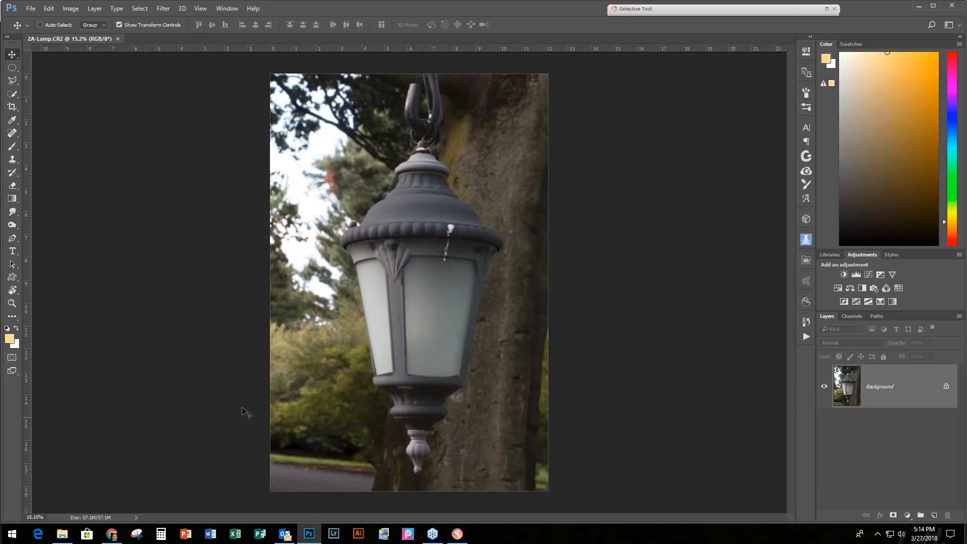
pyautogui.click(920, 6)
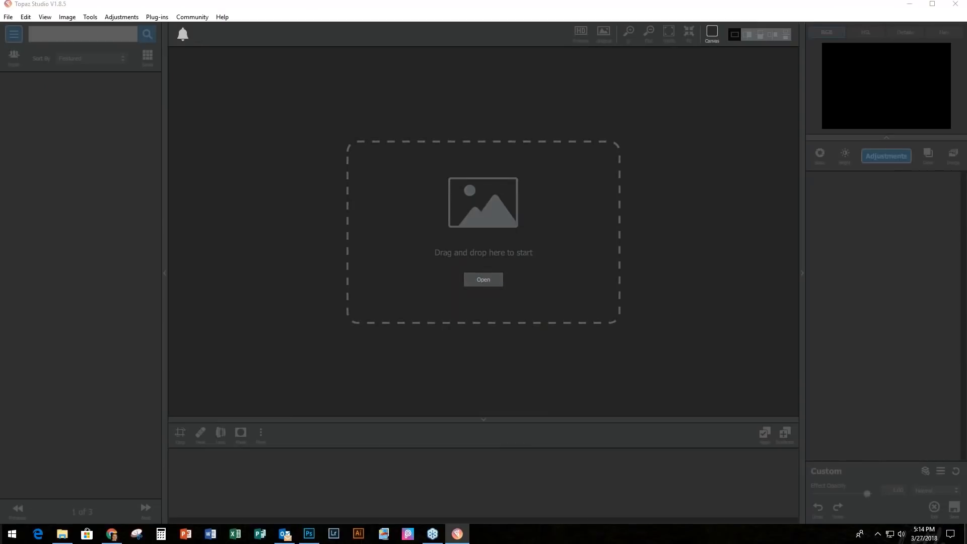
pyautogui.moveTo(582, 228); pyautogui.dragTo(469, 245)
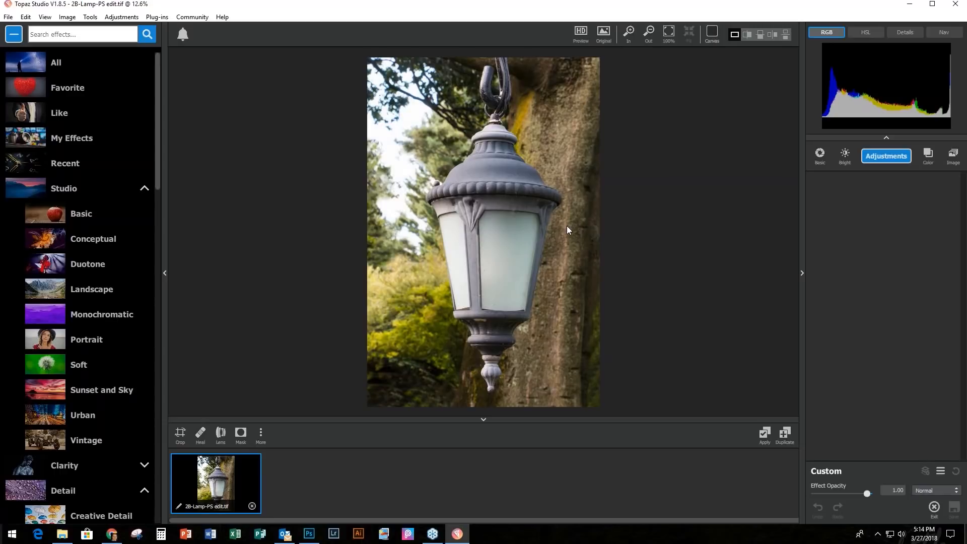
# Step: Add an AI ReMix adjustment to the lamp photo and choose the dark grey-blue leaf style at Low strength
pyautogui.click(888, 157)
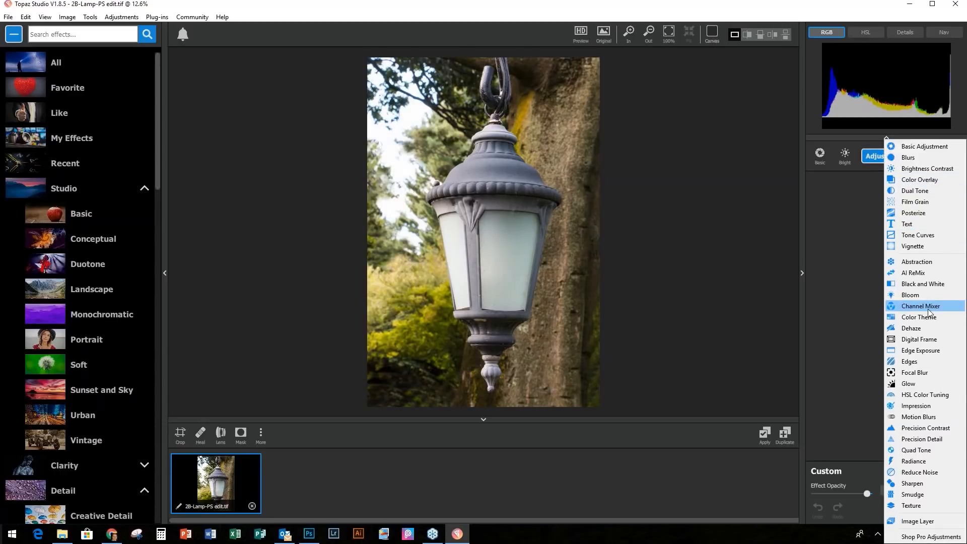
pyautogui.click(907, 272)
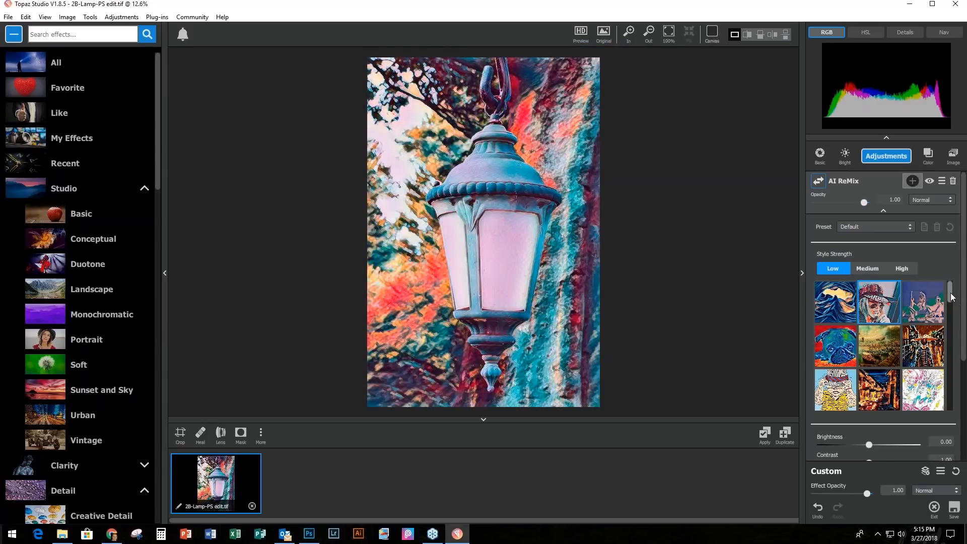
pyautogui.moveTo(953, 297); pyautogui.dragTo(951, 395)
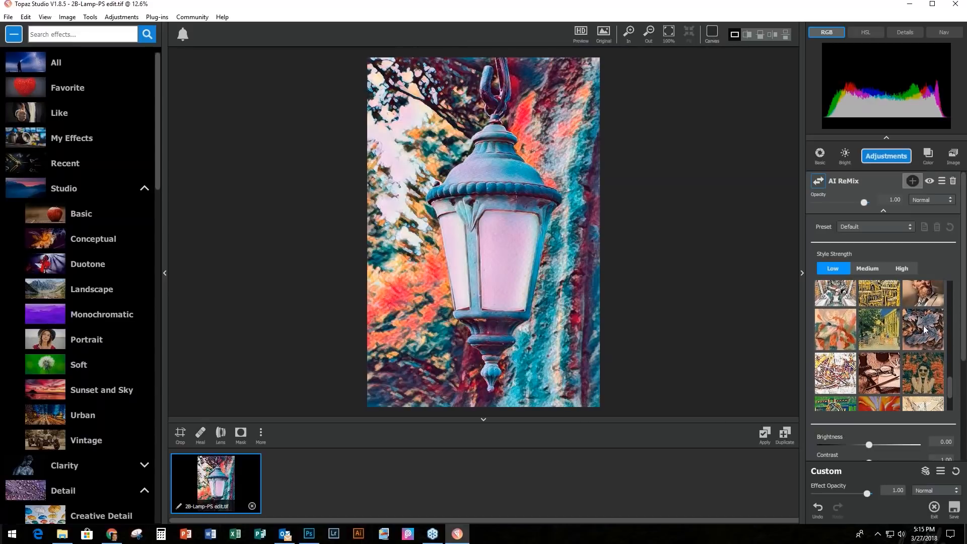
pyautogui.click(925, 330)
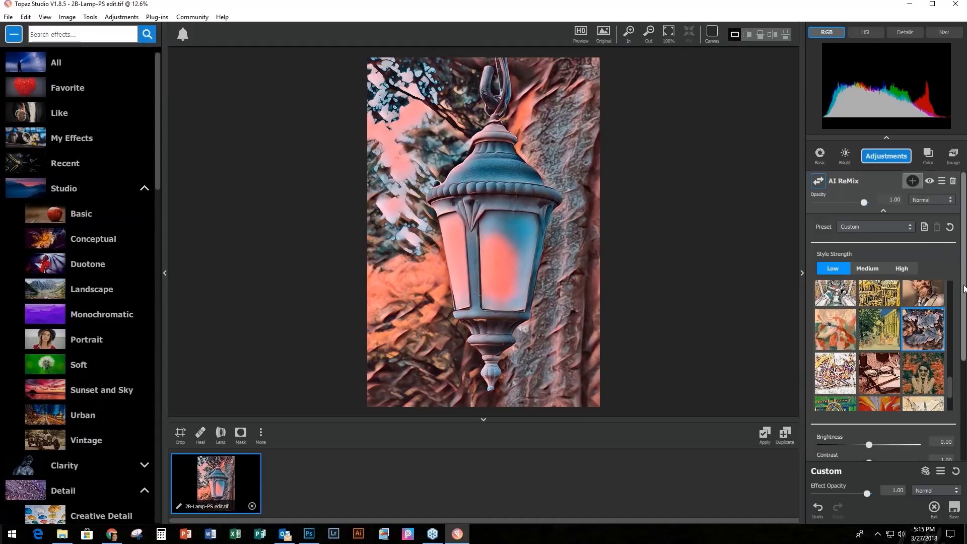
# Step: Set the AI ReMix saturation to 0.53 and apply the edits as a new image
pyautogui.scroll(-3, 964, 288)
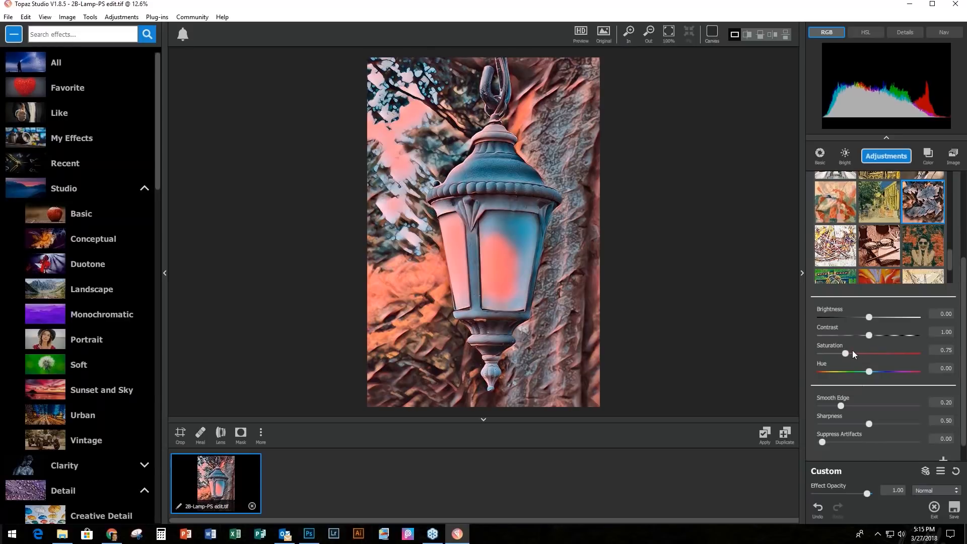
pyautogui.moveTo(844, 353); pyautogui.dragTo(838, 350)
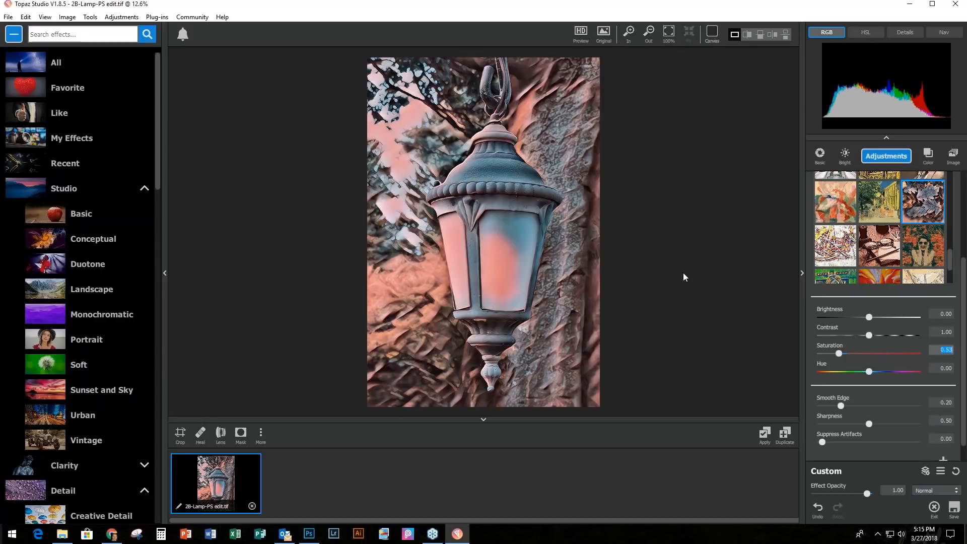
pyautogui.click(764, 435)
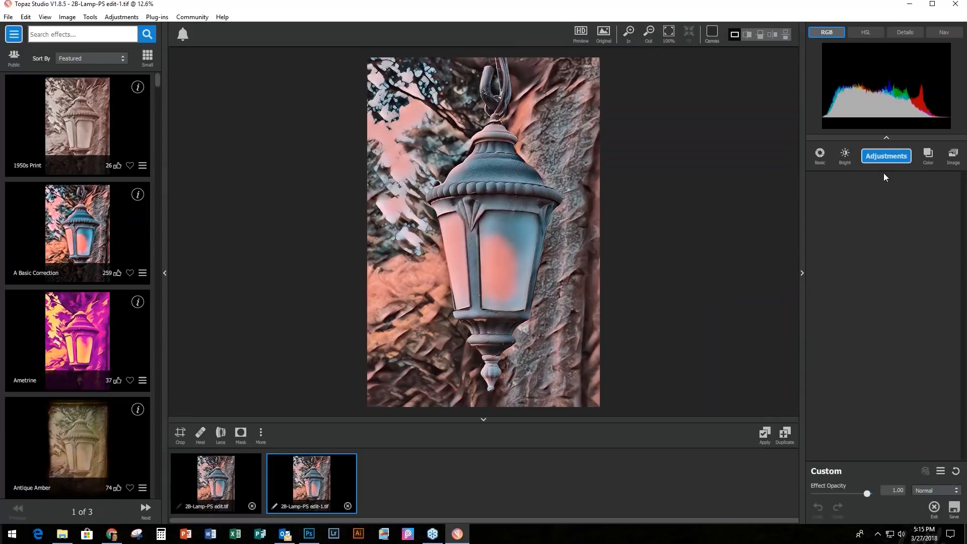
# Step: Add a Radiance adjustment and set its strength to 0.06 and width to 0.35
pyautogui.click(886, 157)
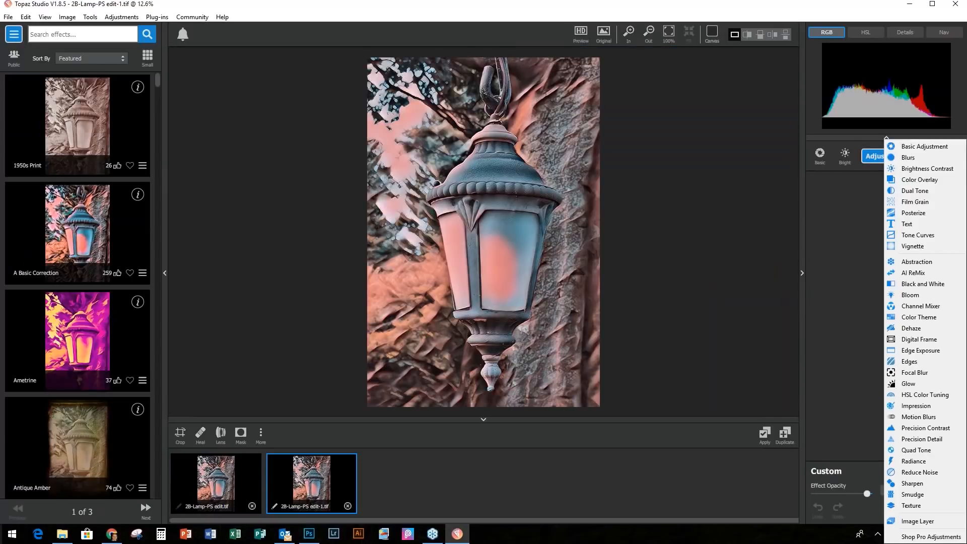
pyautogui.click(915, 462)
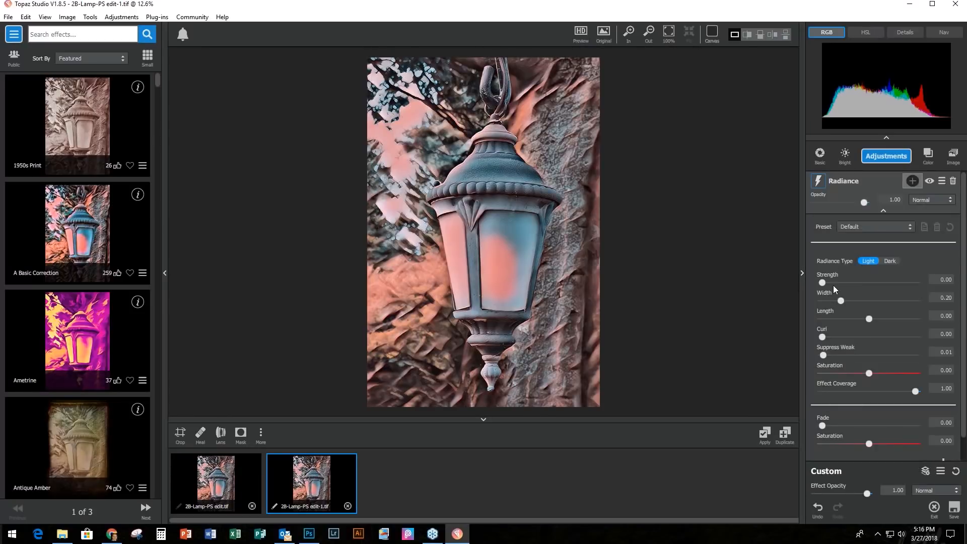
pyautogui.moveTo(822, 283); pyautogui.dragTo(827, 282)
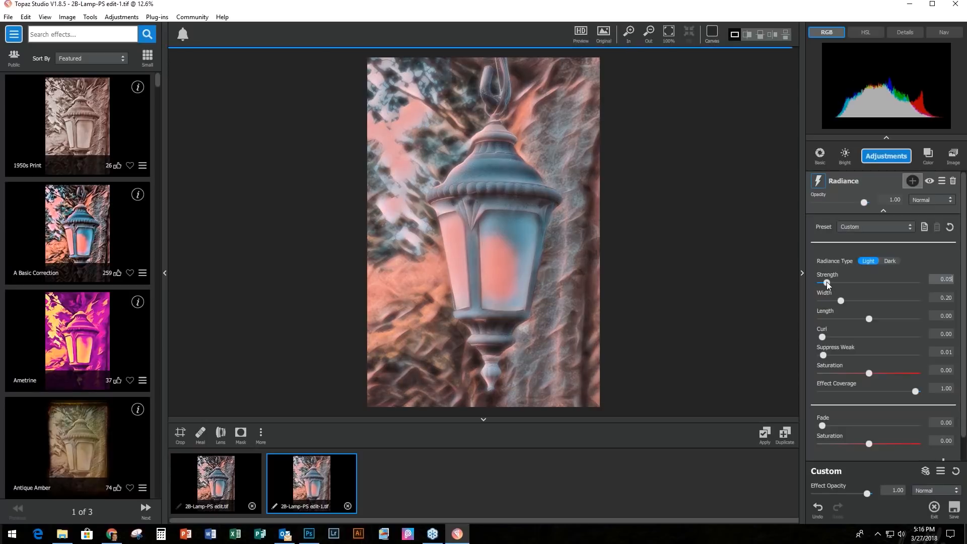
pyautogui.click(827, 282)
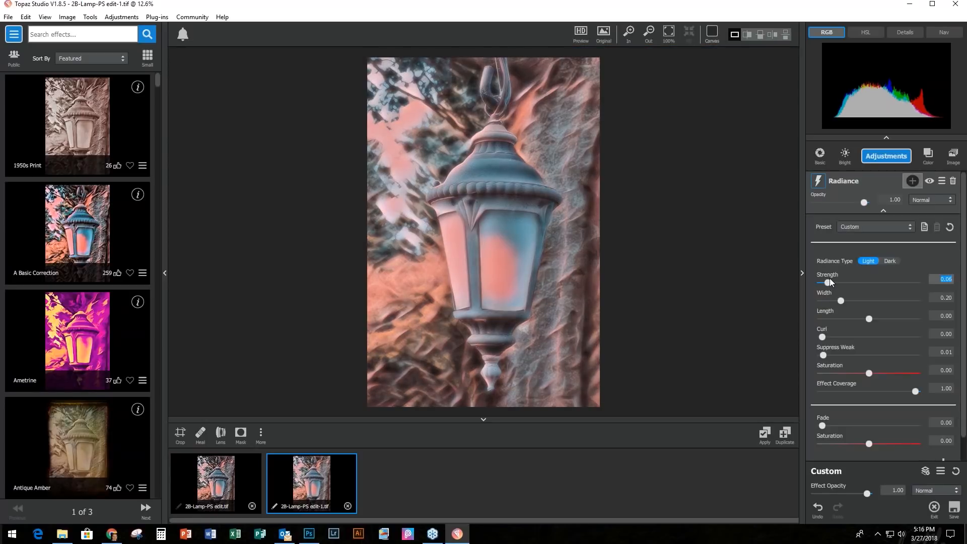
pyautogui.click(841, 302)
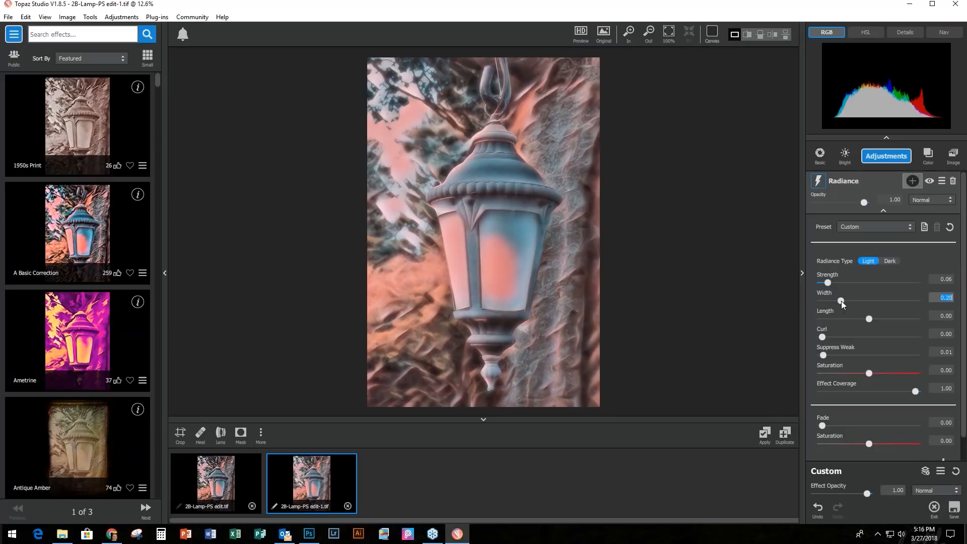
pyautogui.moveTo(844, 301); pyautogui.dragTo(853, 303)
pyautogui.click(855, 302)
# Step: Raise the Radiance Suppress Weak amount, lower its saturation slightly, and apply the edits as a new image
pyautogui.click(826, 356)
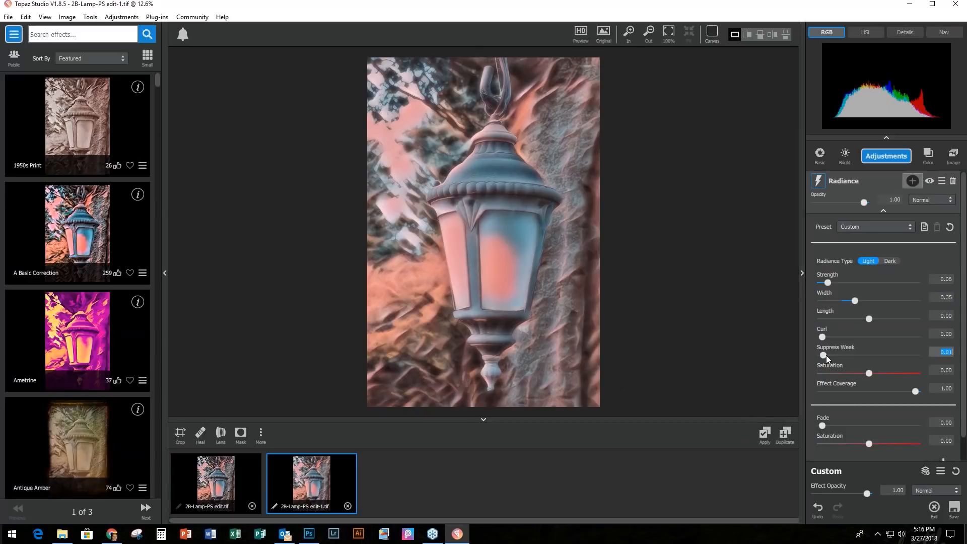
pyautogui.moveTo(830, 356); pyautogui.dragTo(848, 357)
pyautogui.moveTo(870, 375); pyautogui.dragTo(857, 374)
pyautogui.doubleClick(856, 376)
pyautogui.click(765, 435)
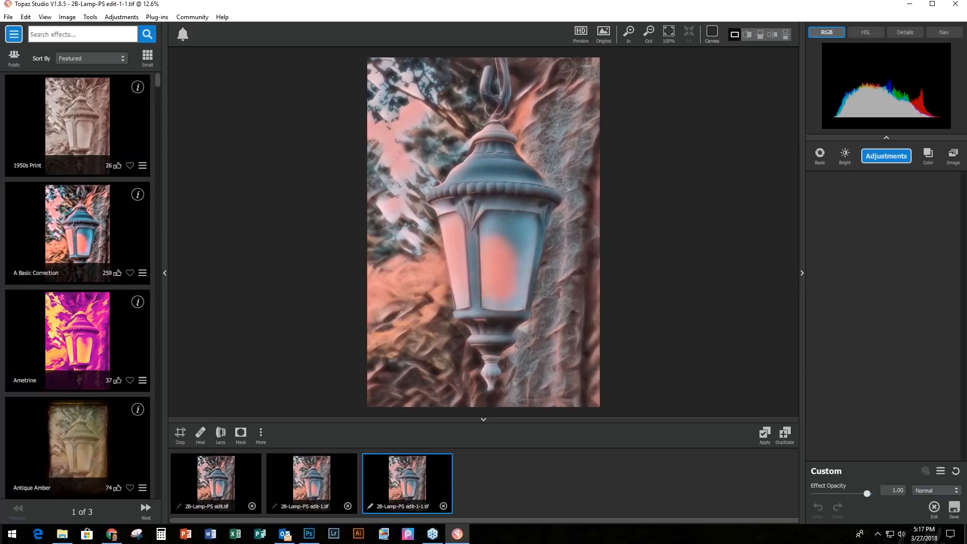
# Step: Open the black-and-white palm leaf photo, try placing it as an image layer over 2B-Lamp-PS edit-1-1.tif, and delete that layer
pyautogui.moveTo(695, 217); pyautogui.dragTo(548, 256)
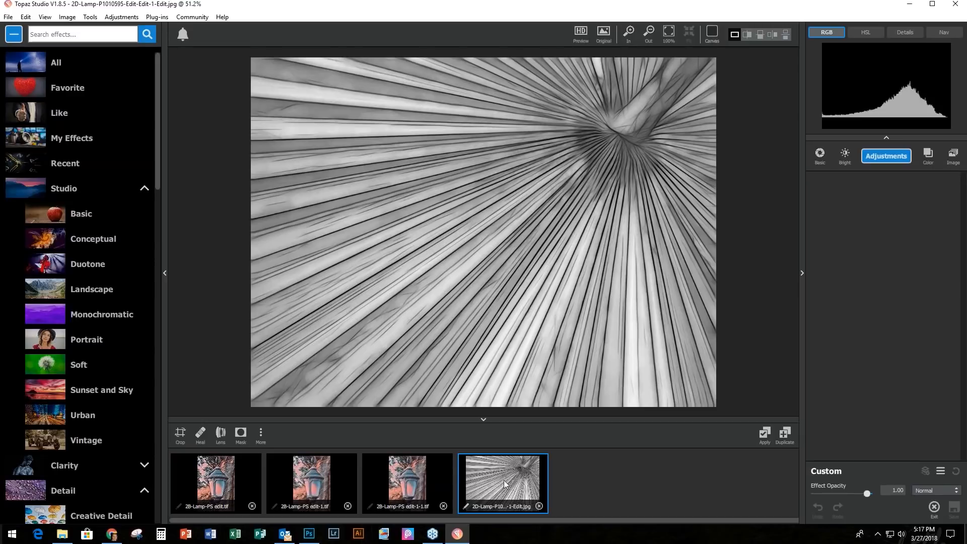
pyautogui.click(405, 483)
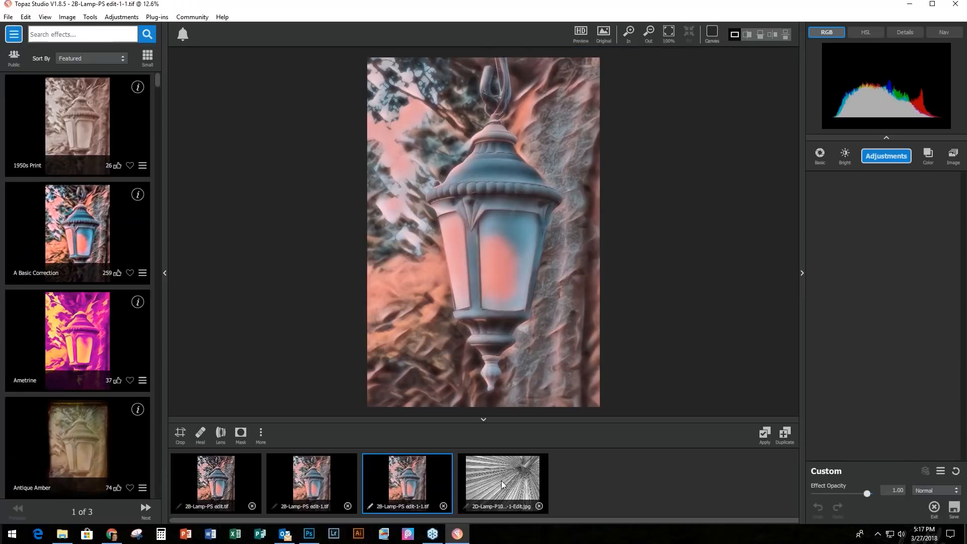
pyautogui.moveTo(502, 485); pyautogui.dragTo(900, 283)
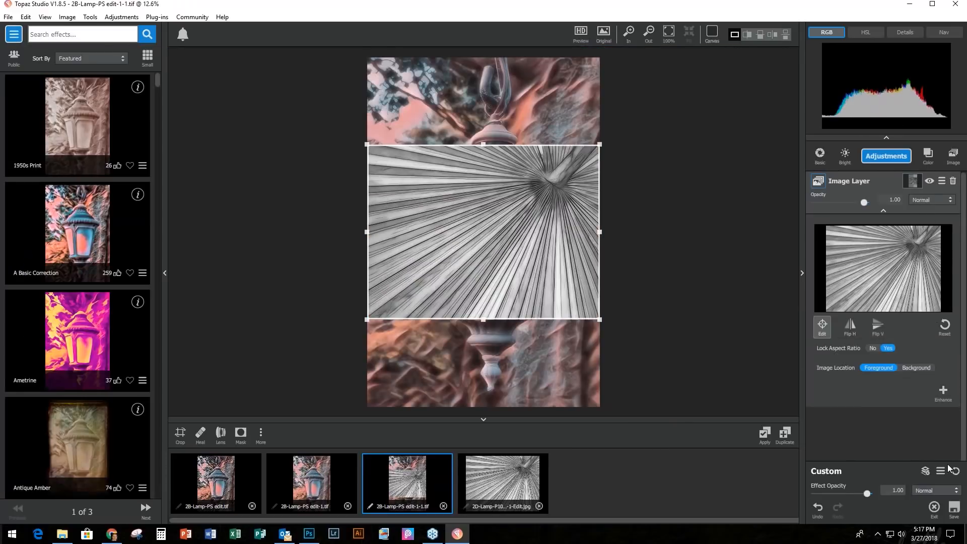
pyautogui.click(953, 181)
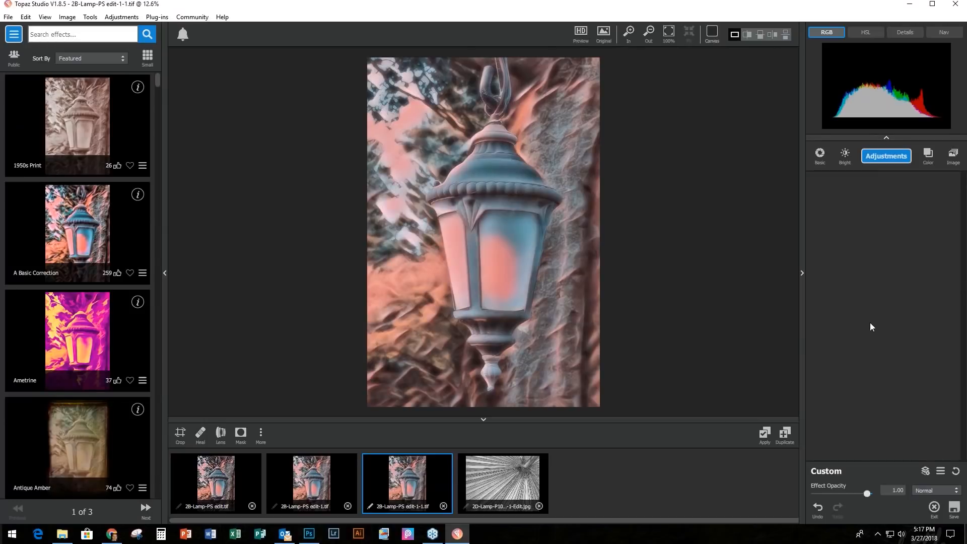
# Step: Add a Texture adjustment to the lamp image, try the Textures group, and return the group to All
pyautogui.click(879, 158)
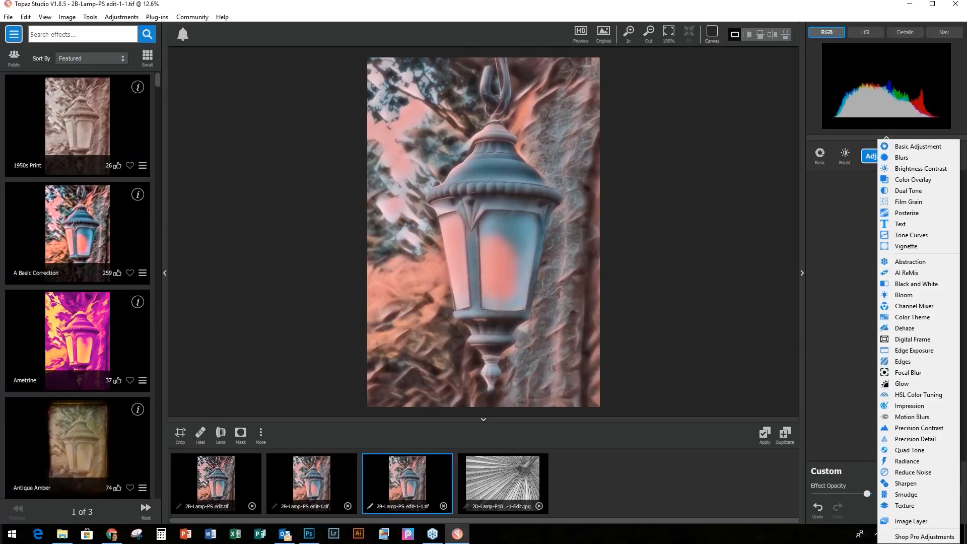
pyautogui.click(915, 505)
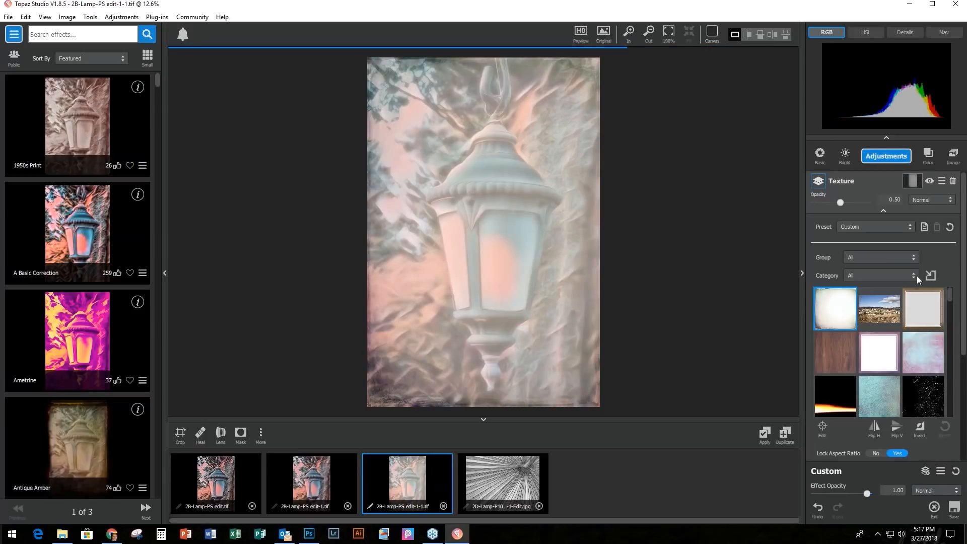
pyautogui.click(907, 258)
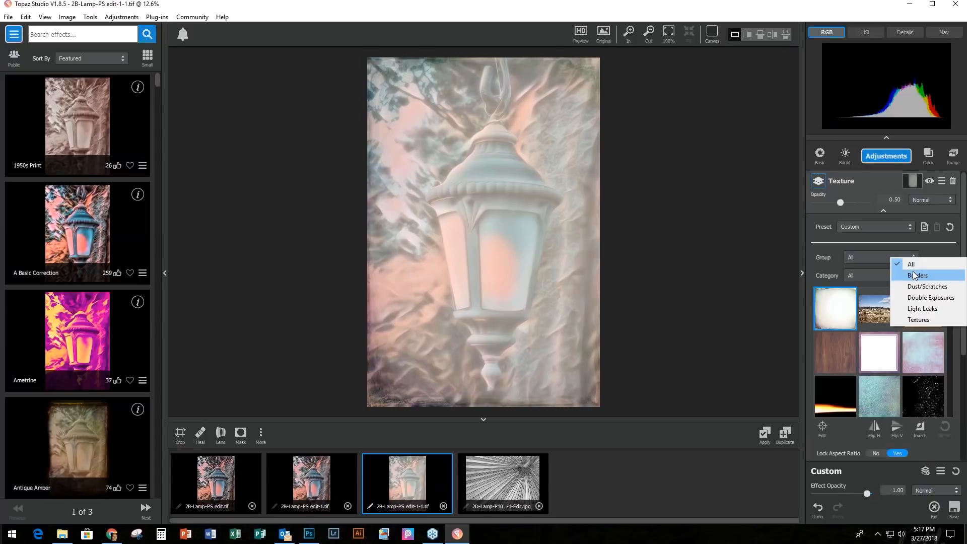
pyautogui.click(916, 319)
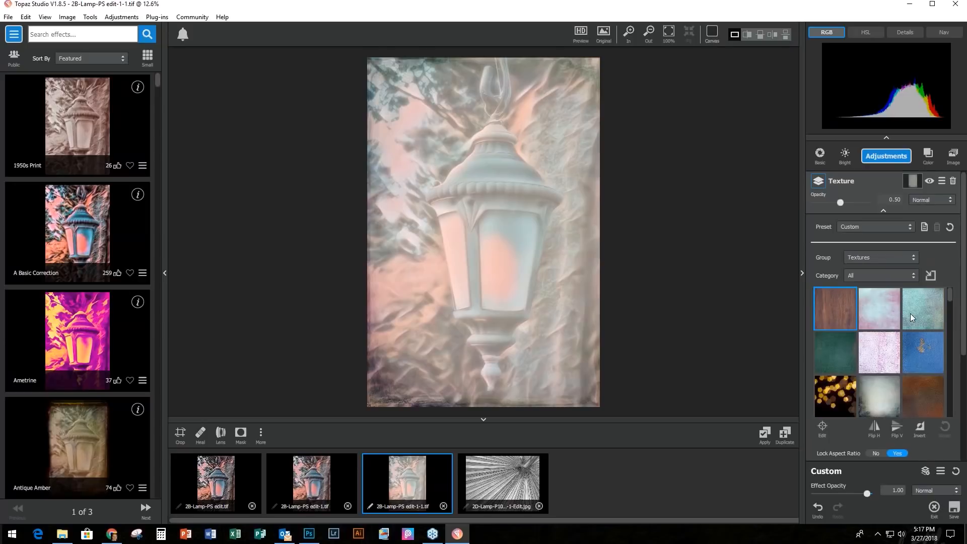
pyautogui.click(883, 257)
pyautogui.click(889, 265)
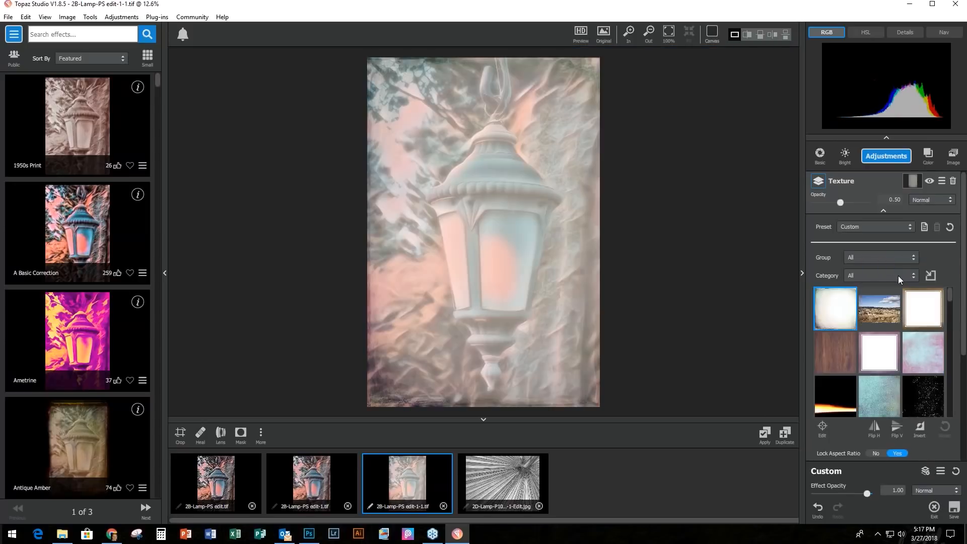
# Step: Browse the My textures category and switch to My Own Textures to apply the radiating palm leaf texture
pyautogui.click(899, 276)
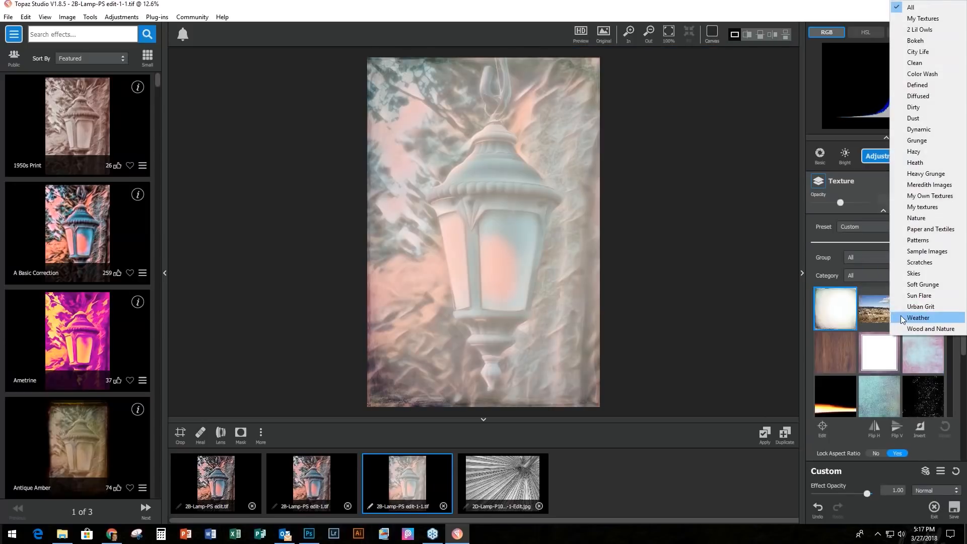
pyautogui.click(929, 209)
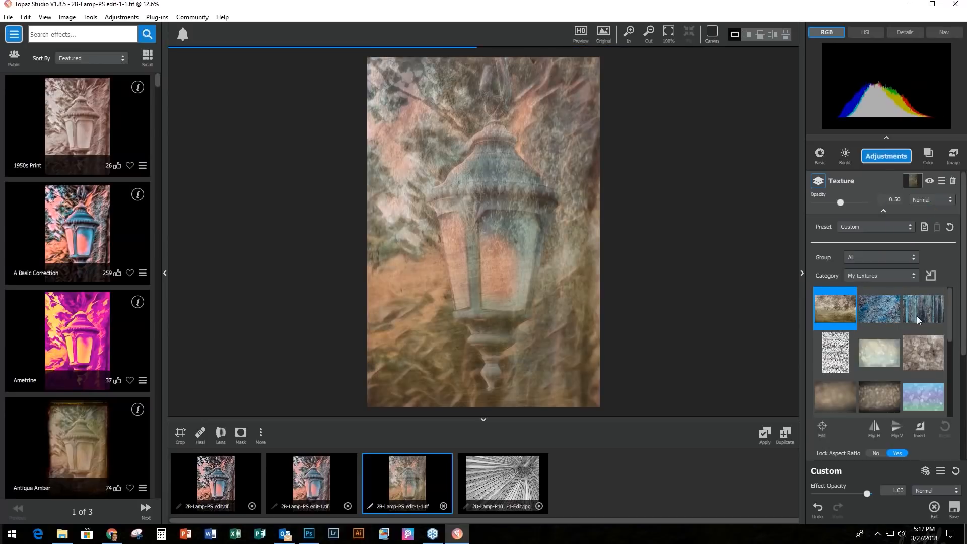
pyautogui.moveTo(950, 320); pyautogui.dragTo(948, 398)
pyautogui.click(892, 274)
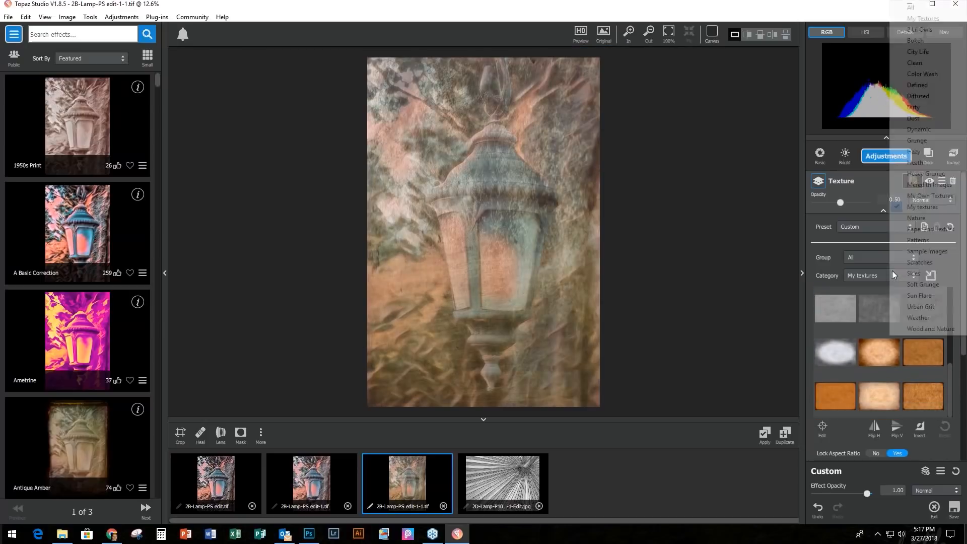
pyautogui.click(924, 196)
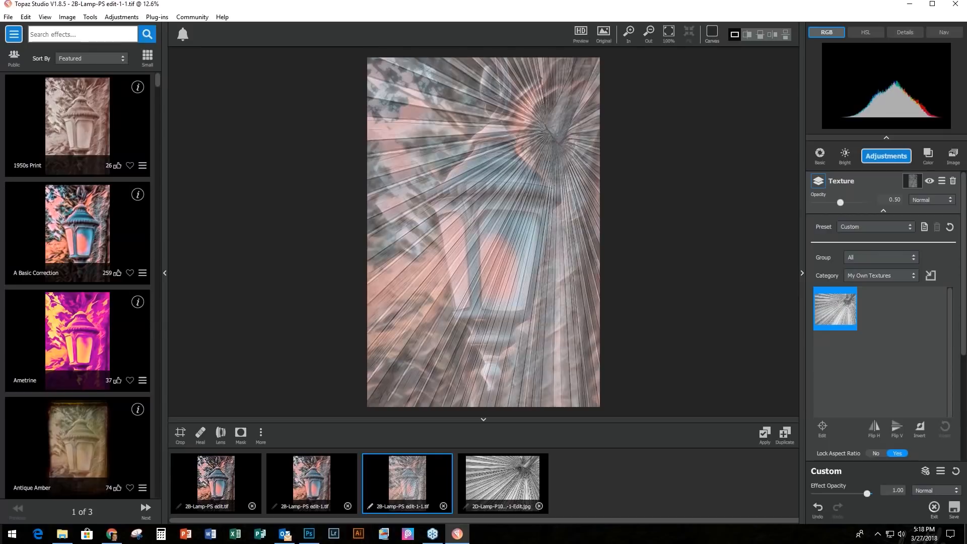
# Step: Flip the palm leaf texture horizontally and set its blend mode to Multiply
pyautogui.click(875, 429)
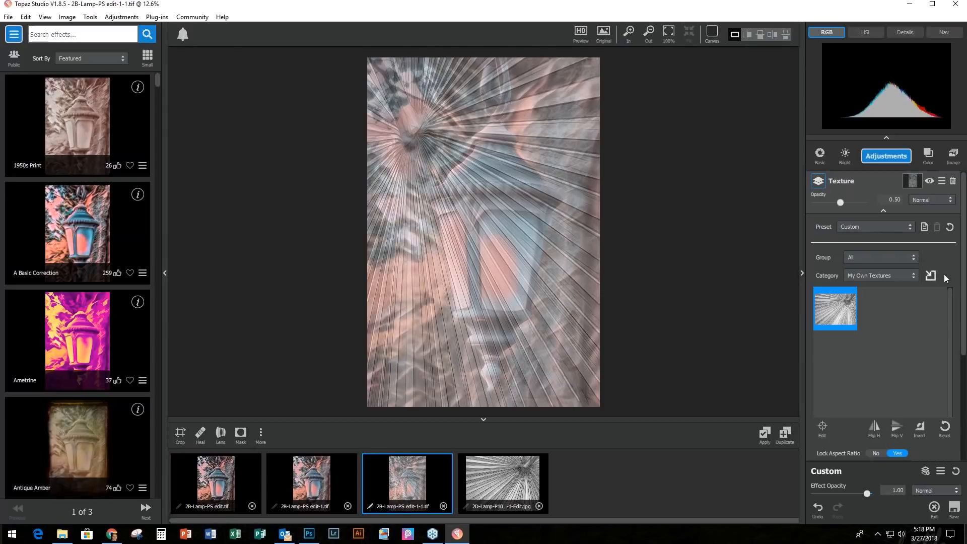
pyautogui.click(936, 201)
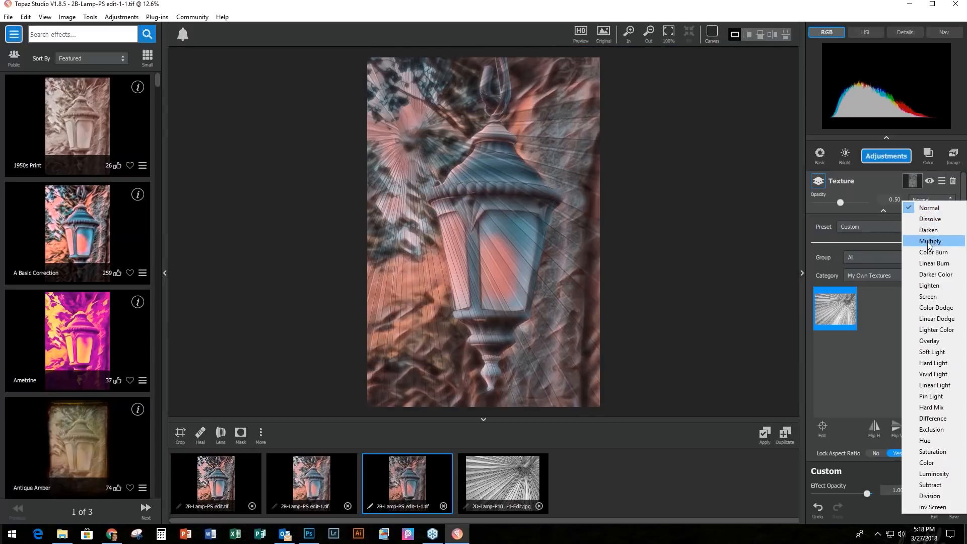
pyautogui.click(927, 241)
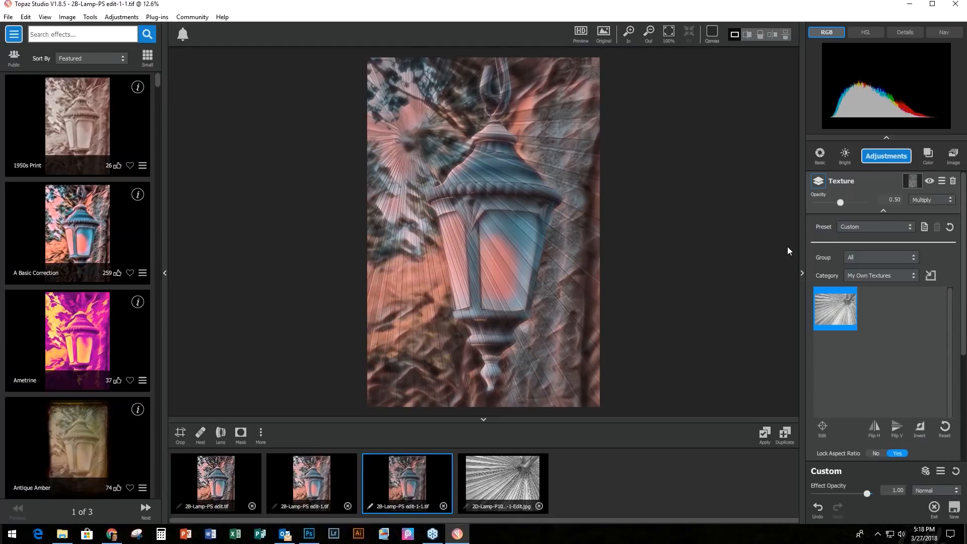
# Step: Set the palm leaf texture's opacity to 0.34
pyautogui.click(842, 201)
pyautogui.moveTo(838, 201); pyautogui.dragTo(834, 202)
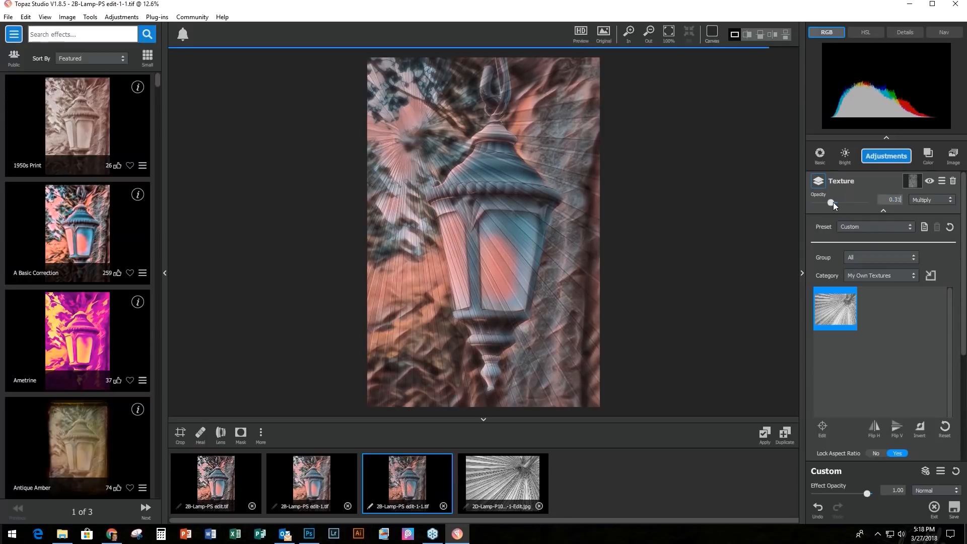
pyautogui.click(835, 202)
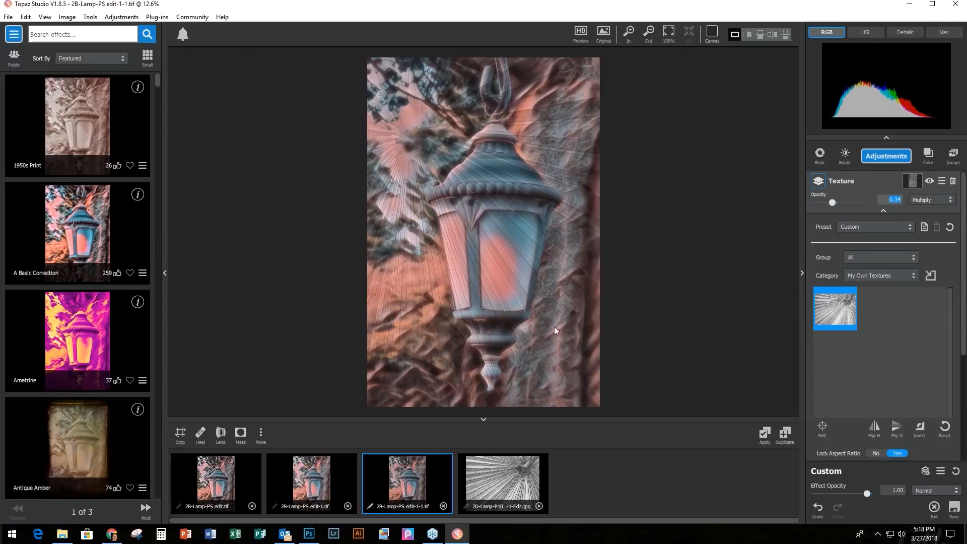
# Step: Add a mask to the Texture adjustment and brush the palm leaf texture off the whole lamp at 0.00 mask transparency
pyautogui.click(913, 182)
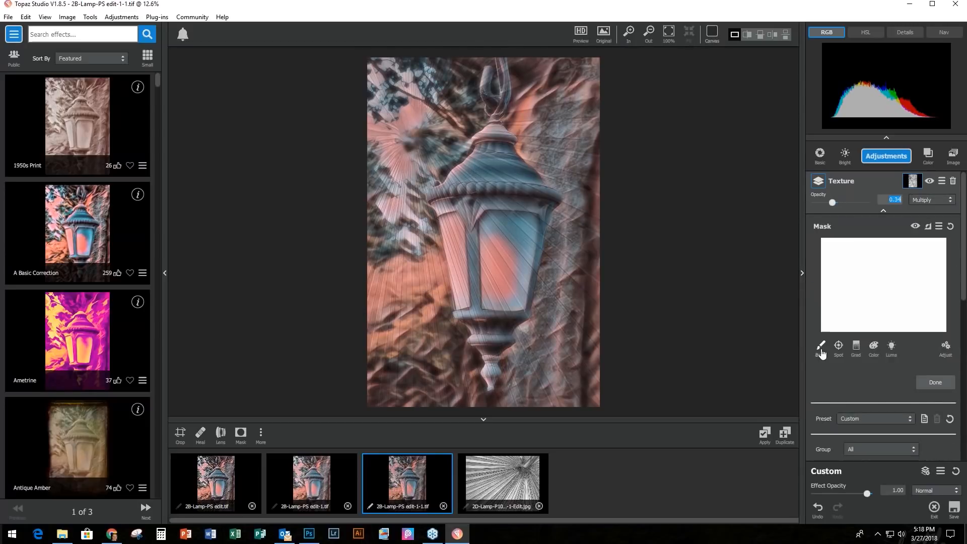
pyautogui.click(821, 350)
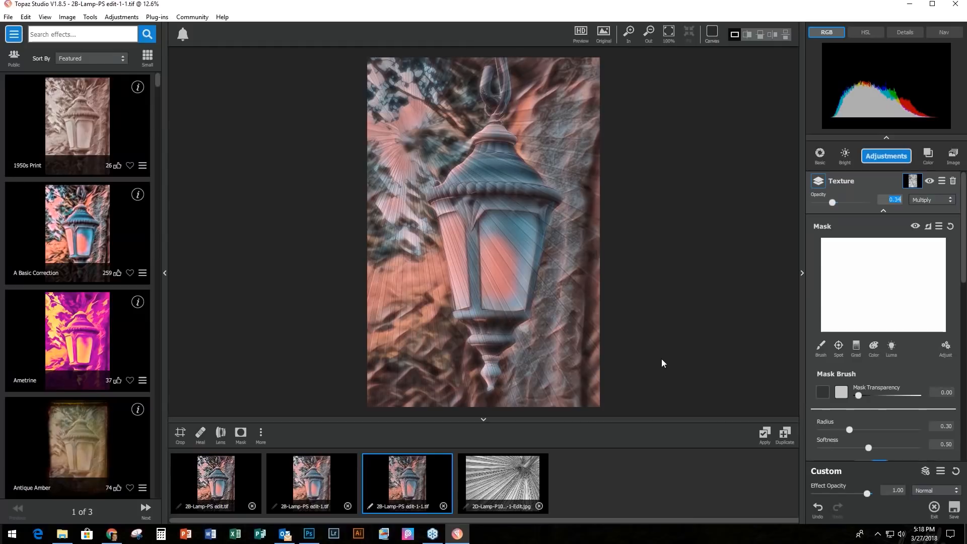
pyautogui.moveTo(497, 138)
pyautogui.mouseDown()
pyautogui.moveTo(474, 168)
pyautogui.moveTo(435, 197)
pyautogui.moveTo(448, 214)
pyautogui.moveTo(464, 312)
pyautogui.moveTo(521, 312)
pyautogui.moveTo(549, 196)
pyautogui.moveTo(500, 134)
pyautogui.moveTo(485, 187)
pyautogui.moveTo(486, 297)
pyautogui.moveTo(516, 281)
pyautogui.moveTo(504, 202)
pyautogui.moveTo(491, 210)
pyautogui.moveTo(495, 295)
pyautogui.moveTo(504, 272)
pyautogui.mouseUp()
pyautogui.moveTo(456, 216)
pyautogui.mouseDown()
pyautogui.moveTo(473, 294)
pyautogui.moveTo(473, 202)
pyautogui.moveTo(494, 177)
pyautogui.moveTo(497, 243)
pyautogui.mouseUp()
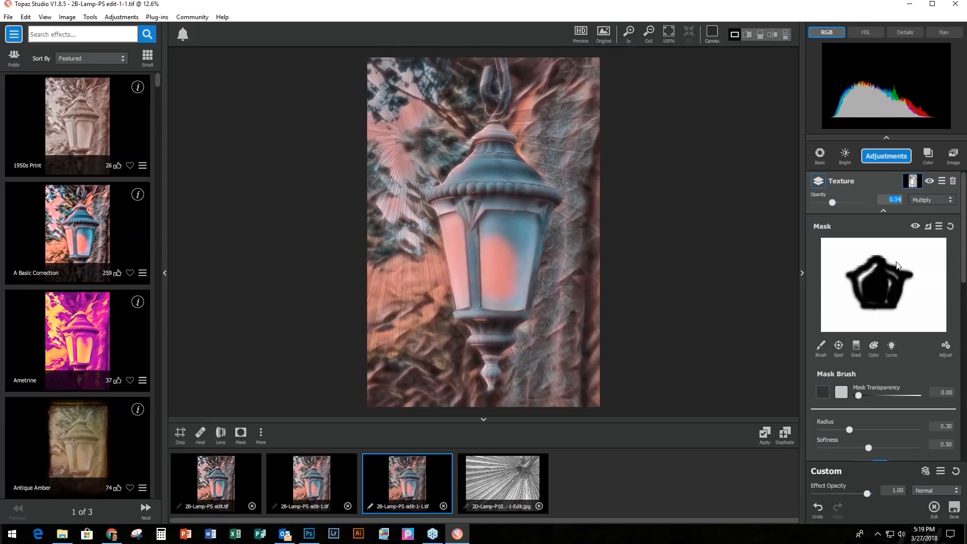
pyautogui.moveTo(490, 150)
pyautogui.mouseDown()
pyautogui.moveTo(452, 202)
pyautogui.moveTo(449, 235)
pyautogui.moveTo(455, 259)
pyautogui.moveTo(498, 158)
pyautogui.moveTo(518, 221)
pyautogui.moveTo(531, 209)
pyautogui.moveTo(510, 300)
pyautogui.mouseUp()
pyautogui.moveTo(473, 333)
pyautogui.mouseDown()
pyautogui.moveTo(491, 348)
pyautogui.moveTo(487, 372)
pyautogui.moveTo(489, 361)
pyautogui.mouseUp()
pyautogui.moveTo(490, 142)
pyautogui.mouseDown()
pyautogui.moveTo(488, 129)
pyautogui.moveTo(499, 153)
pyautogui.mouseUp()
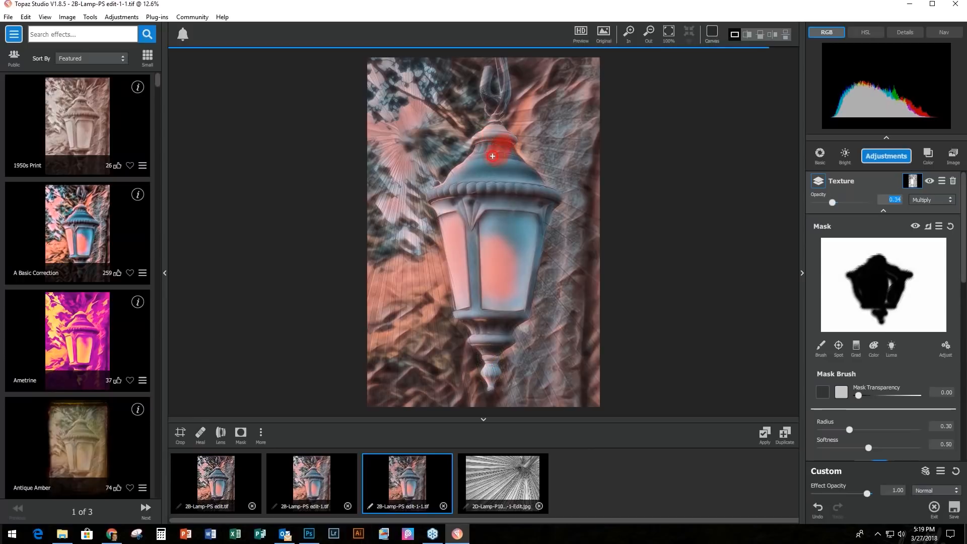
pyautogui.moveTo(517, 267)
pyautogui.mouseDown()
pyautogui.moveTo(509, 197)
pyautogui.moveTo(497, 260)
pyautogui.moveTo(511, 236)
pyautogui.mouseUp()
pyautogui.moveTo(510, 307); pyautogui.dragTo(524, 222)
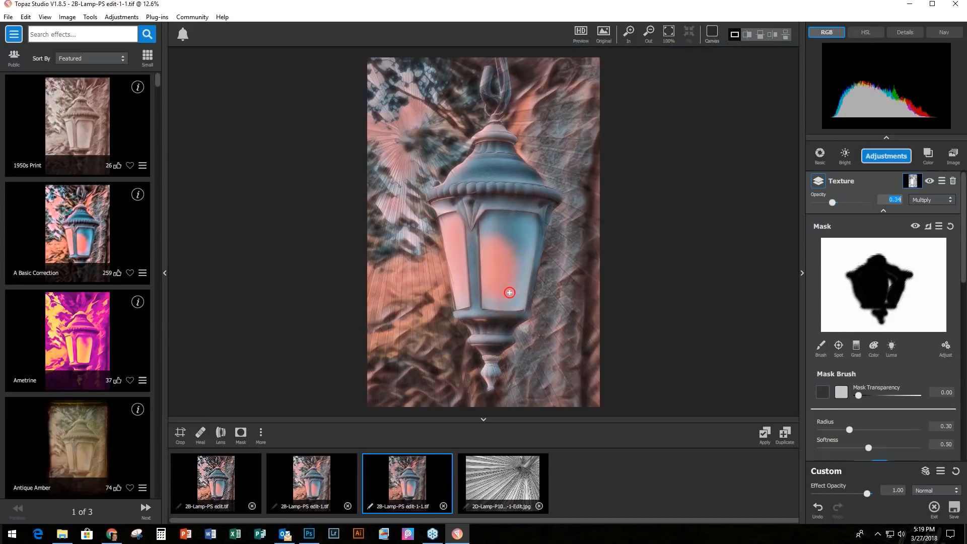
pyautogui.moveTo(503, 258); pyautogui.dragTo(494, 290)
# Step: Set the masked palm leaf texture's opacity to 0.68 and apply the adjustments to a new image
pyautogui.moveTo(832, 201); pyautogui.dragTo(838, 203)
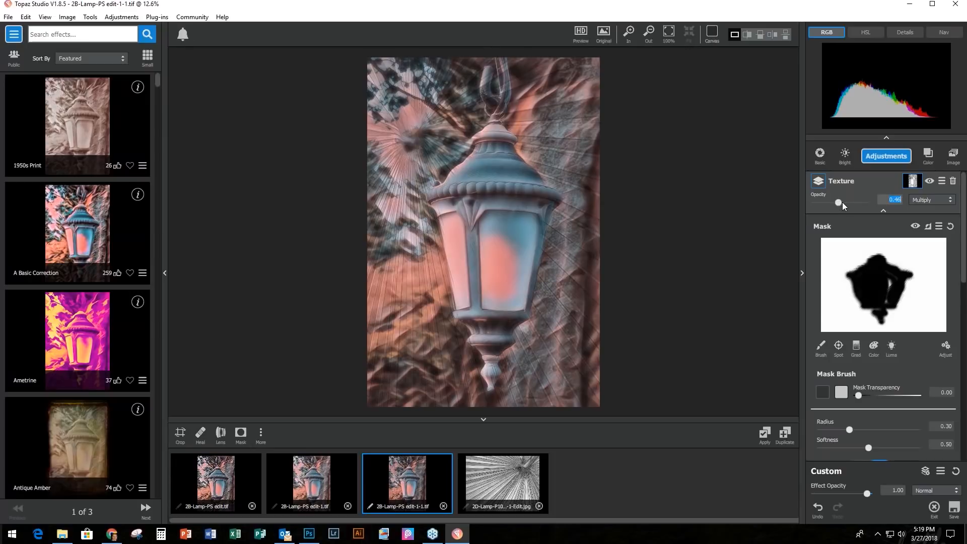
pyautogui.moveTo(839, 202); pyautogui.dragTo(850, 201)
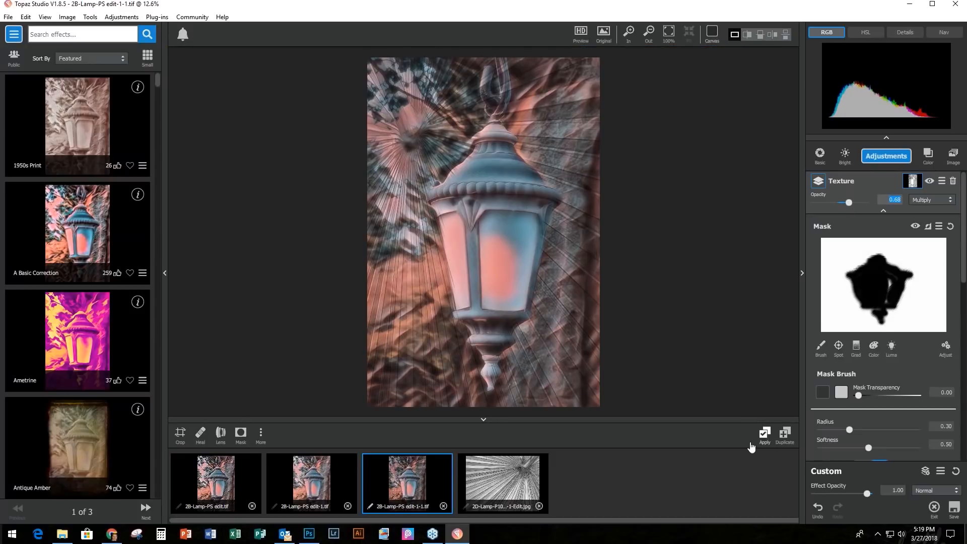
pyautogui.click(764, 435)
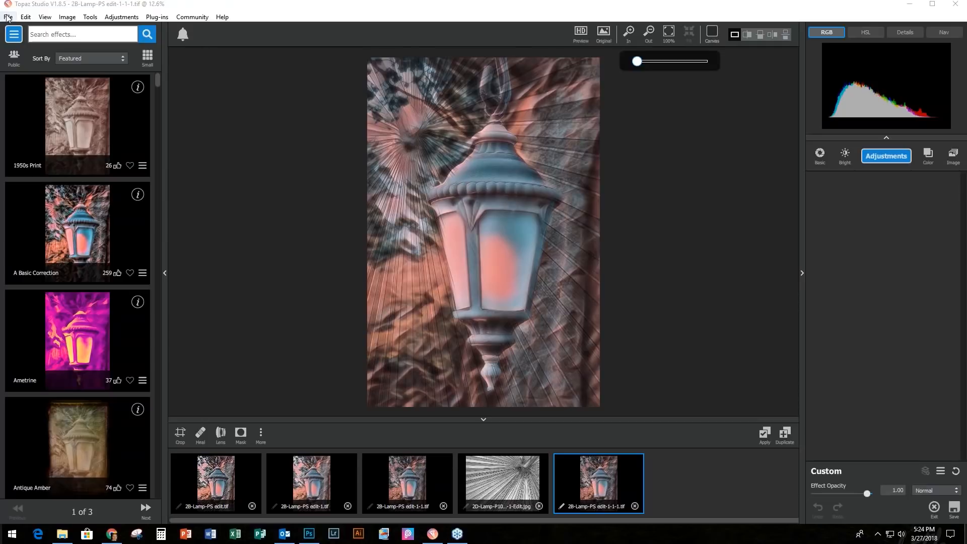
# Step: Close all open lamp and texture images without saving the changes
pyautogui.click(7, 18)
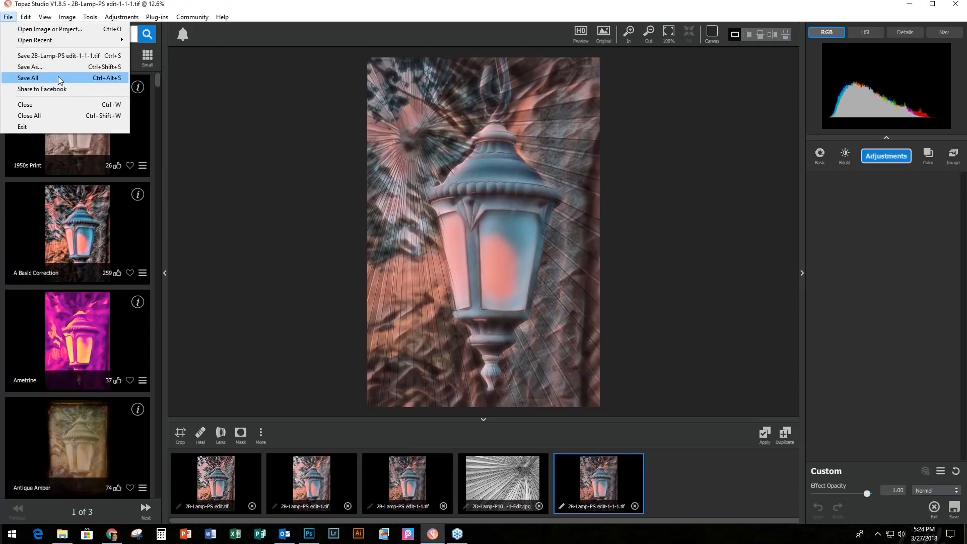
pyautogui.click(39, 106)
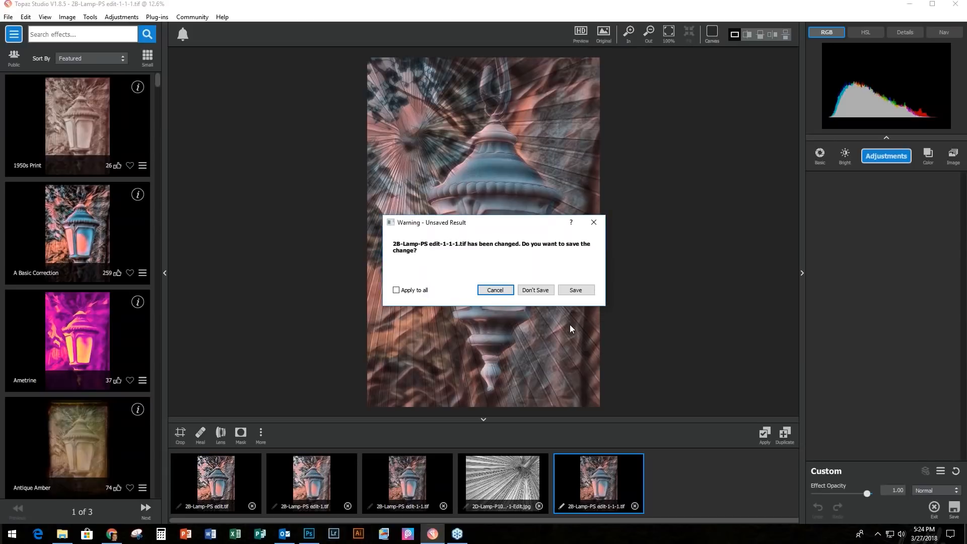
pyautogui.click(524, 291)
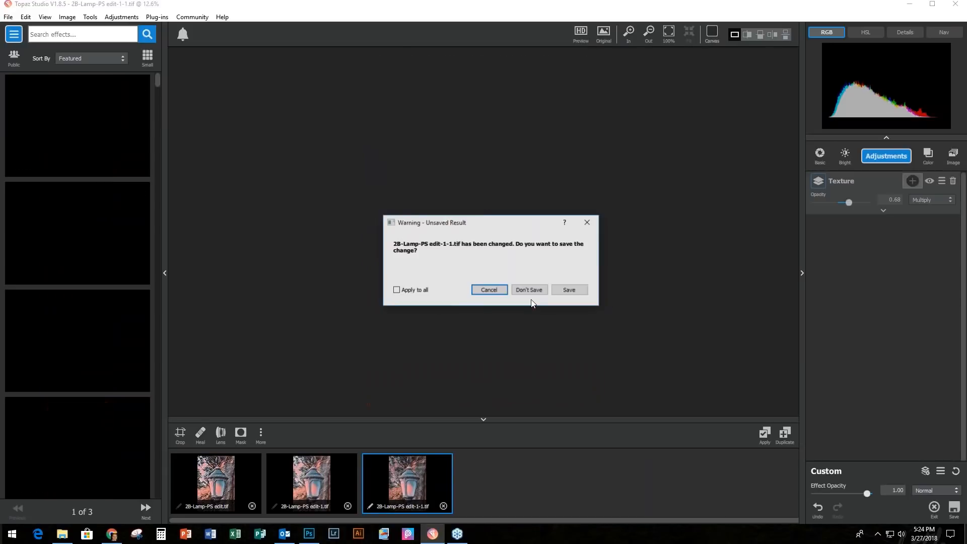
pyautogui.click(534, 292)
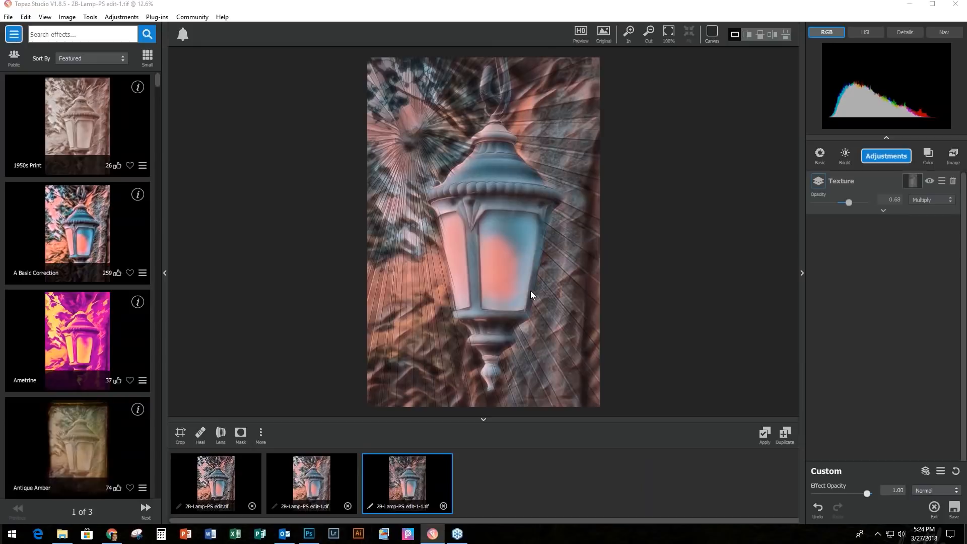
pyautogui.click(518, 290)
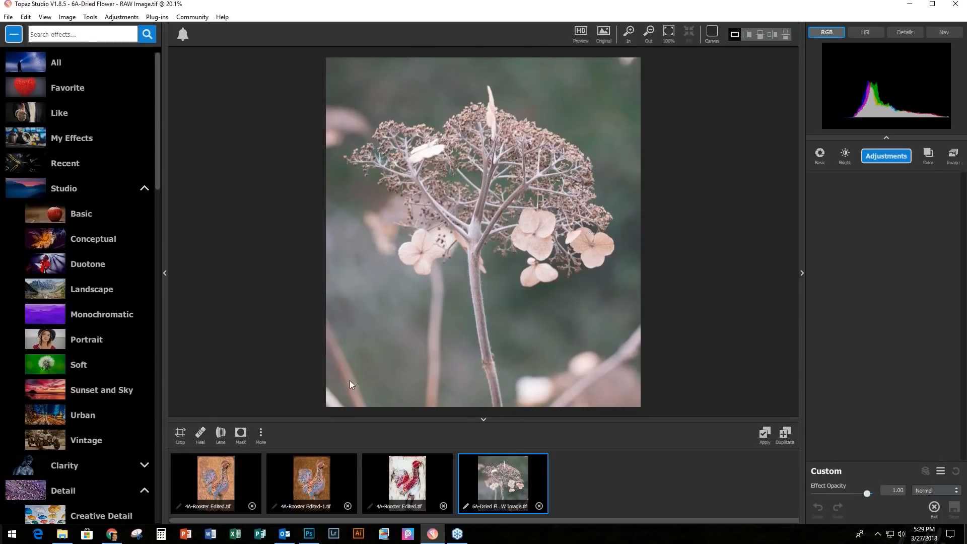
# Step: Remove the blurred background stems in the lower left of the dried flower photo with the Healing Brush at size 0.25
pyautogui.click(200, 433)
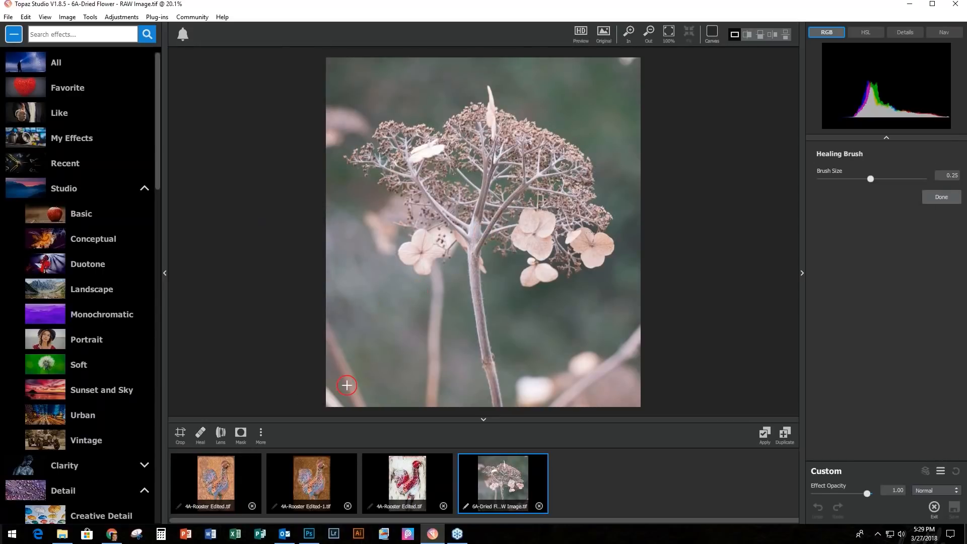
pyautogui.moveTo(327, 322); pyautogui.dragTo(359, 406)
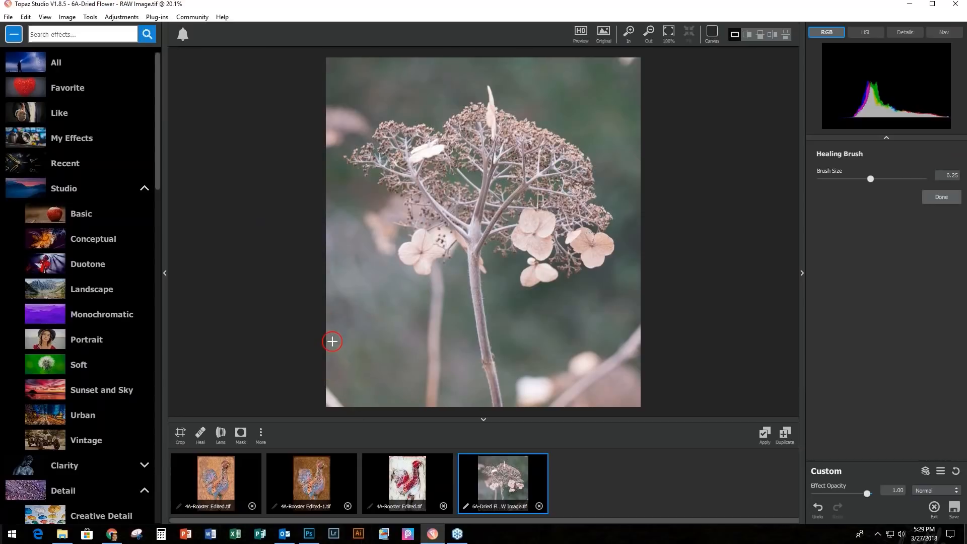
pyautogui.moveTo(324, 363); pyautogui.dragTo(331, 398)
pyautogui.moveTo(439, 298)
pyautogui.mouseDown()
pyautogui.moveTo(439, 277)
pyautogui.moveTo(432, 408)
pyautogui.mouseUp()
pyautogui.moveTo(436, 322); pyautogui.dragTo(436, 390)
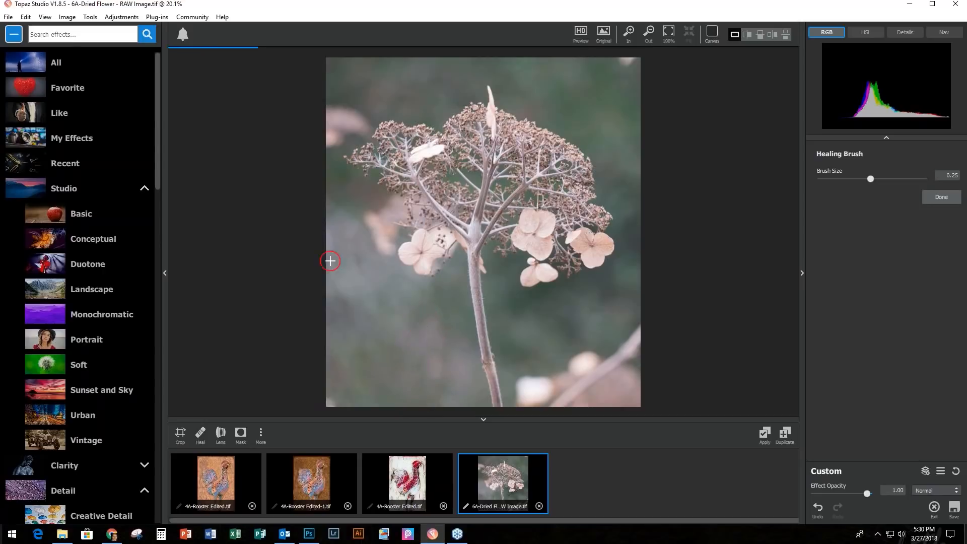
# Step: Heal the blurred blossoms at the photo's upper left edge and just left of the flower head
pyautogui.moveTo(330, 104); pyautogui.dragTo(330, 148)
pyautogui.moveTo(347, 112)
pyautogui.mouseDown()
pyautogui.moveTo(329, 126)
pyautogui.moveTo(333, 110)
pyautogui.moveTo(354, 115)
pyautogui.moveTo(340, 136)
pyautogui.mouseUp()
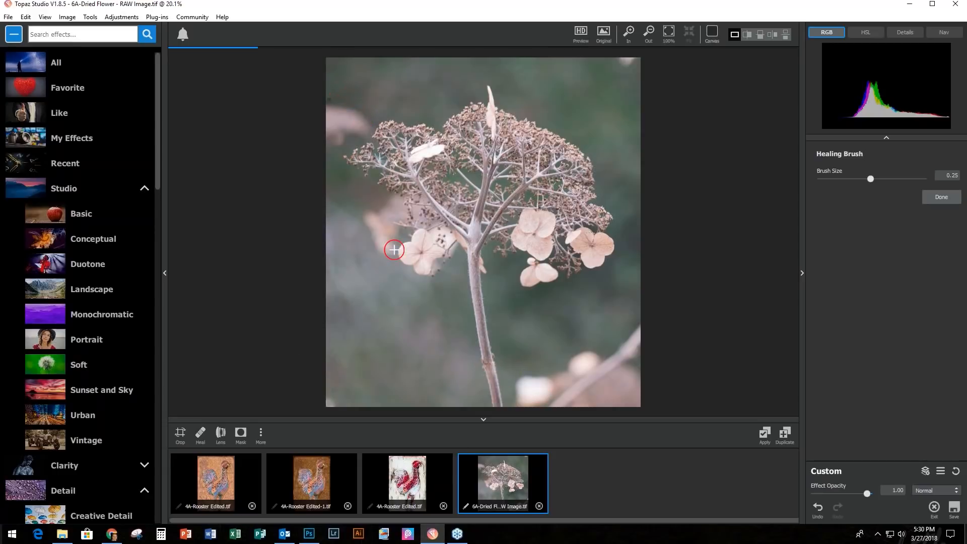
pyautogui.moveTo(380, 255); pyautogui.dragTo(374, 217)
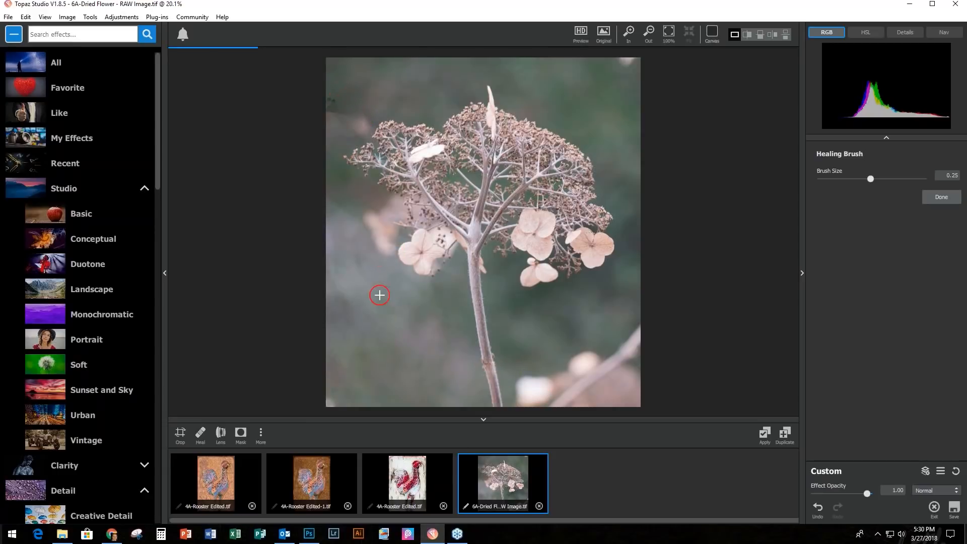
pyautogui.moveTo(364, 200); pyautogui.dragTo(370, 229)
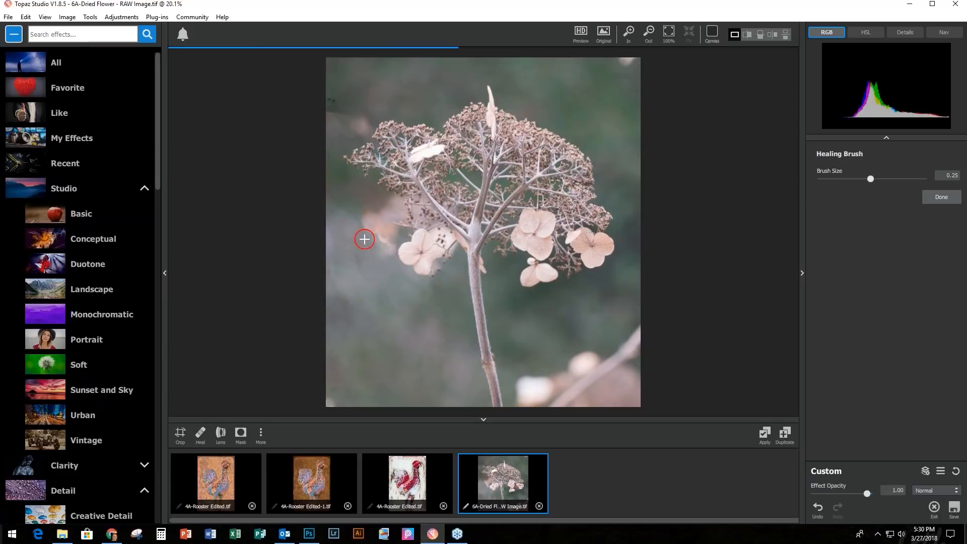
pyautogui.moveTo(361, 214); pyautogui.dragTo(364, 217)
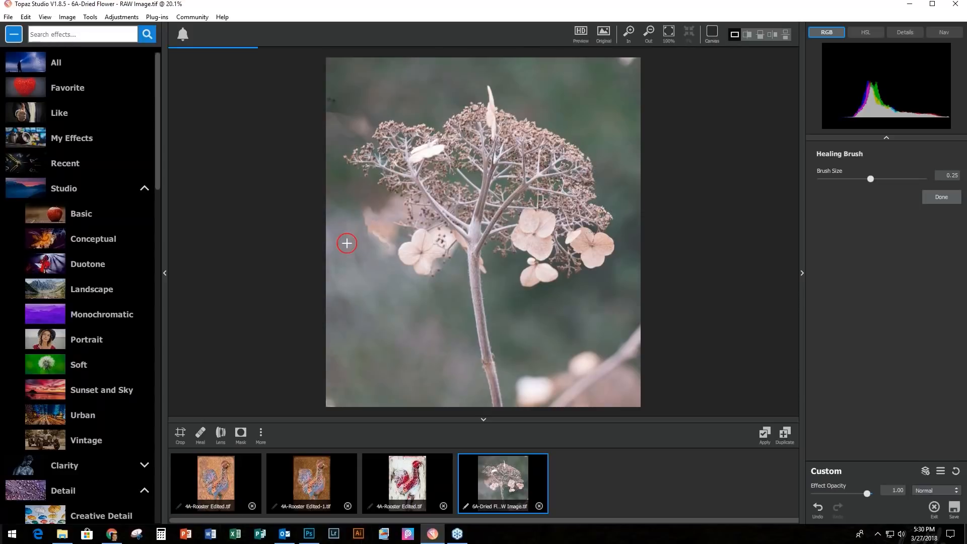
# Step: Heal around the bright white blur beside the stem at the photo's bottom edge and finish healing
pyautogui.moveTo(518, 376); pyautogui.dragTo(529, 418)
pyautogui.moveTo(543, 368); pyautogui.dragTo(549, 401)
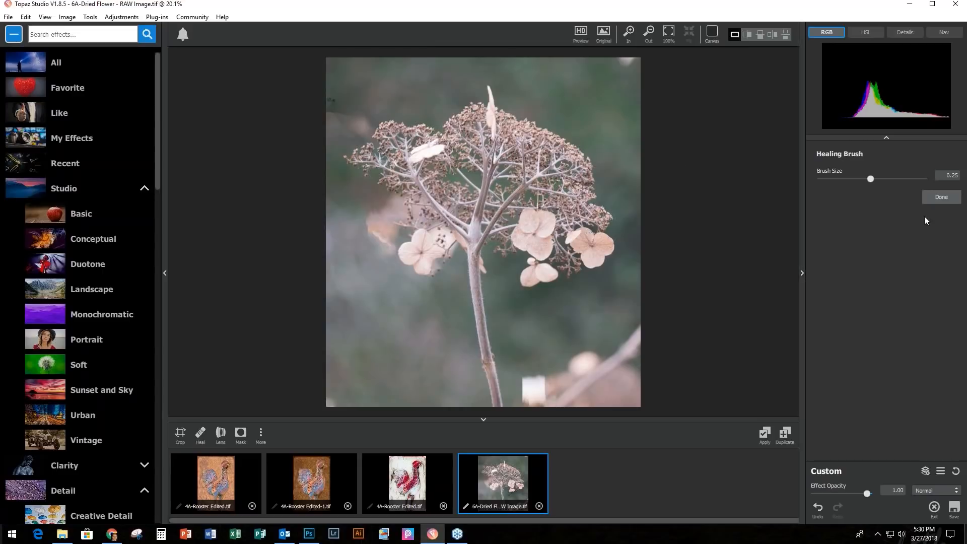
pyautogui.click(949, 200)
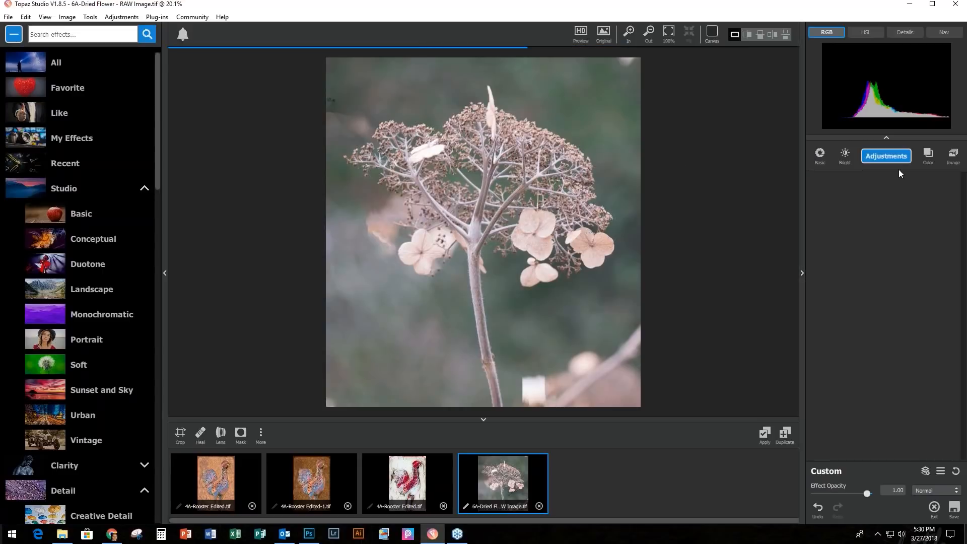
# Step: Add a Basic Adjustment to the flower photo with Clarity 0.35, White Level 0.17 and Saturation 0.17
pyautogui.click(891, 159)
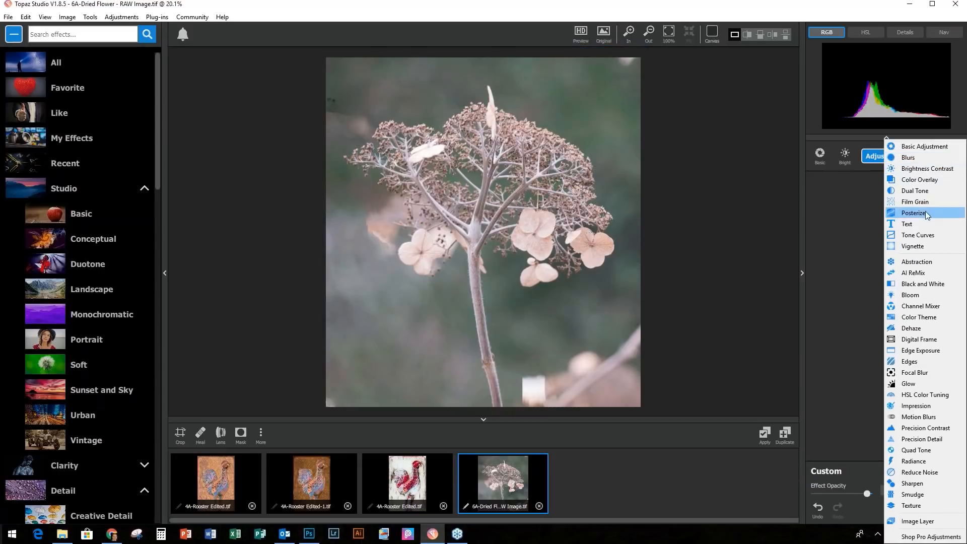
pyautogui.click(924, 146)
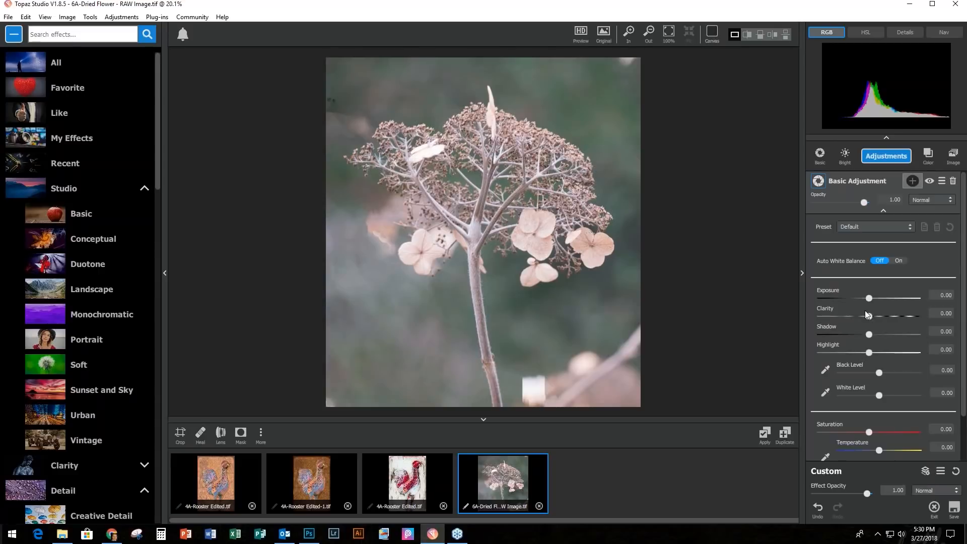
pyautogui.moveTo(869, 317); pyautogui.dragTo(885, 316)
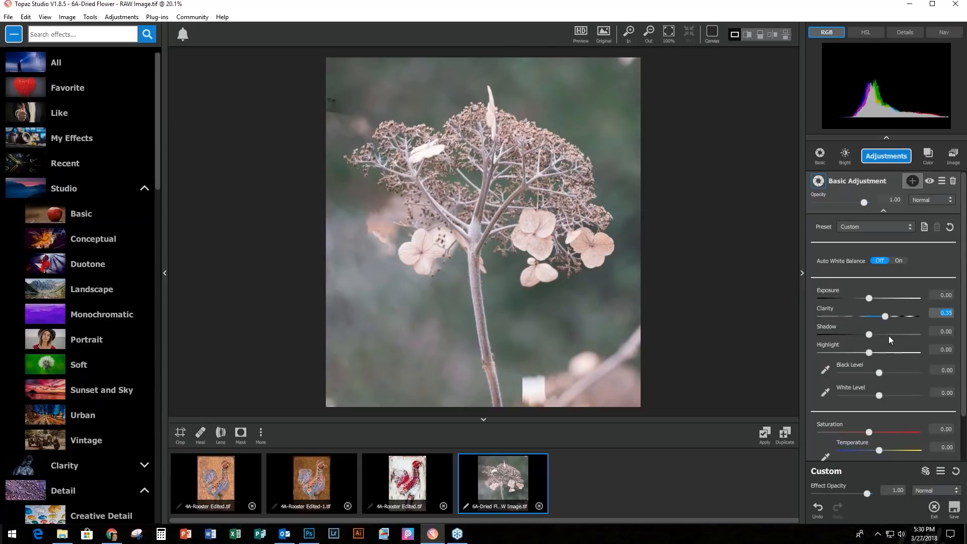
pyautogui.click(878, 396)
pyautogui.moveTo(881, 396); pyautogui.dragTo(883, 397)
pyautogui.scroll(-1, 900, 455)
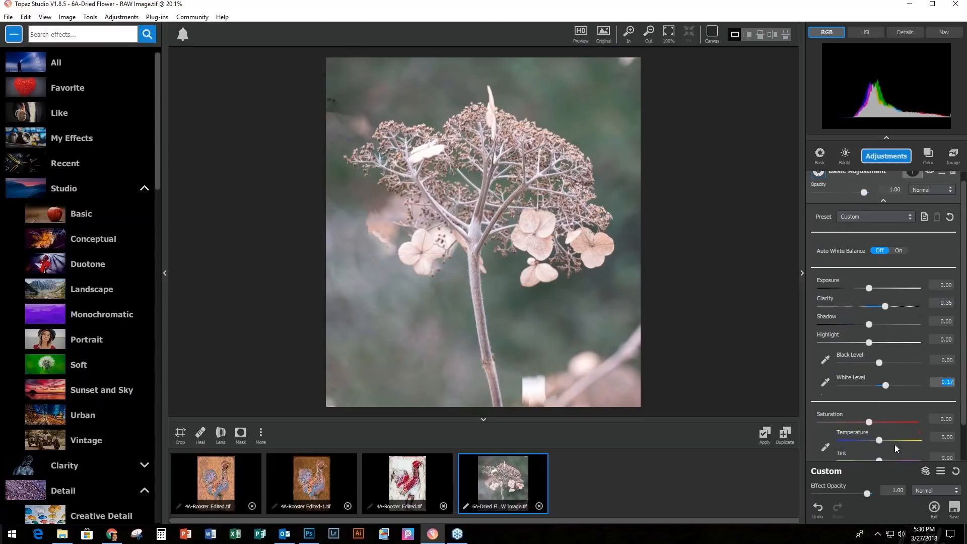
pyautogui.moveTo(866, 422); pyautogui.dragTo(876, 422)
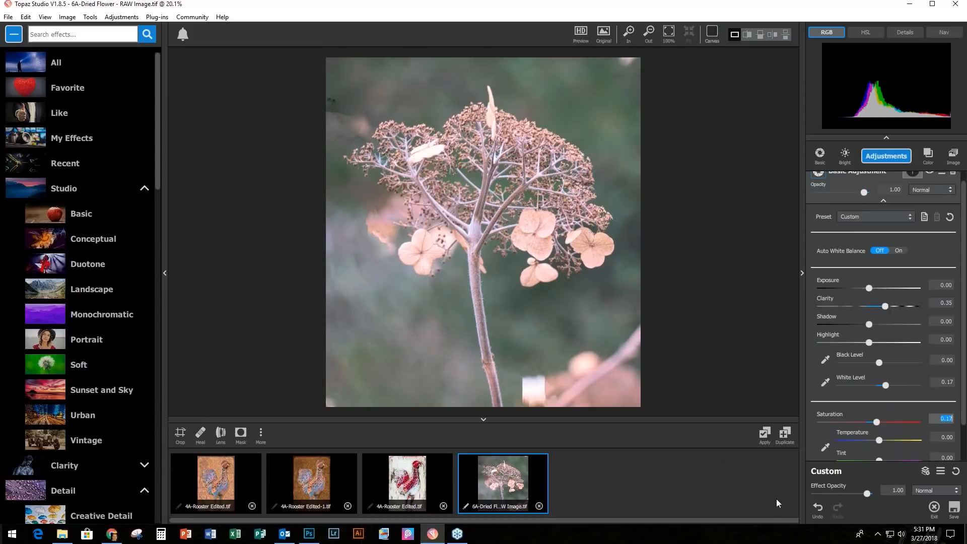
# Step: Crop the photo slightly tighter at the top, left and right edges, and apply the edits to a new image
pyautogui.click(180, 433)
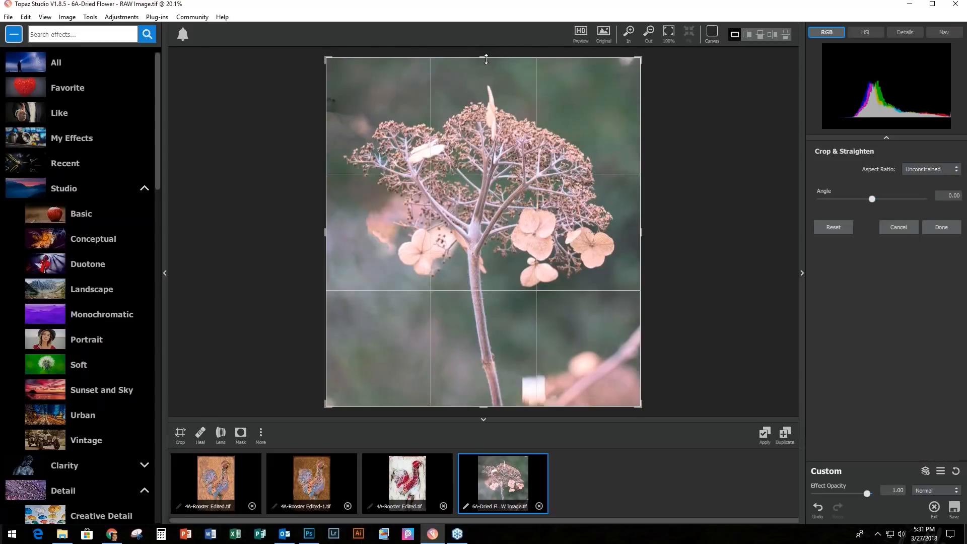
pyautogui.moveTo(485, 62); pyautogui.dragTo(485, 71)
pyautogui.moveTo(322, 236); pyautogui.dragTo(328, 236)
pyautogui.moveTo(637, 234); pyautogui.dragTo(630, 235)
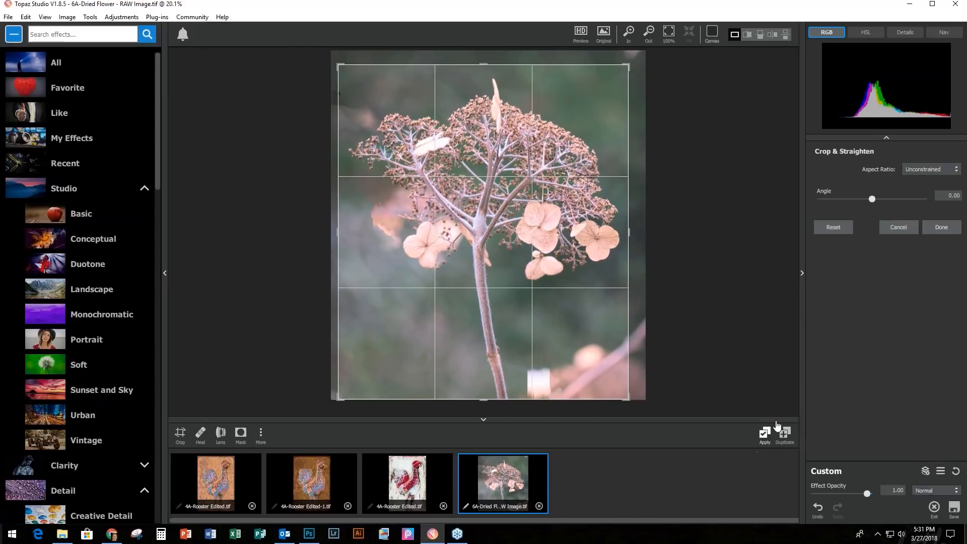
pyautogui.click(942, 228)
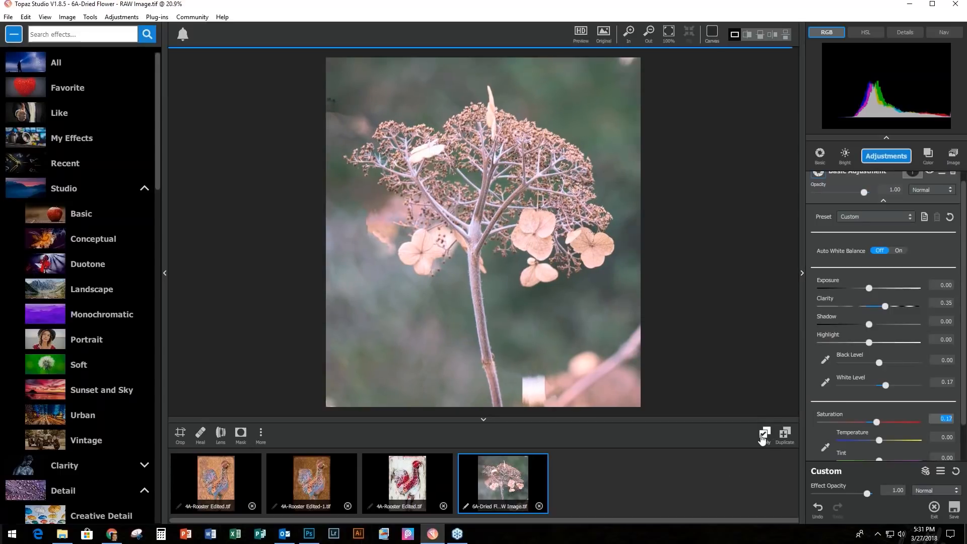
pyautogui.click(764, 434)
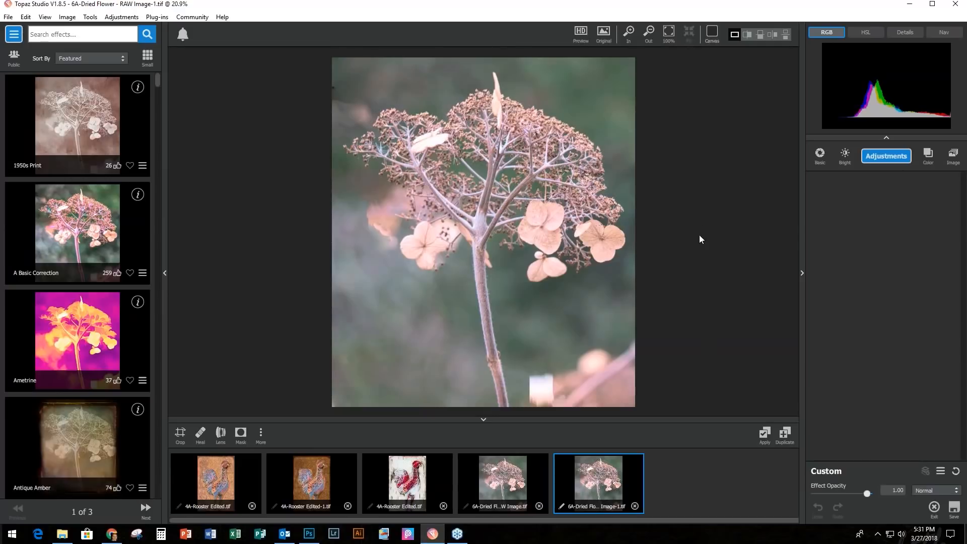
pyautogui.click(883, 158)
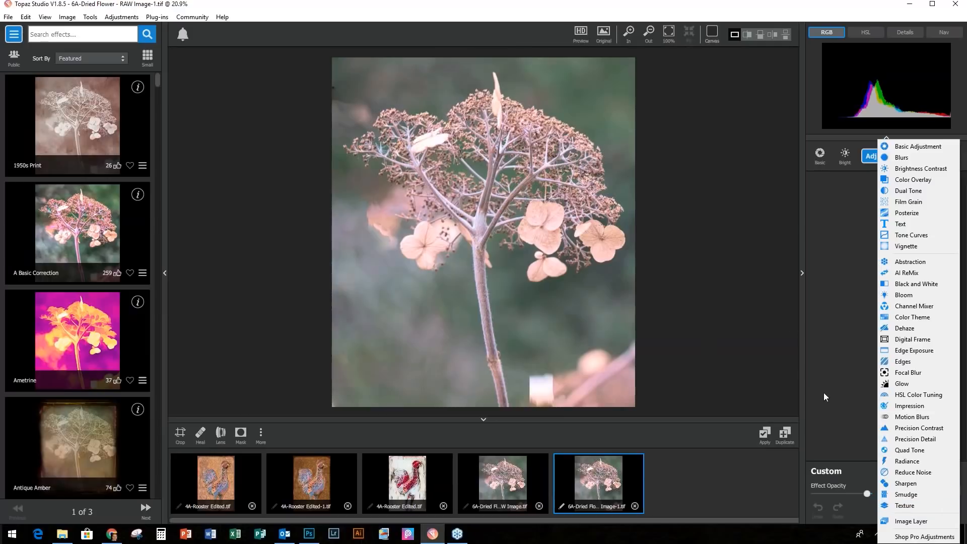
pyautogui.click(745, 314)
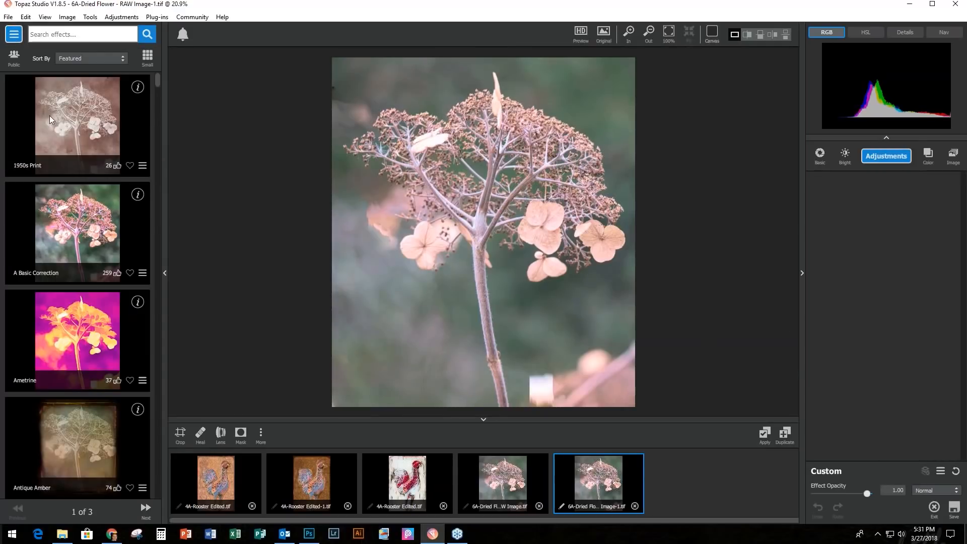
# Step: Search the effects for "antique amber" and apply the Antique Amber effect to the dried flower photo
pyautogui.click(14, 34)
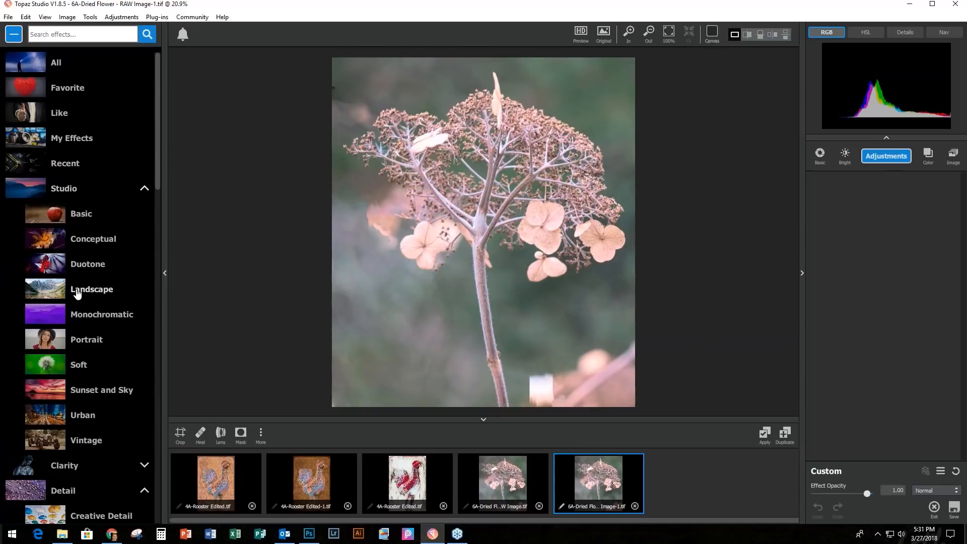
pyautogui.scroll(-7, 73, 307)
pyautogui.scroll(-10, 72, 314)
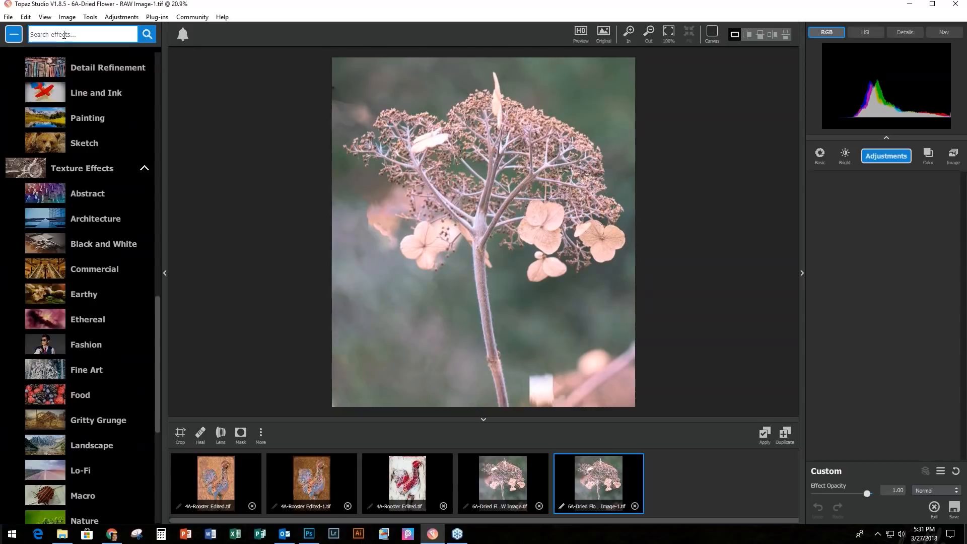
pyautogui.write('an')
pyautogui.press('Return')
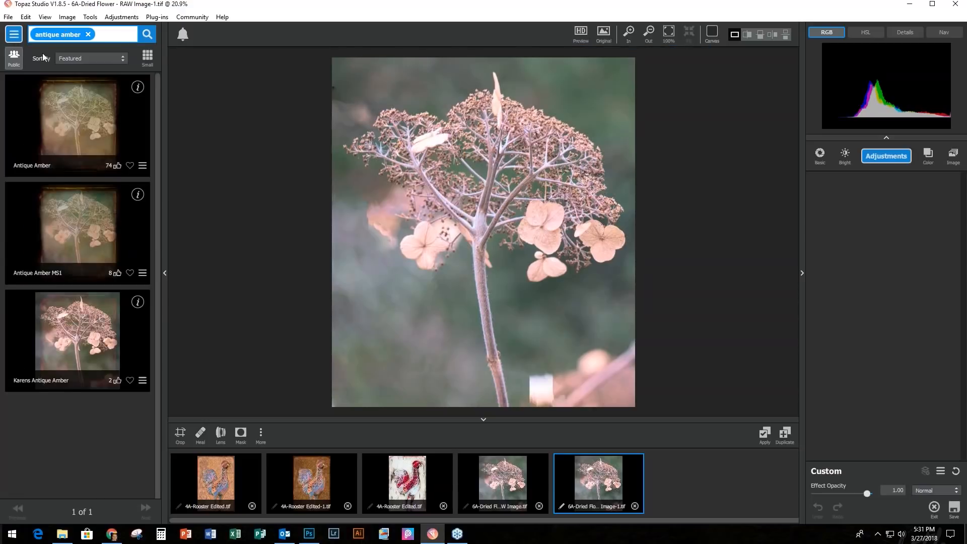
pyautogui.click(82, 119)
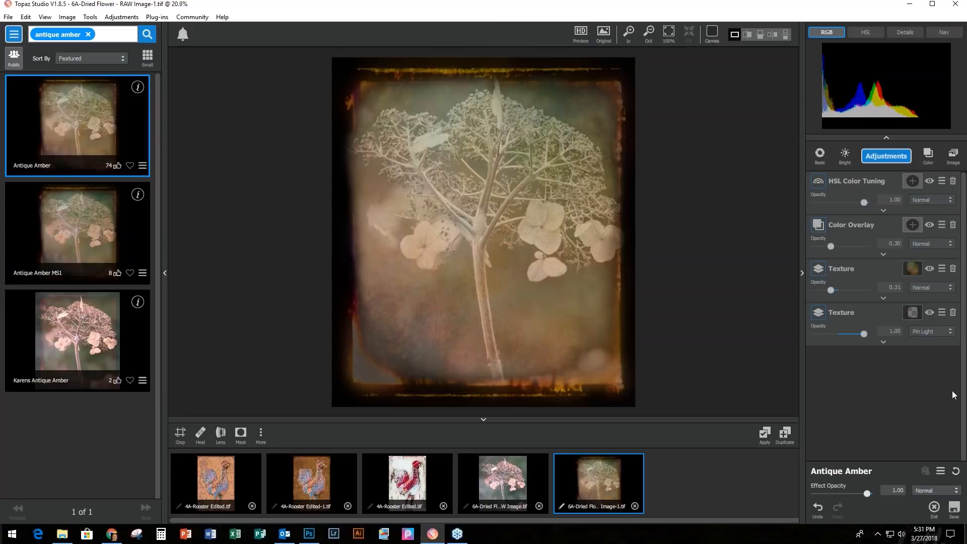
# Step: Check what the Pin Light Texture adds by hiding and showing it, and delete that Texture adjustment
pyautogui.click(930, 313)
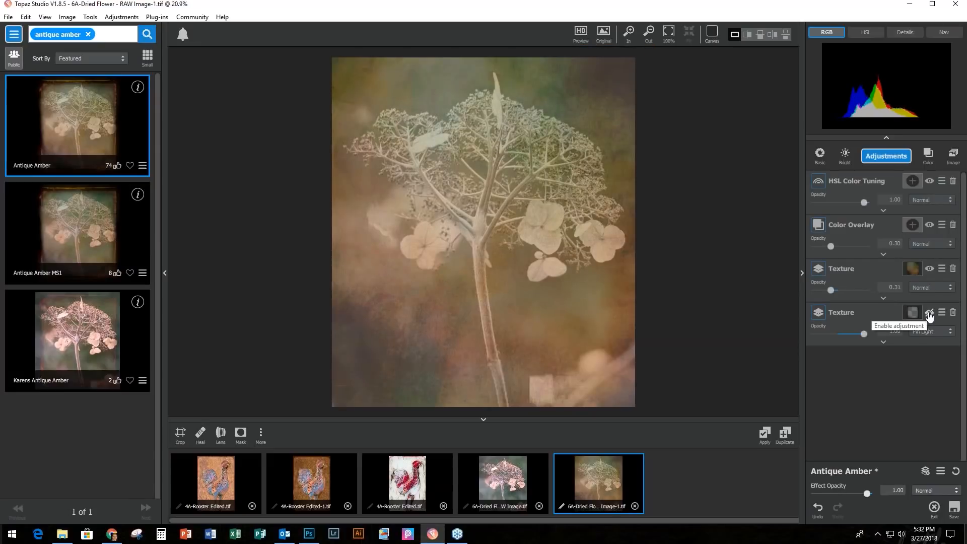
pyautogui.click(929, 315)
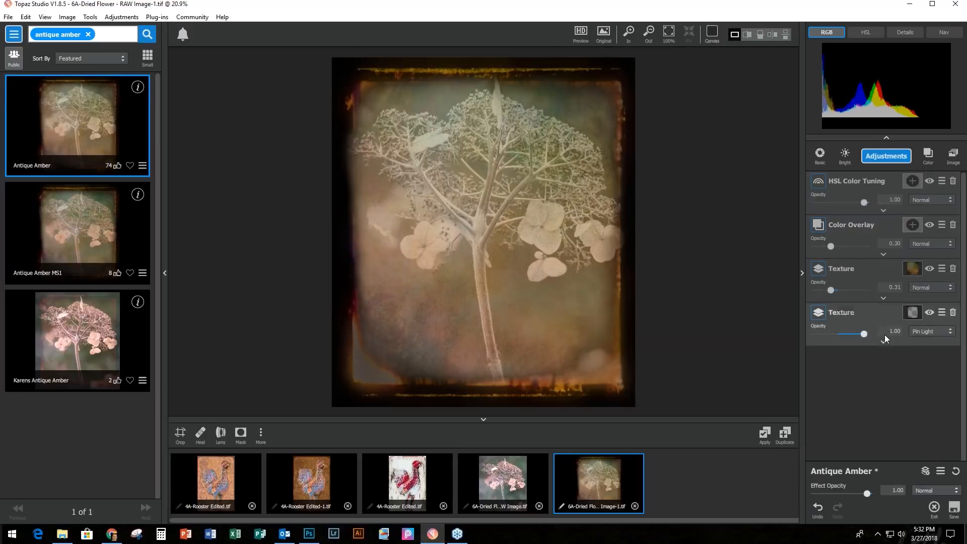
pyautogui.click(954, 314)
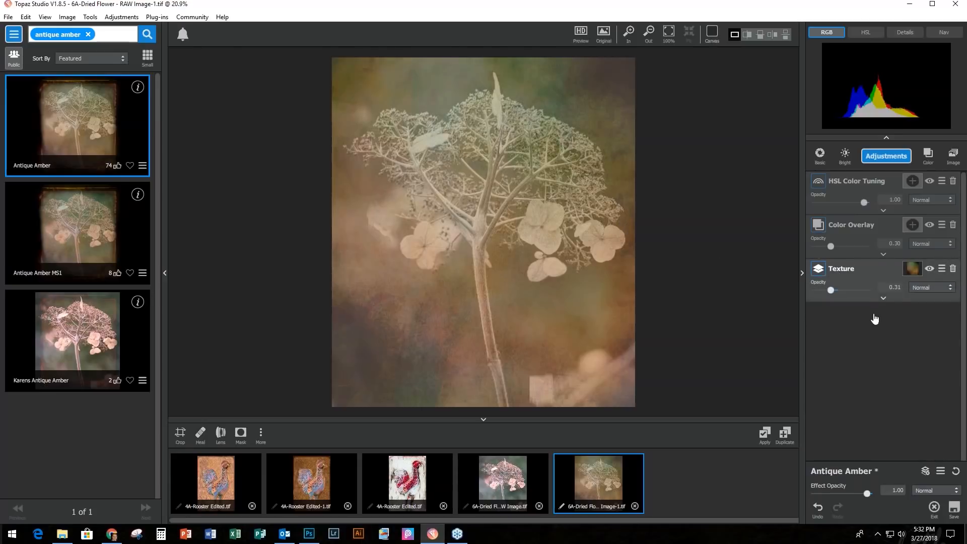
# Step: Set the remaining Texture's opacity to 0.50 and apply the edits to a new image
pyautogui.click(883, 299)
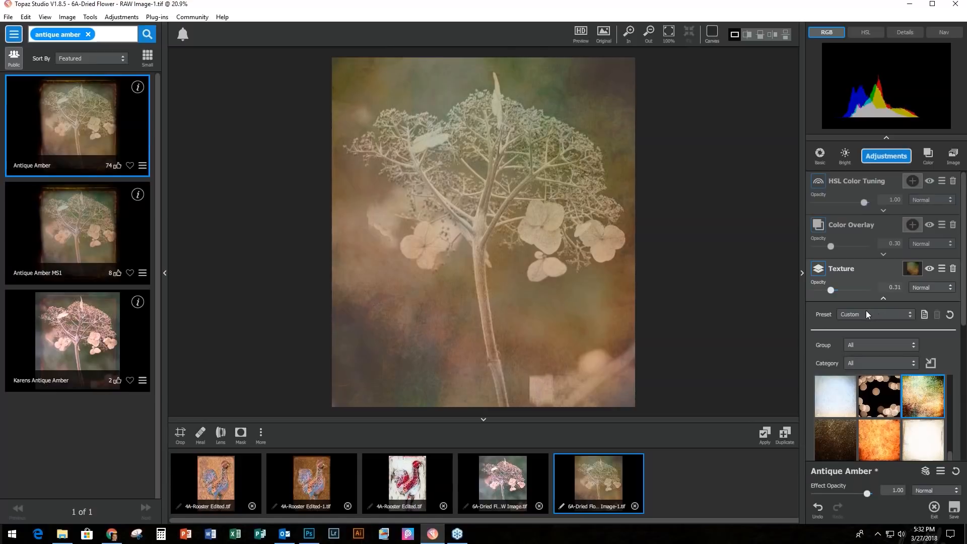
pyautogui.moveTo(833, 291); pyautogui.dragTo(826, 289)
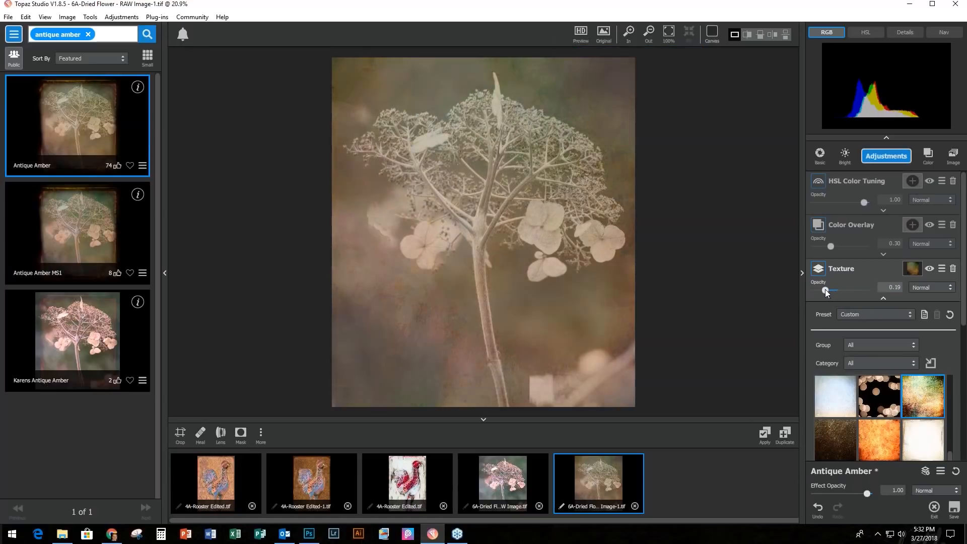
pyautogui.doubleClick(827, 290)
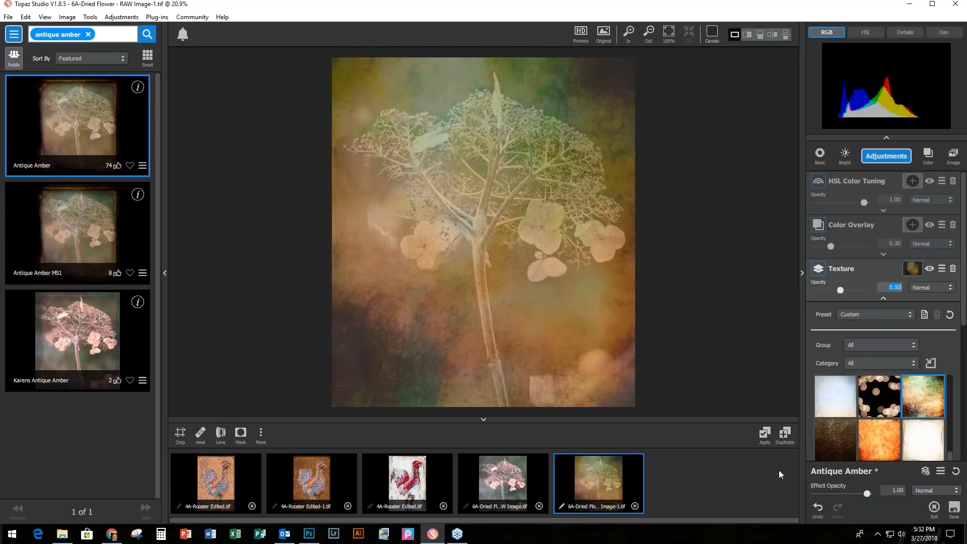
pyautogui.click(764, 436)
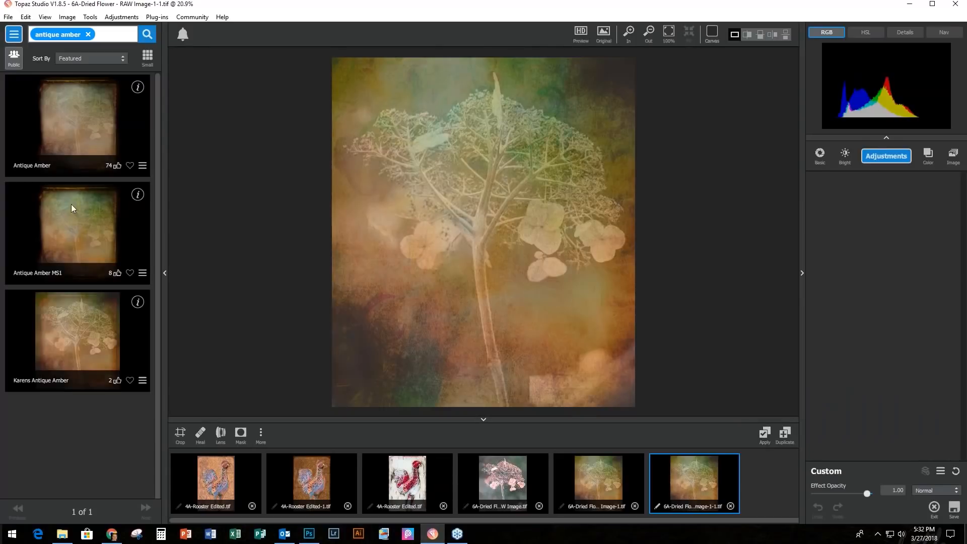
# Step: Browse the Earthy category of Texture Effects and apply the Mauve Glaze effect to the flower image
pyautogui.click(14, 35)
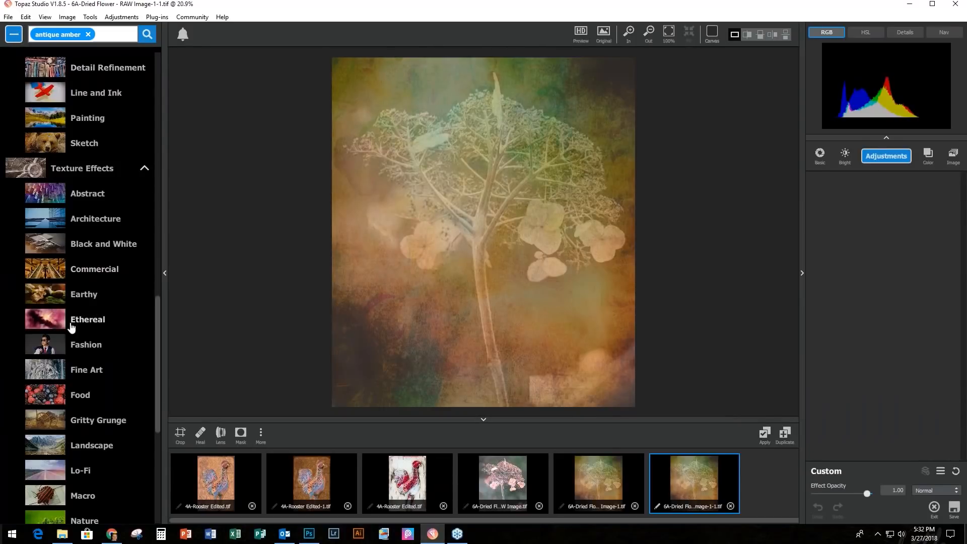
pyautogui.scroll(-3, 72, 355)
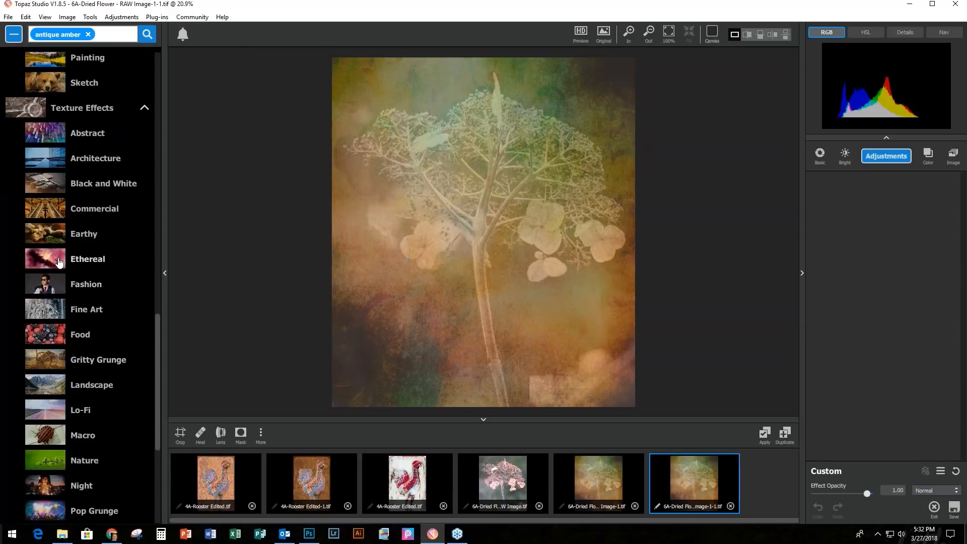
pyautogui.click(85, 235)
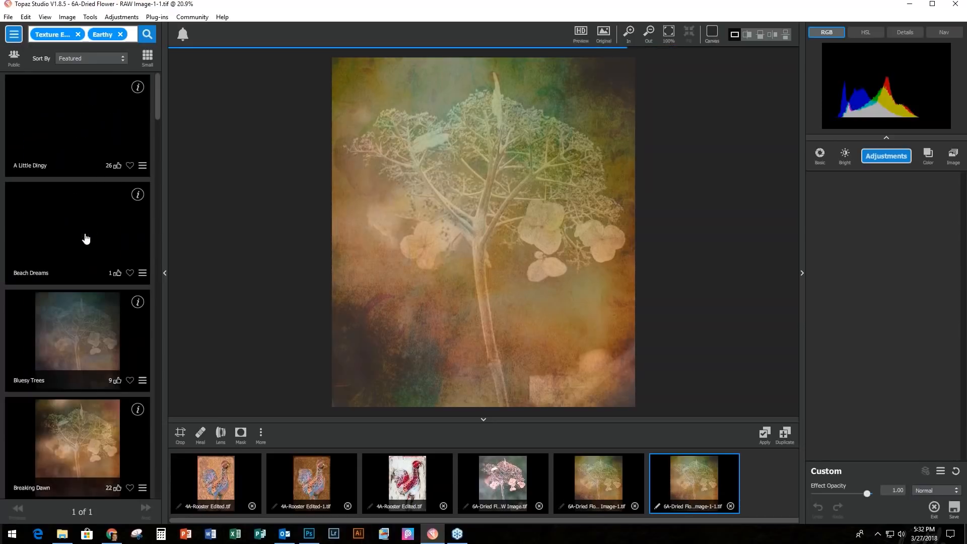
pyautogui.moveTo(156, 108)
pyautogui.mouseDown()
pyautogui.moveTo(162, 252)
pyautogui.moveTo(147, 328)
pyautogui.moveTo(150, 293)
pyautogui.mouseUp()
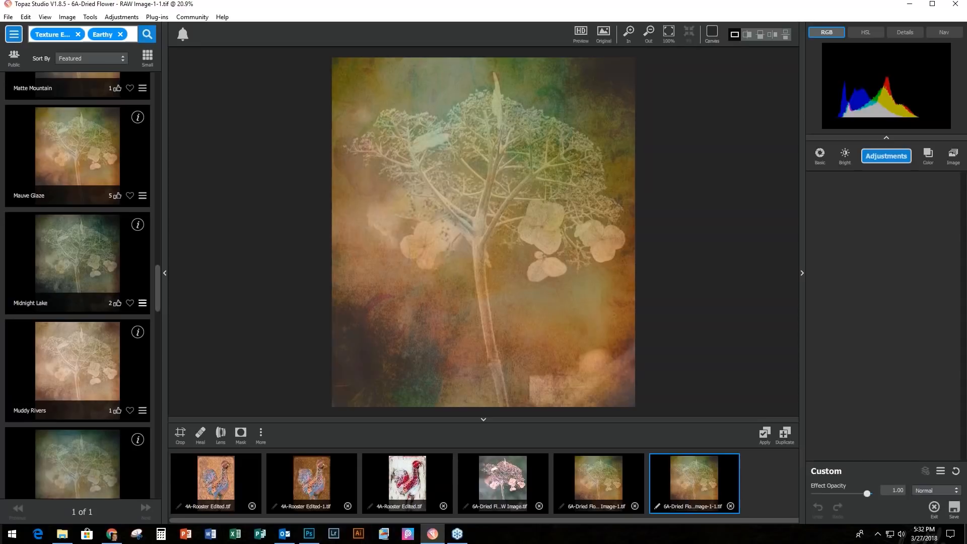
pyautogui.click(68, 149)
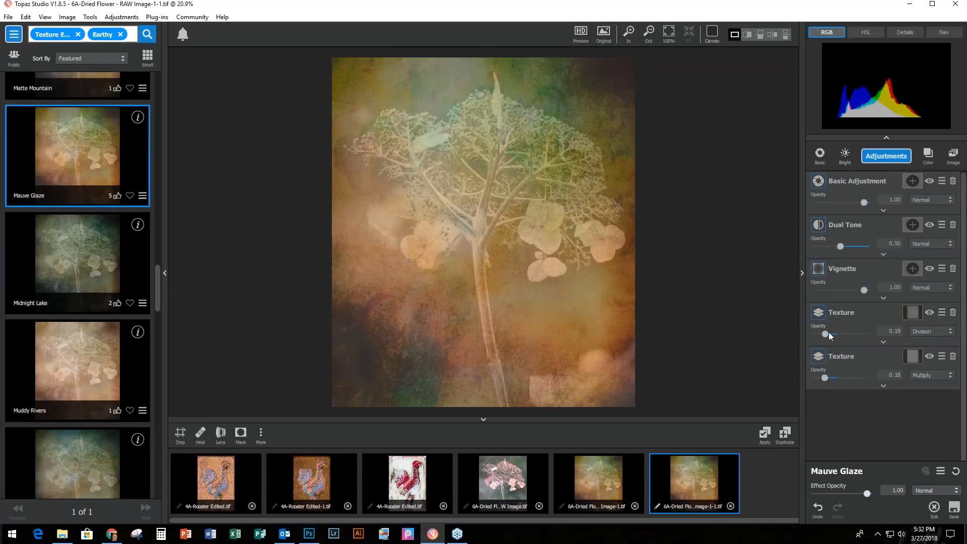
# Step: Set the Division Texture's opacity to 0.32 and the Multiply Texture's to 0.31, and apply the edits to a new image
pyautogui.moveTo(825, 333); pyautogui.dragTo(832, 336)
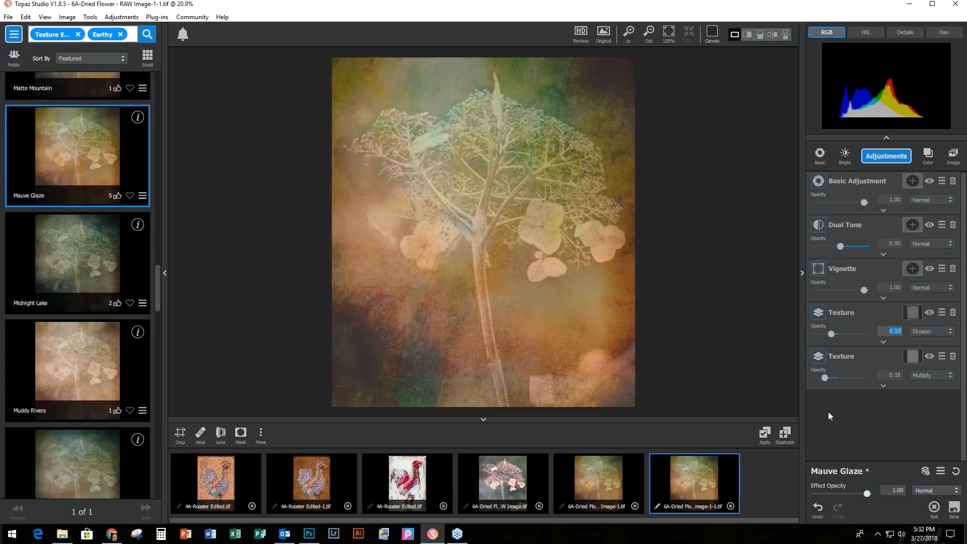
pyautogui.moveTo(827, 380); pyautogui.dragTo(832, 381)
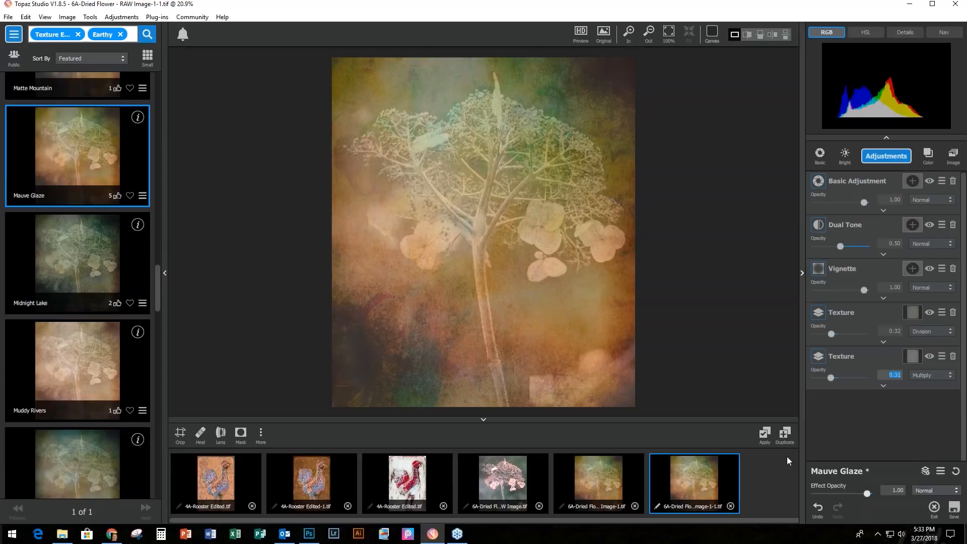
pyautogui.click(765, 435)
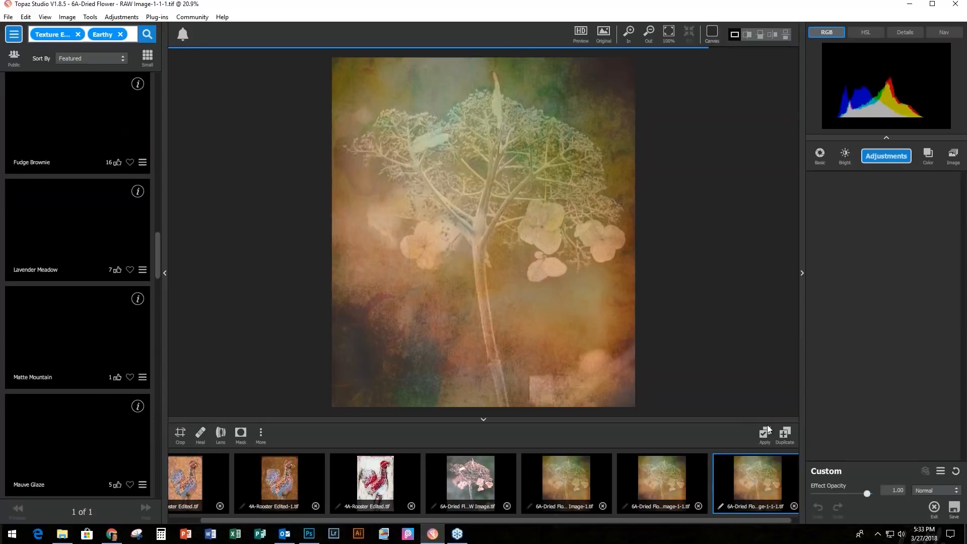
# Step: Add a Texture adjustment using the black-and-white handwriting texture from the My textures category
pyautogui.click(885, 158)
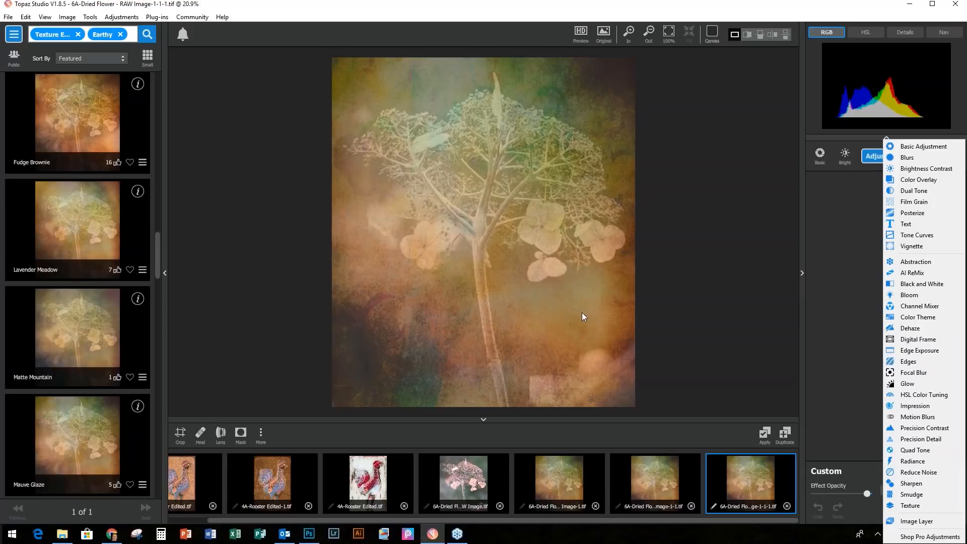
pyautogui.click(911, 505)
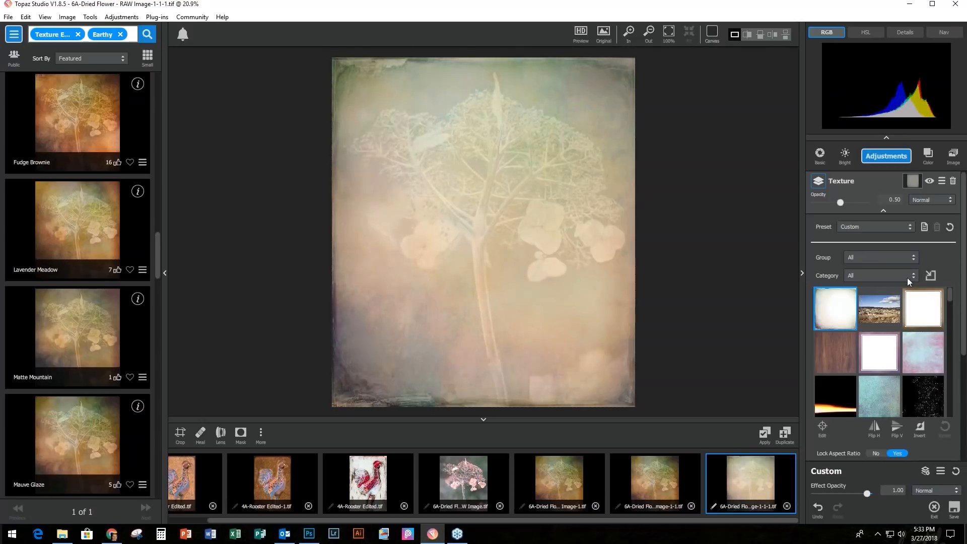
pyautogui.click(911, 276)
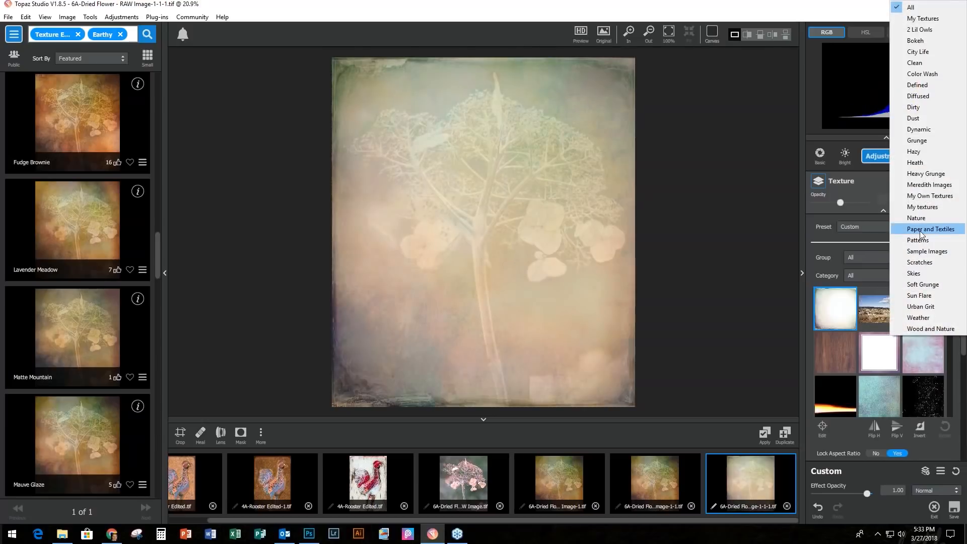
pyautogui.click(920, 210)
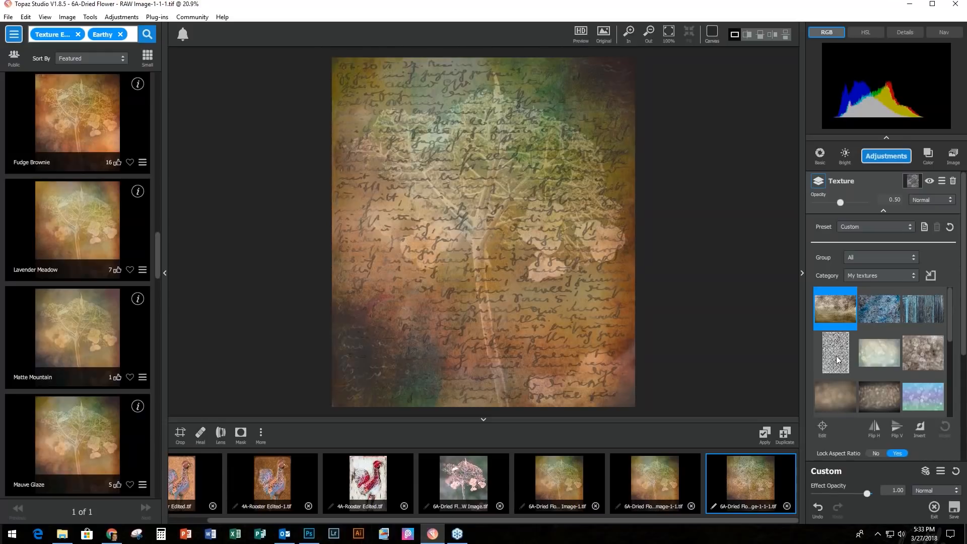
pyautogui.click(837, 355)
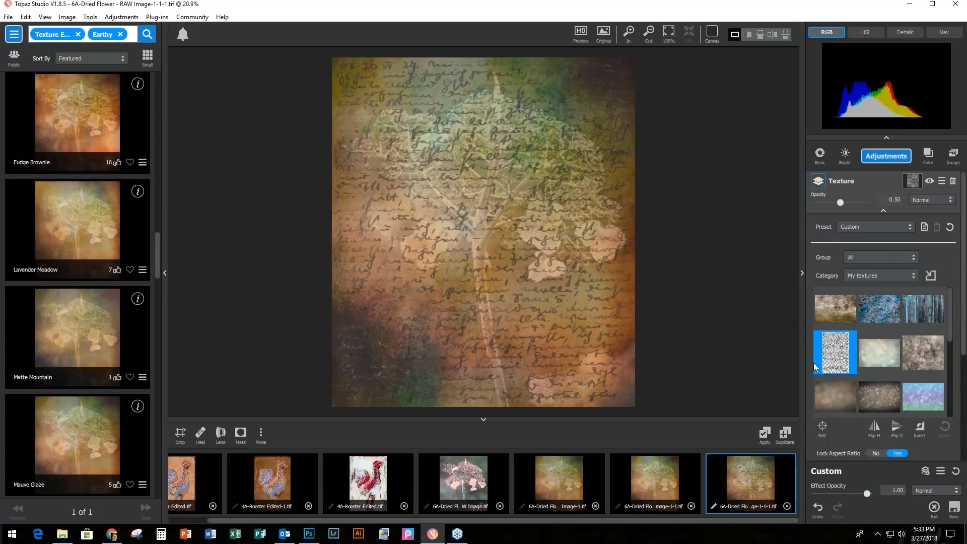
# Step: Set the handwriting Texture's blend mode to Overlay and its opacity to 0.22
pyautogui.click(938, 198)
pyautogui.click(935, 338)
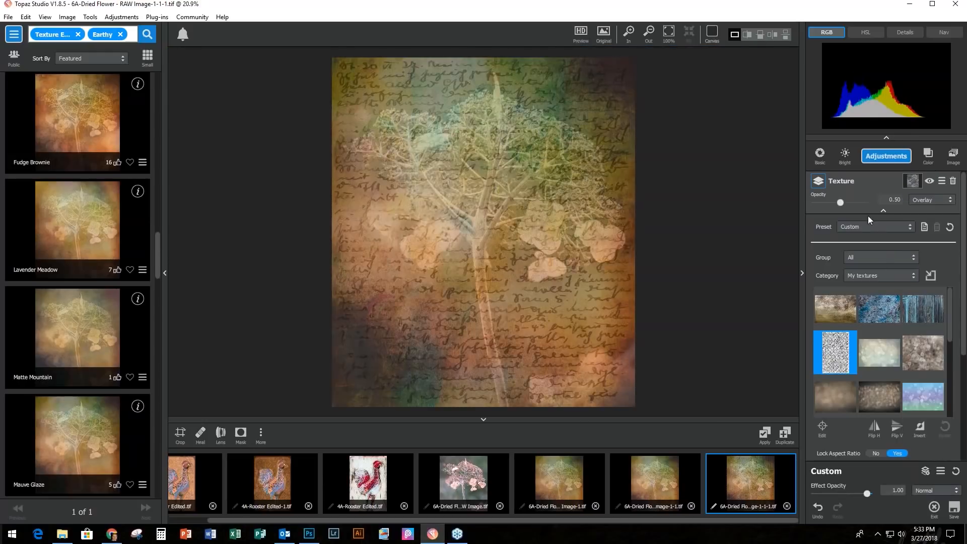
pyautogui.click(840, 203)
pyautogui.moveTo(835, 201); pyautogui.dragTo(824, 202)
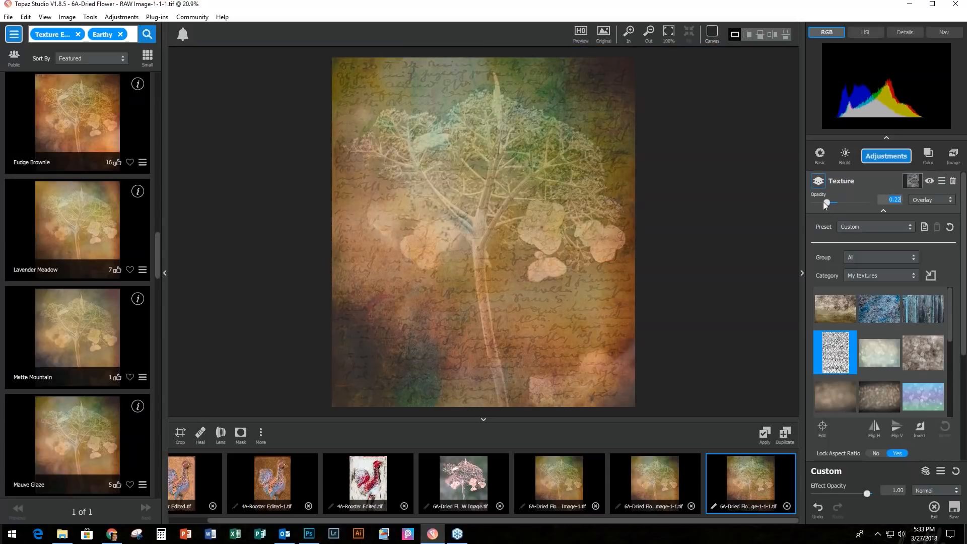
# Step: Mask the handwriting Texture with a spot selection moved and stretched into a wide oval over the flower head
pyautogui.click(913, 180)
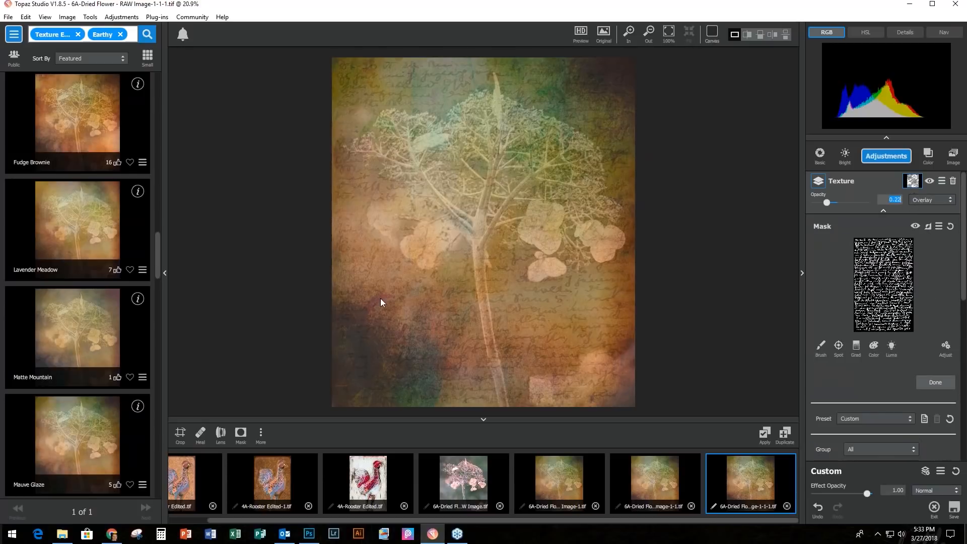
pyautogui.click(822, 347)
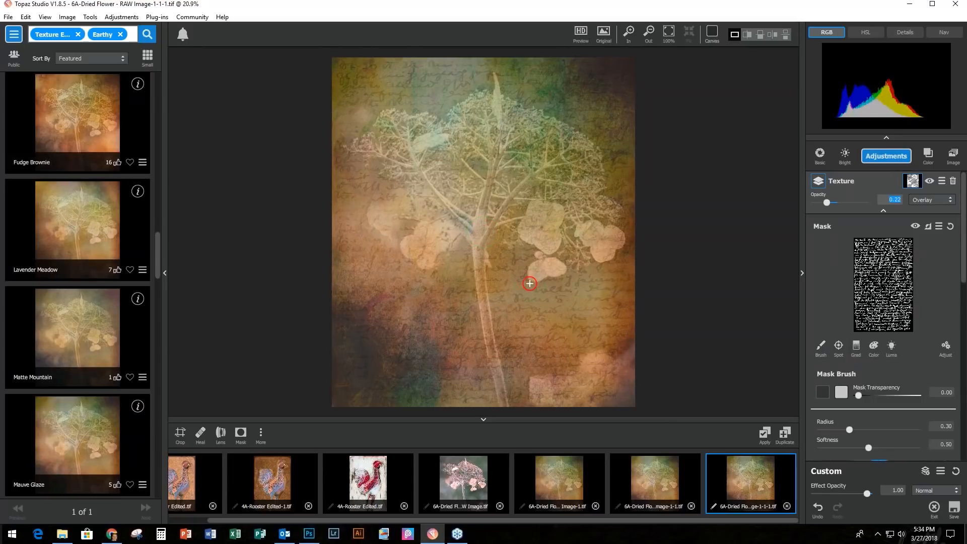
pyautogui.click(839, 345)
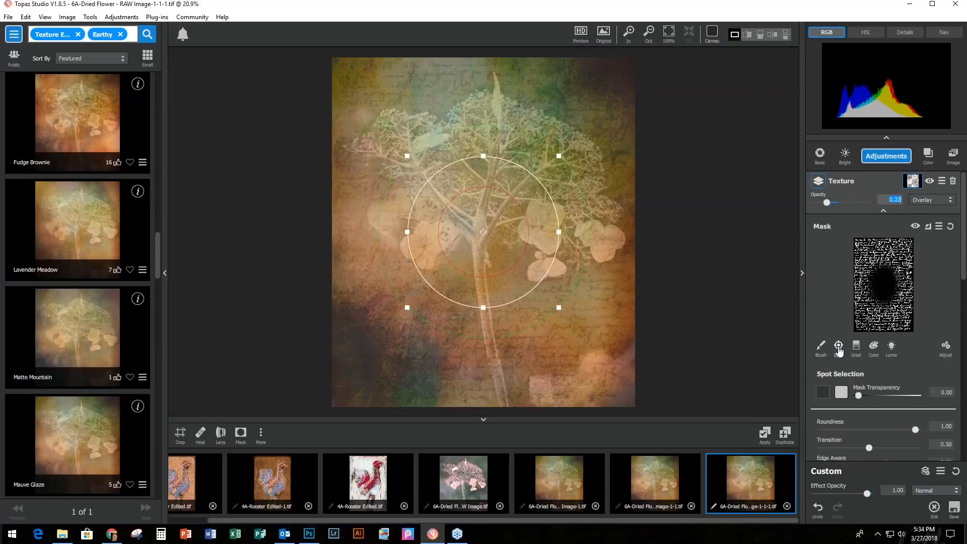
pyautogui.moveTo(483, 232); pyautogui.dragTo(485, 200)
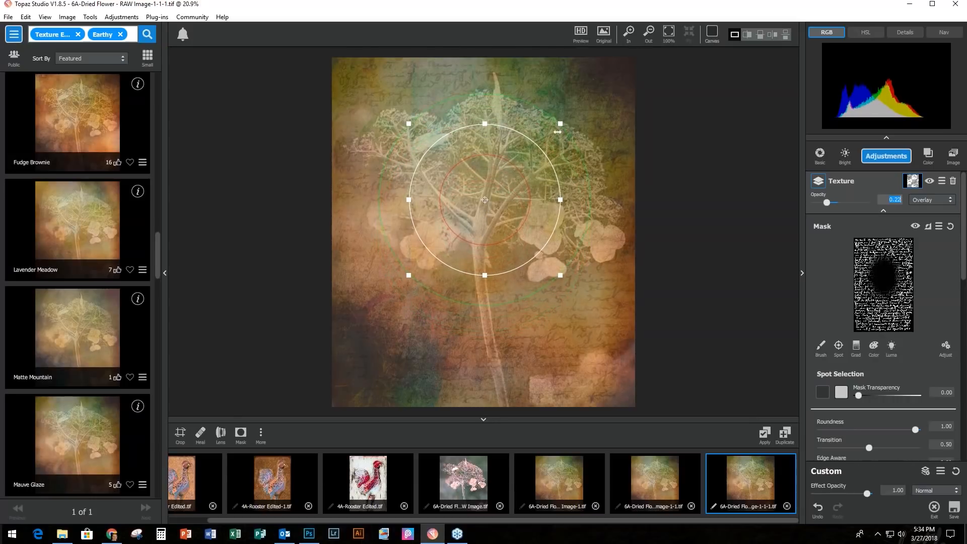
pyautogui.moveTo(561, 124); pyautogui.dragTo(582, 122)
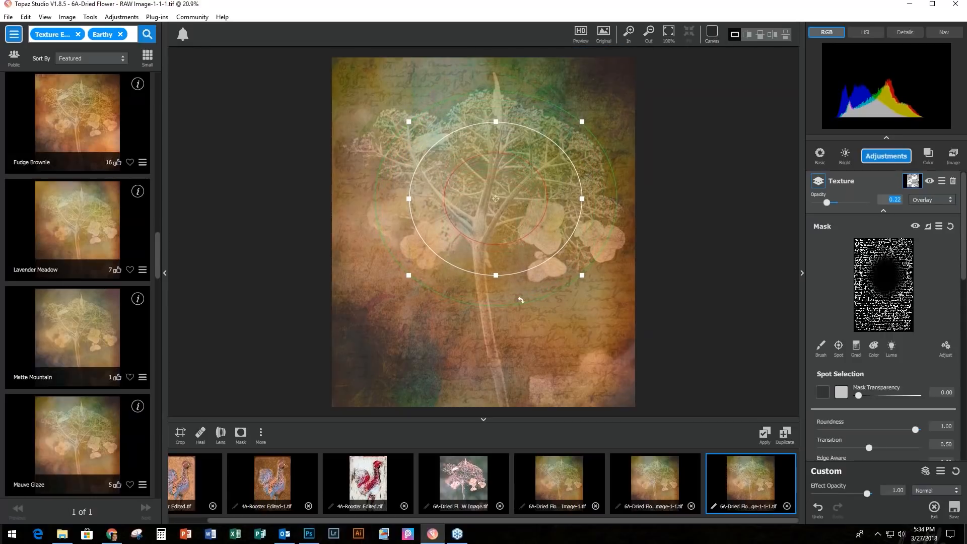
pyautogui.moveTo(495, 276); pyautogui.dragTo(496, 259)
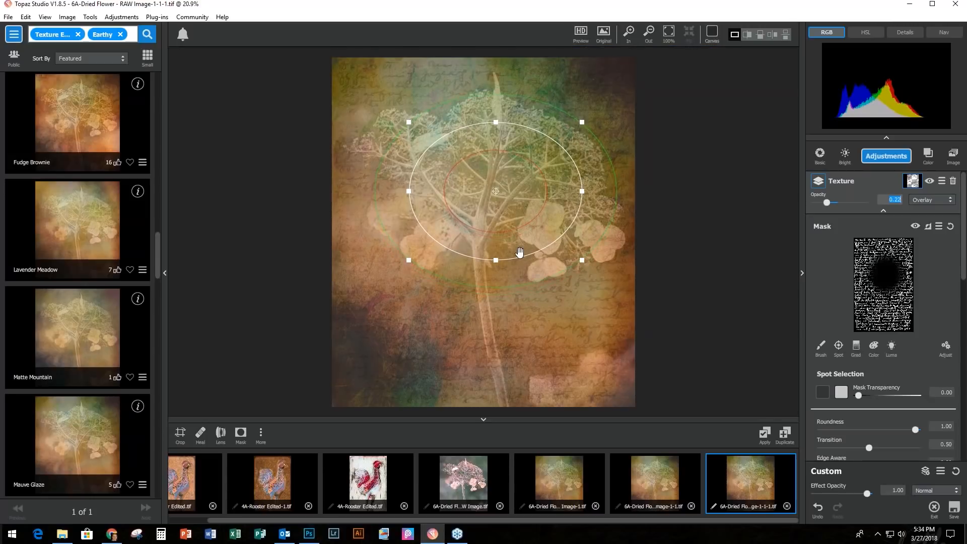
# Step: Brush the handwriting Texture's mask over the petals and the outer flower branches, and apply the edits to a new image
pyautogui.click(822, 347)
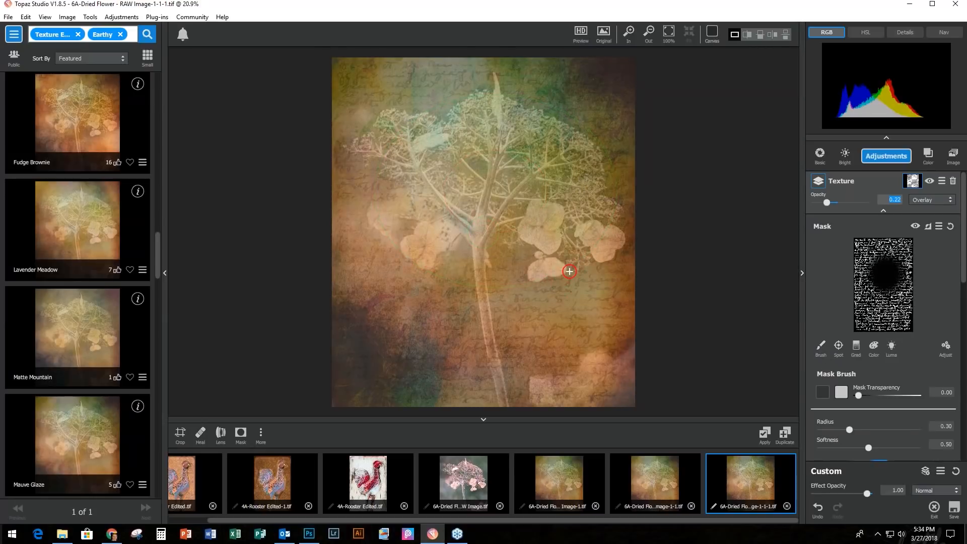
pyautogui.click(607, 234)
pyautogui.click(417, 247)
pyautogui.click(384, 222)
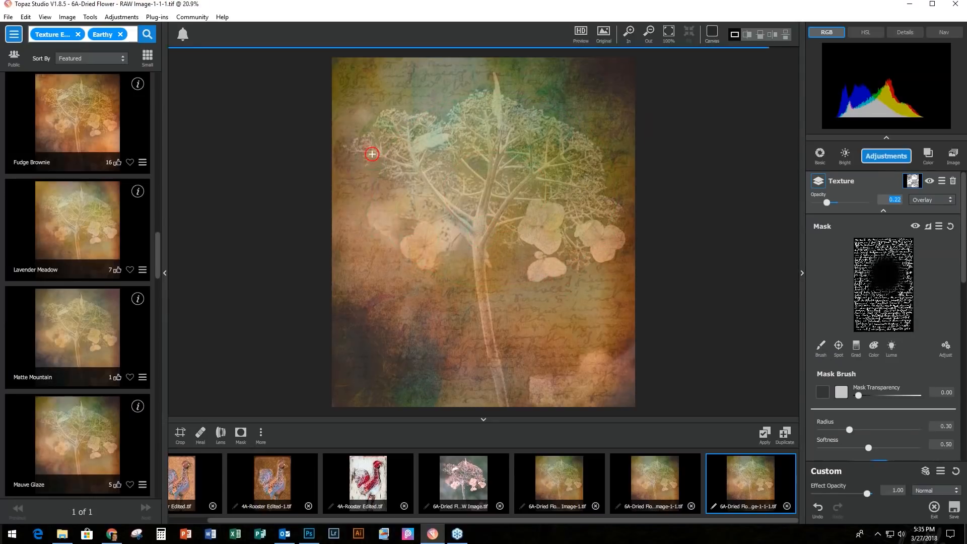
pyautogui.moveTo(359, 150); pyautogui.dragTo(399, 149)
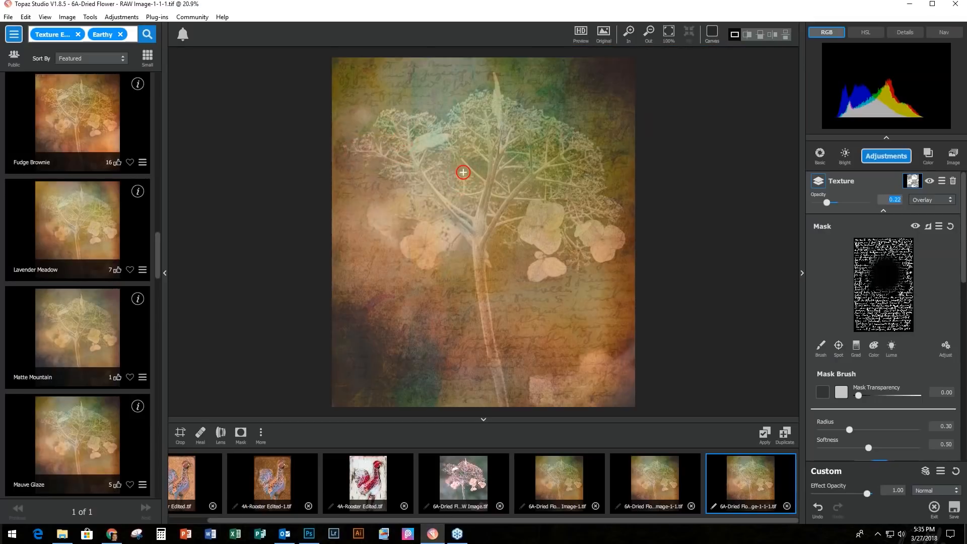
pyautogui.moveTo(550, 171); pyautogui.dragTo(538, 208)
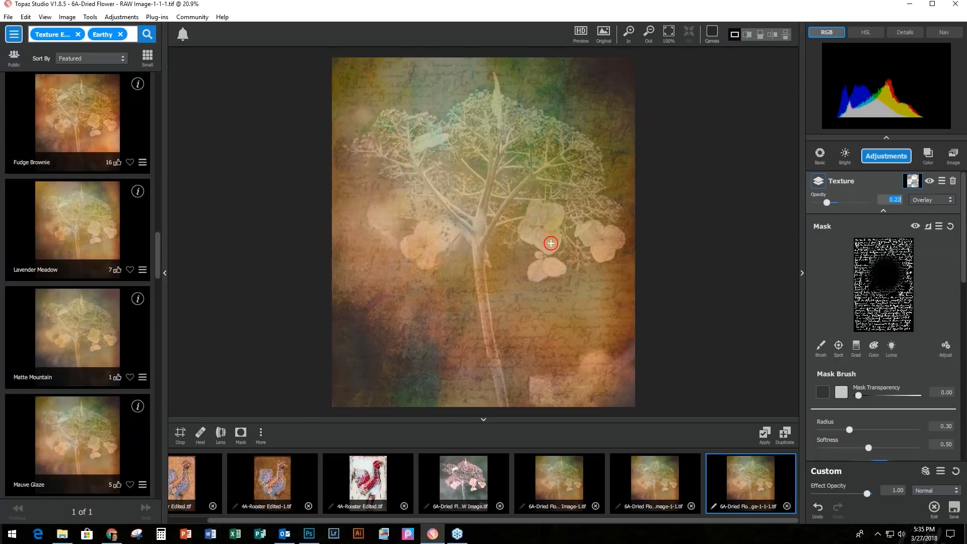
pyautogui.click(764, 435)
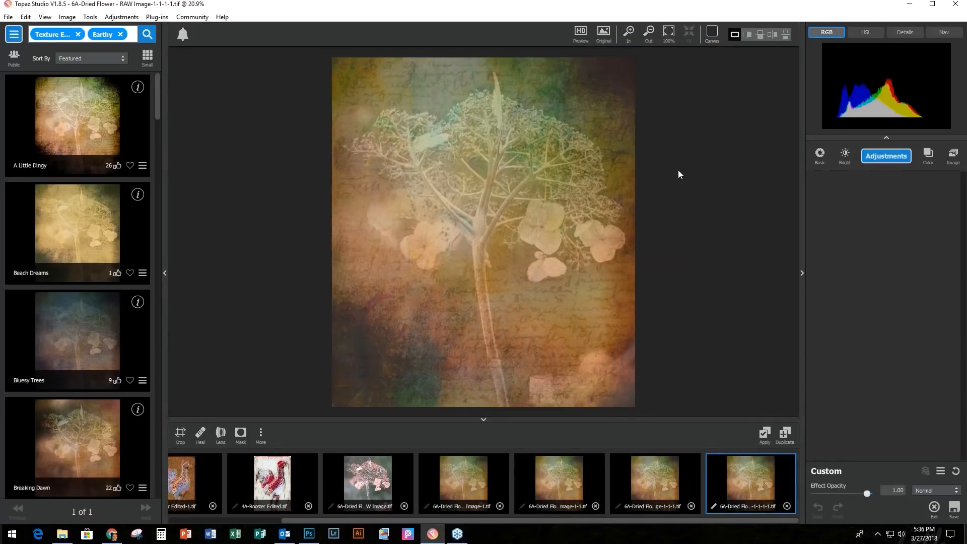
# Step: Add a Digital Frame adjustment with a frame width of 0.39 and an image depth of -1.00
pyautogui.click(872, 159)
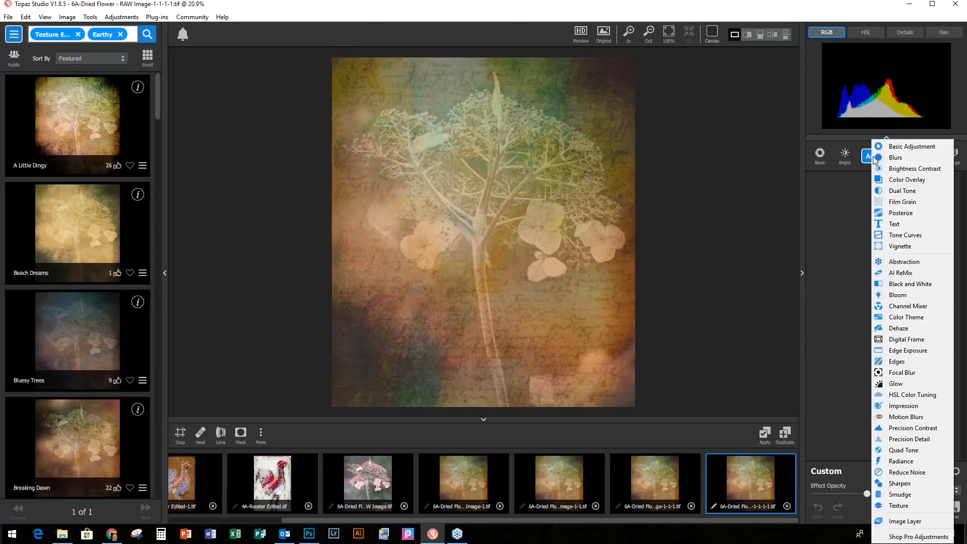
pyautogui.click(917, 342)
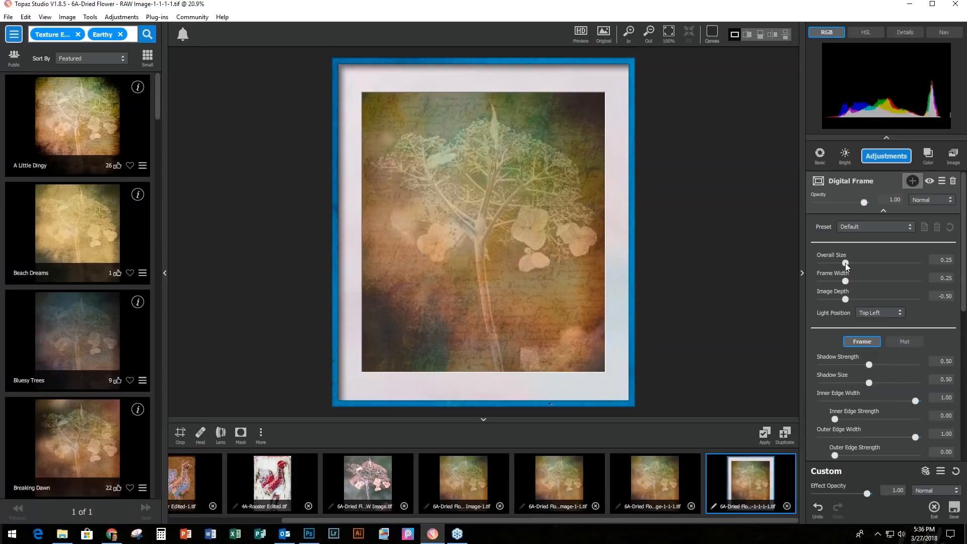
pyautogui.moveTo(846, 281); pyautogui.dragTo(860, 281)
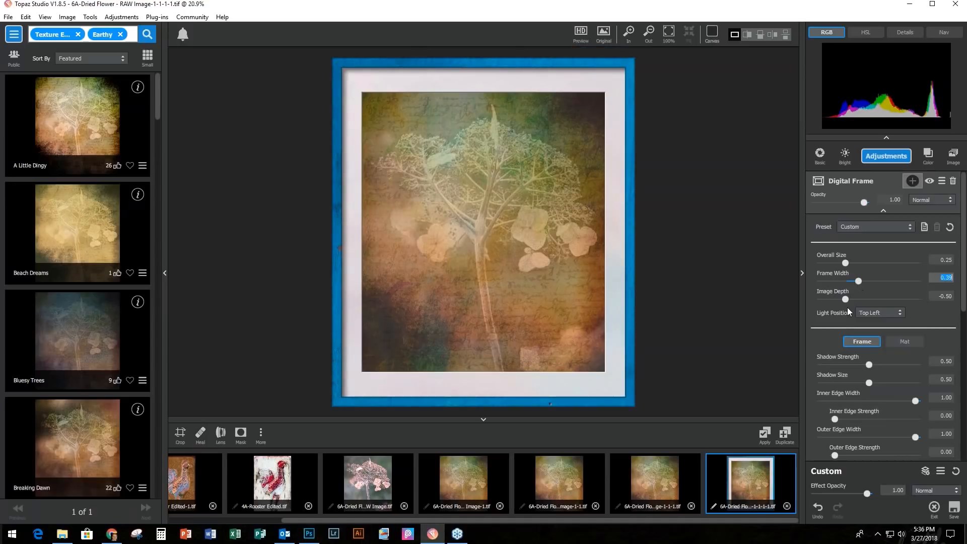
pyautogui.click(846, 300)
pyautogui.moveTo(846, 300); pyautogui.dragTo(818, 299)
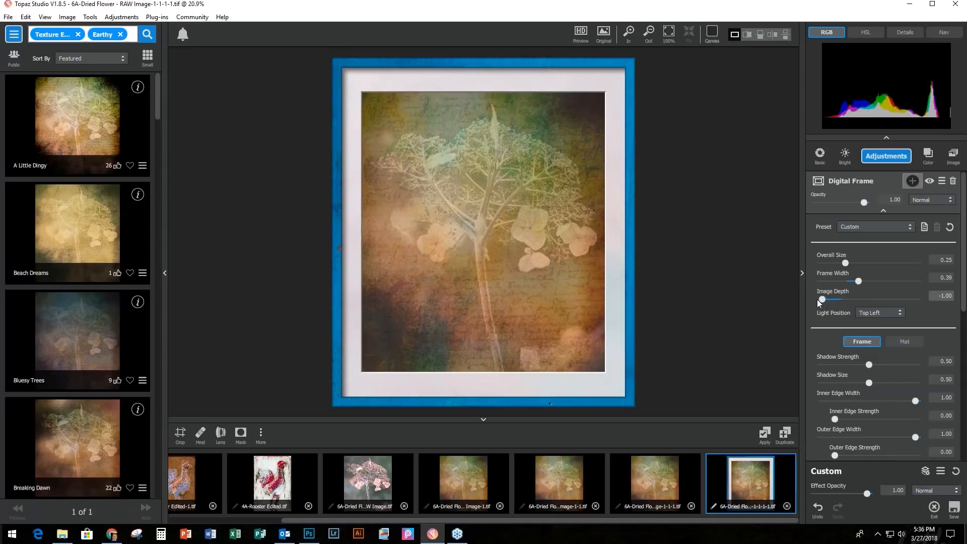
pyautogui.click(817, 300)
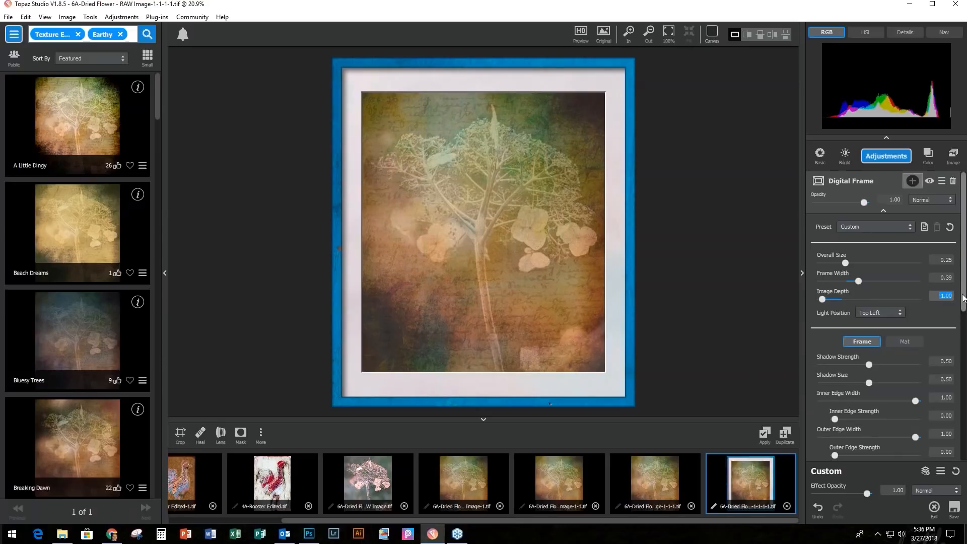
# Step: Give the frame a brown leather-like texture and lower its frame saturation to -0.27
pyautogui.scroll(-5, 929, 314)
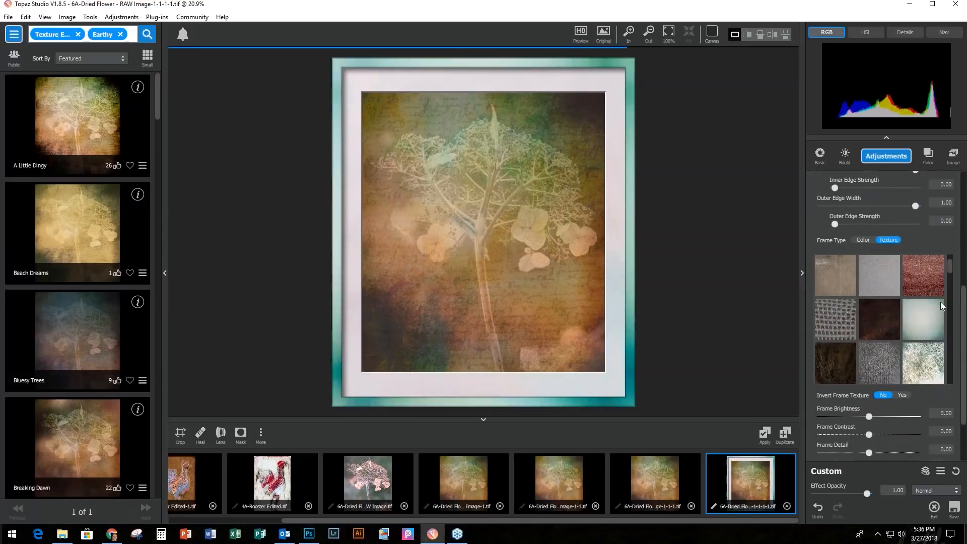
pyautogui.moveTo(950, 268); pyautogui.dragTo(952, 318)
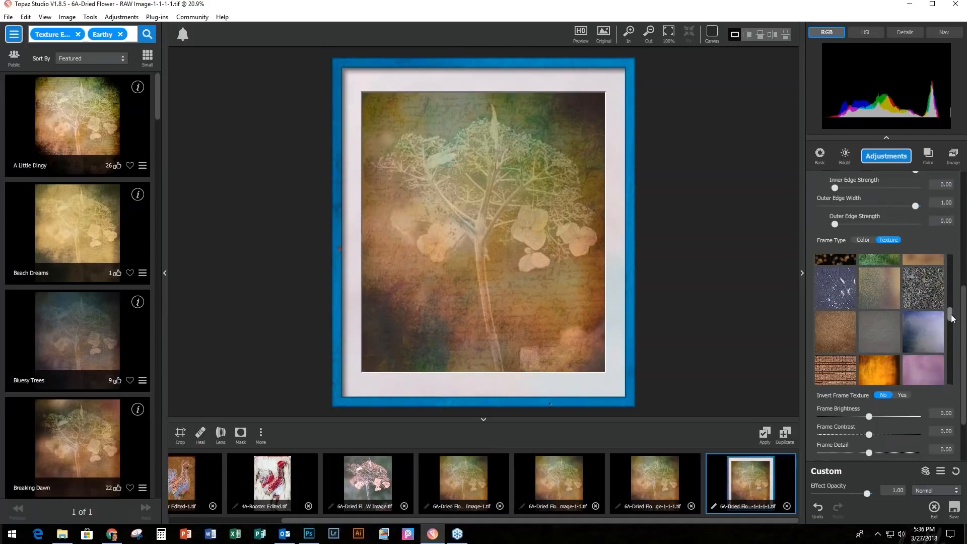
pyautogui.click(834, 331)
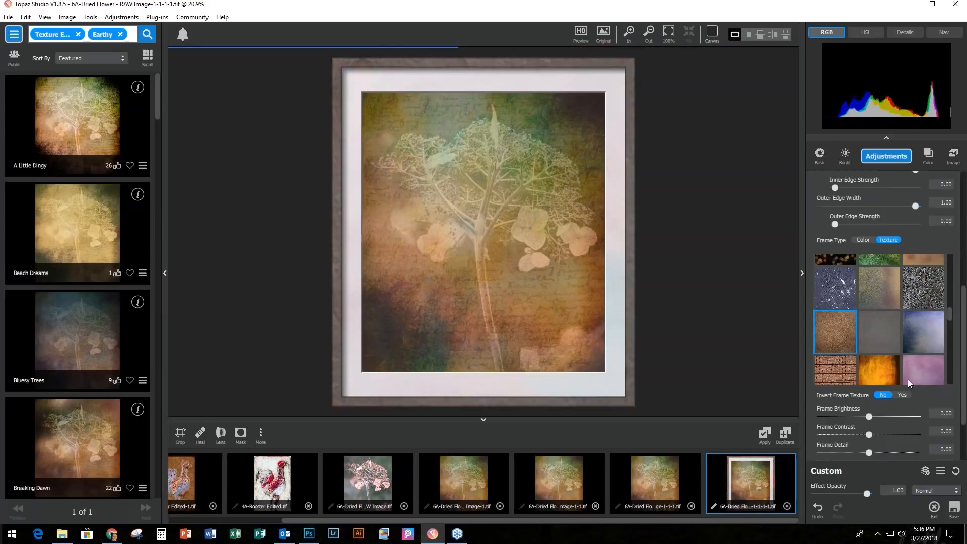
pyautogui.scroll(-1, 902, 396)
pyautogui.scroll(-3, 966, 331)
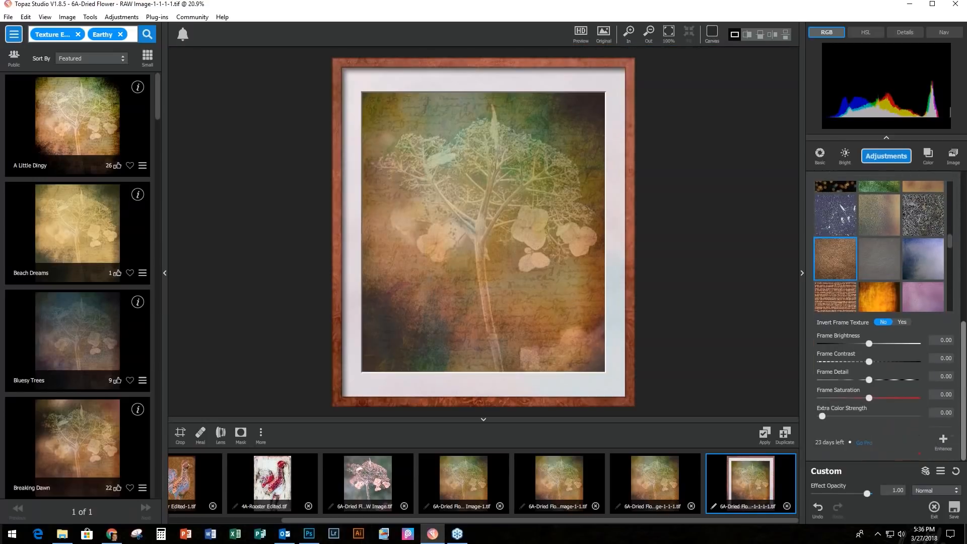
pyautogui.click(868, 399)
pyautogui.moveTo(868, 398); pyautogui.dragTo(856, 396)
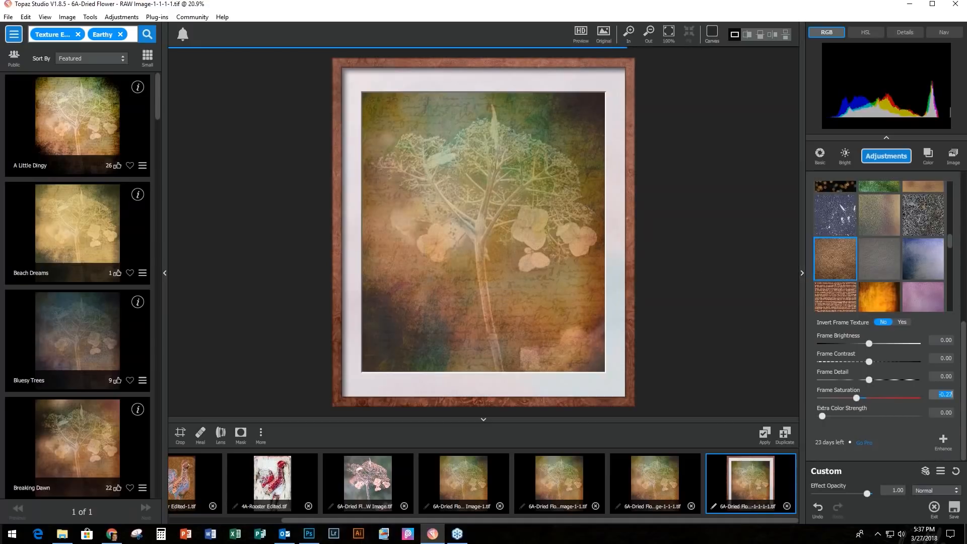
# Step: Try a mat width of 0.27, reset it to 0.00, and set the mat type to Color
pyautogui.moveTo(964, 348); pyautogui.dragTo(964, 247)
pyautogui.click(900, 242)
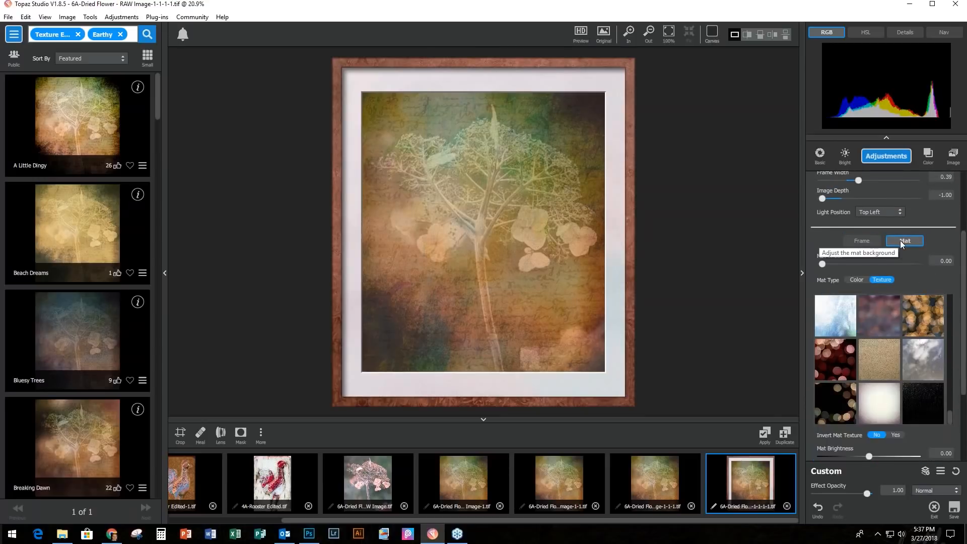
pyautogui.moveTo(821, 264); pyautogui.dragTo(847, 267)
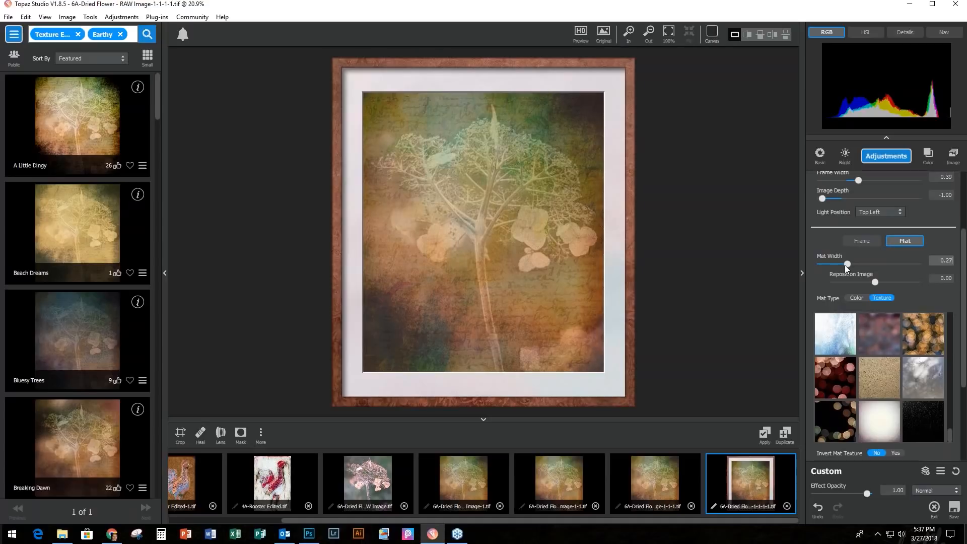
pyautogui.doubleClick(846, 265)
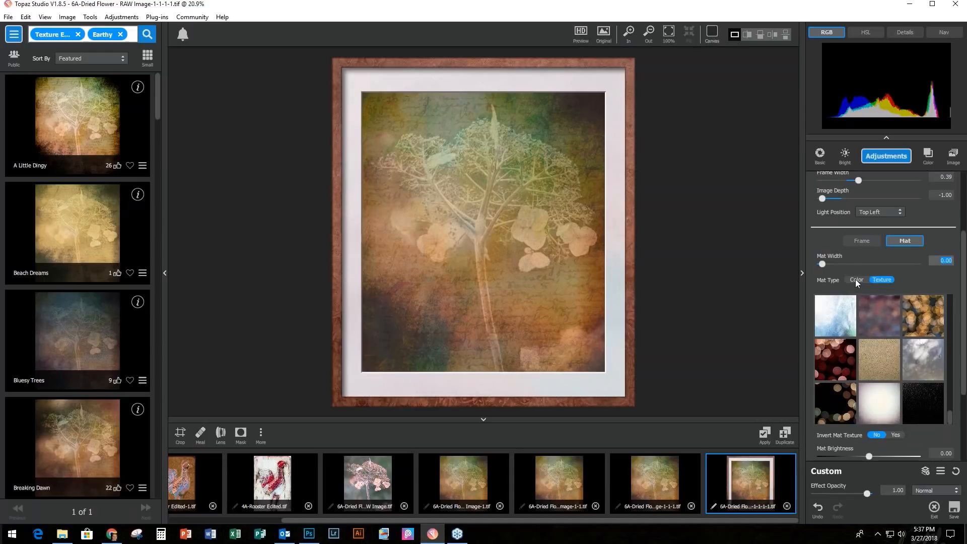
pyautogui.click(856, 279)
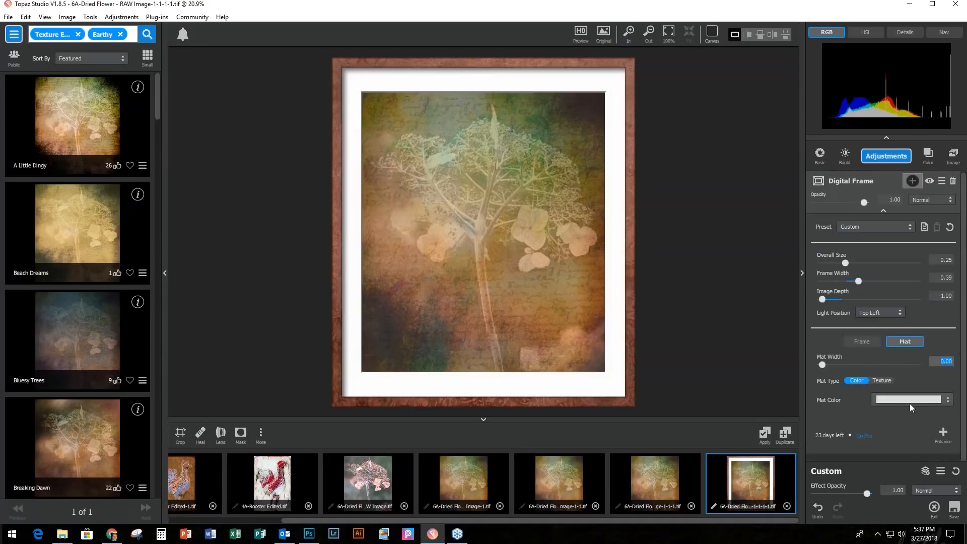
# Step: Sample the mat color from a tan petal in the image and brighten it to #eeb281
pyautogui.click(909, 401)
pyautogui.moveTo(529, 162); pyautogui.dragTo(724, 240)
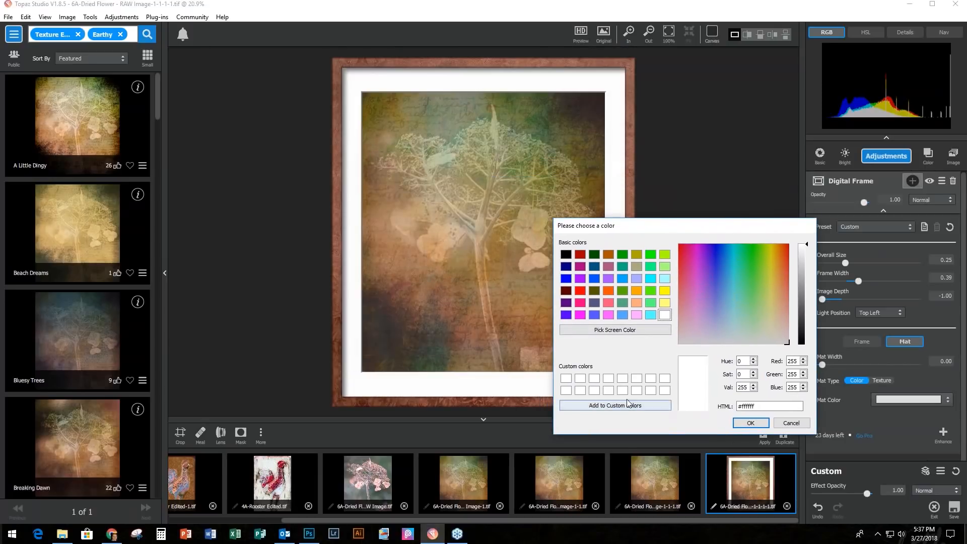
pyautogui.click(610, 331)
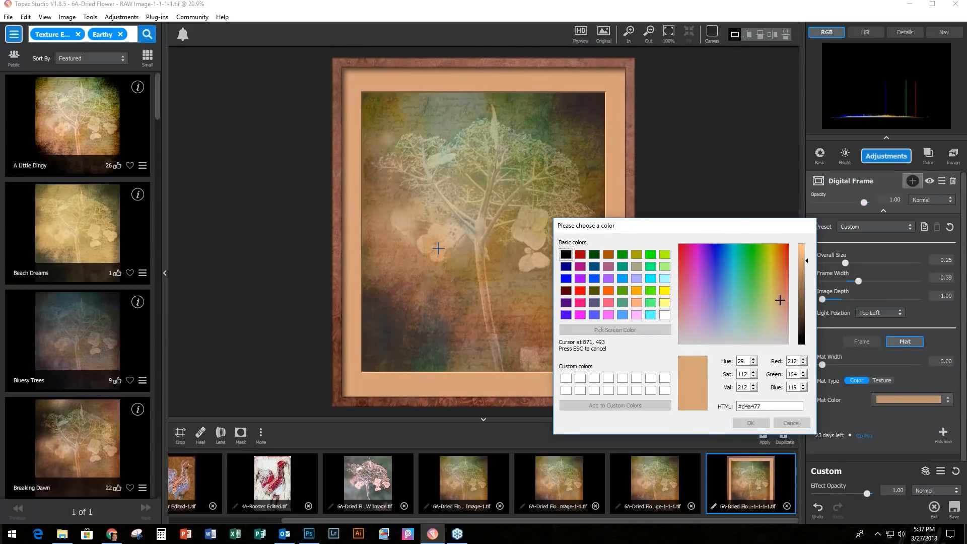
pyautogui.click(442, 251)
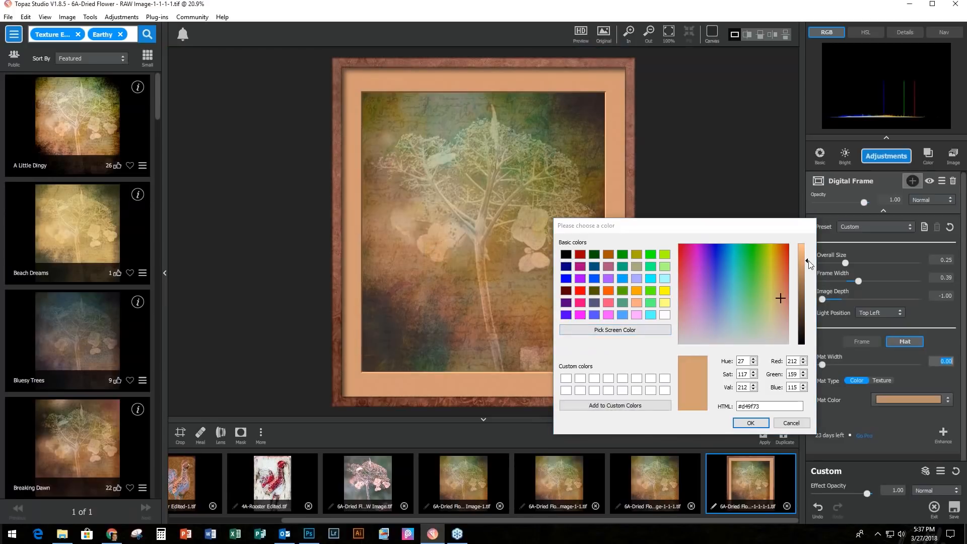
pyautogui.moveTo(806, 260); pyautogui.dragTo(805, 253)
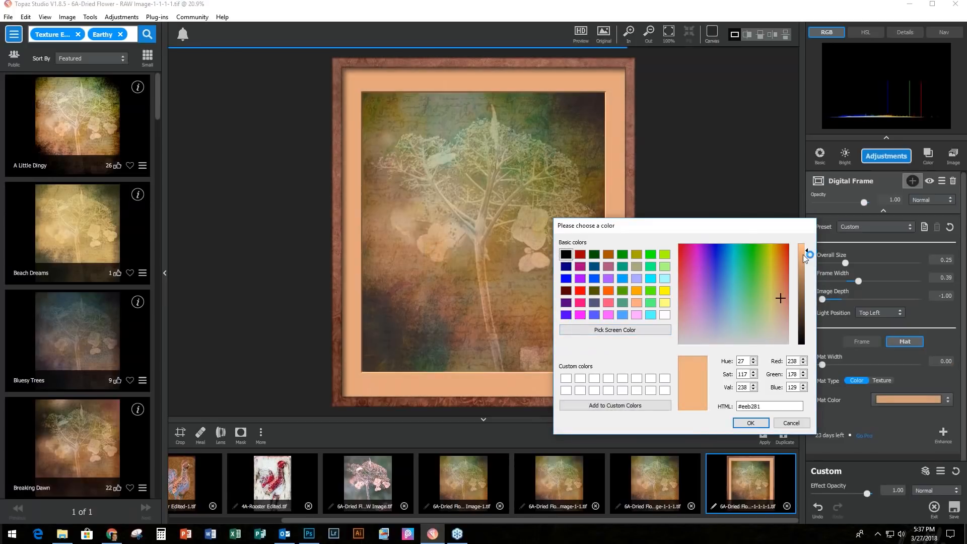
# Step: Set the mat color to #eadbc3 and apply the frame to a new image
pyautogui.moveTo(771, 406); pyautogui.dragTo(746, 406)
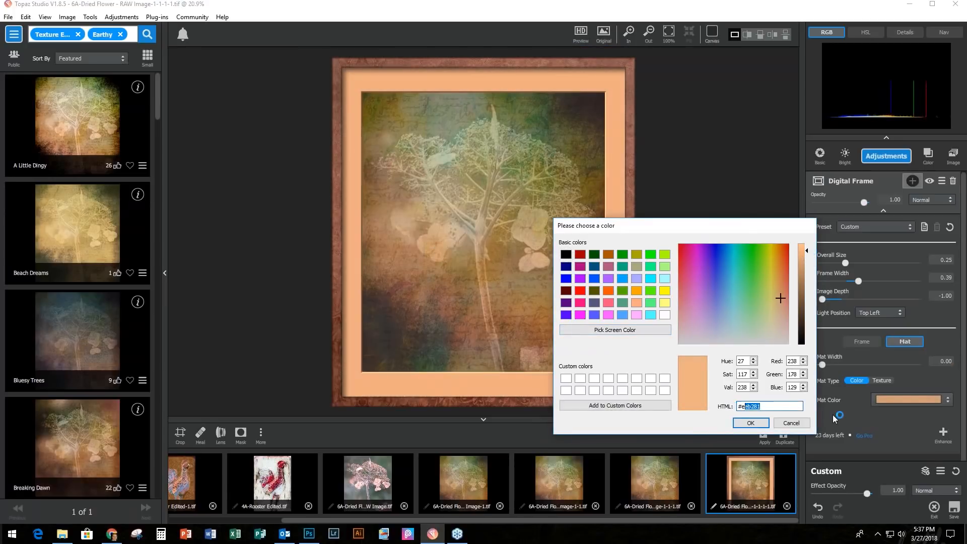
pyautogui.press('BackSpace')
pyautogui.write('adbc3')
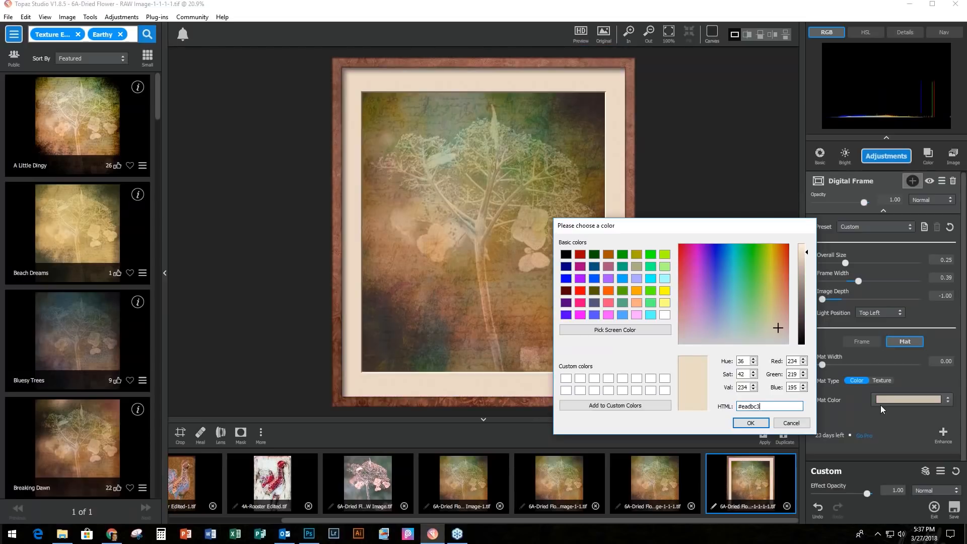
pyautogui.click(740, 422)
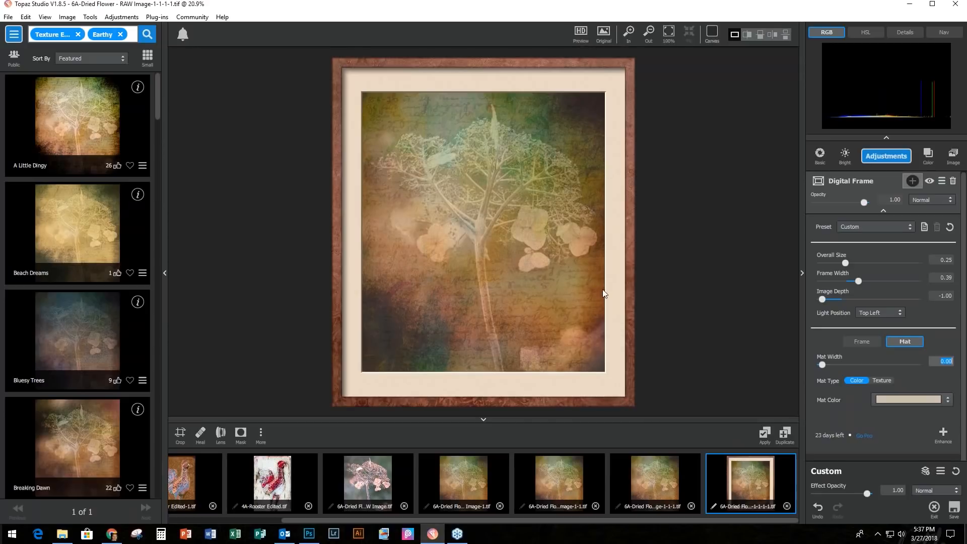
pyautogui.click(762, 437)
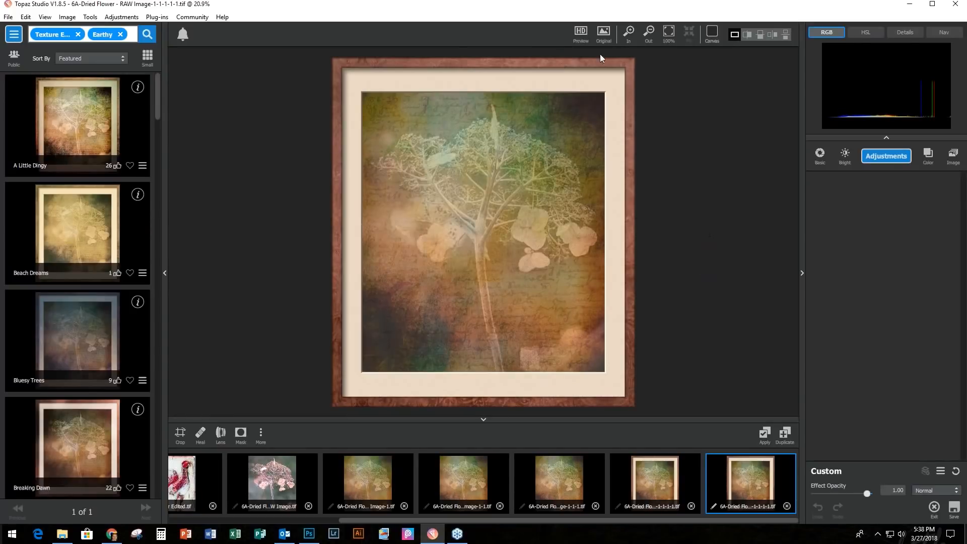
# Step: Close all images without saving them and open 7A-Pitcher Washboard & Blue Flowers-Edit.tif
pyautogui.click(8, 17)
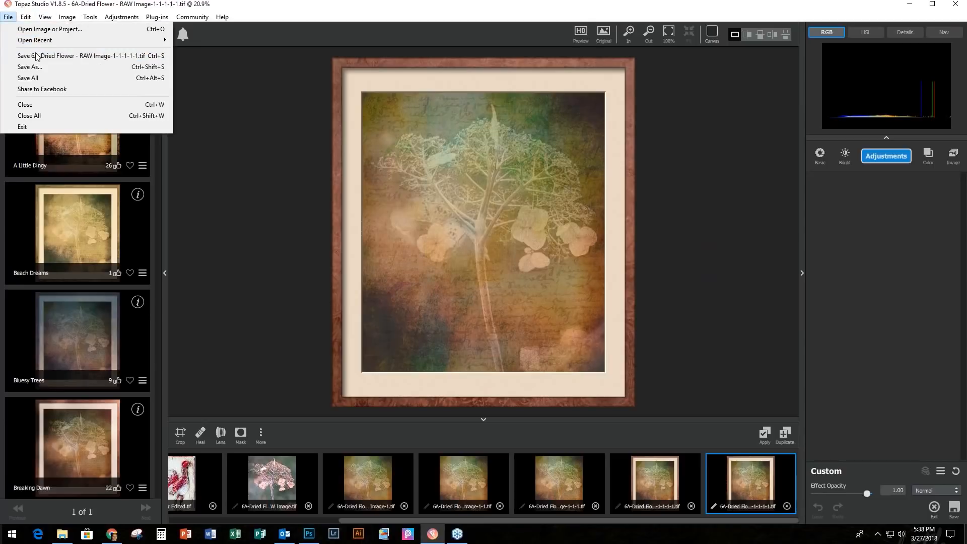
pyautogui.click(30, 116)
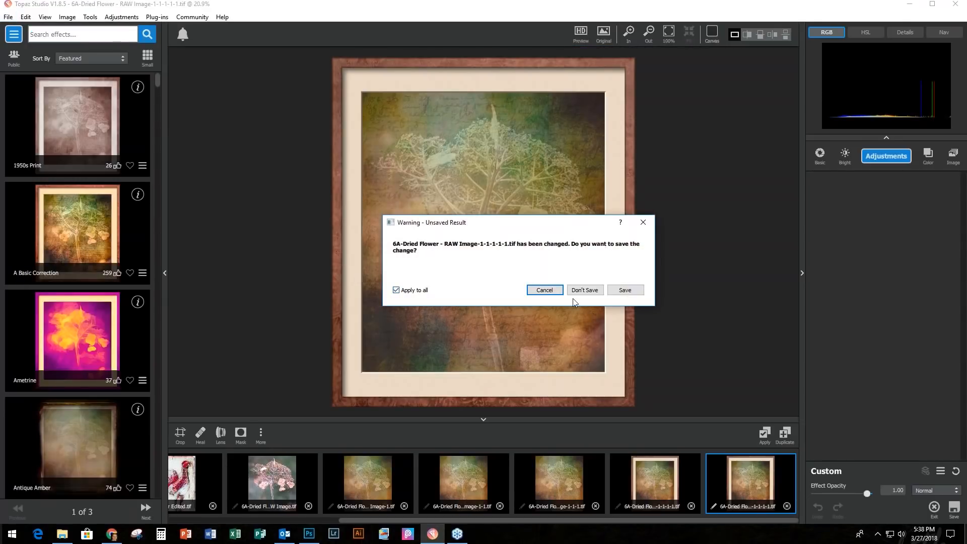
pyautogui.click(584, 290)
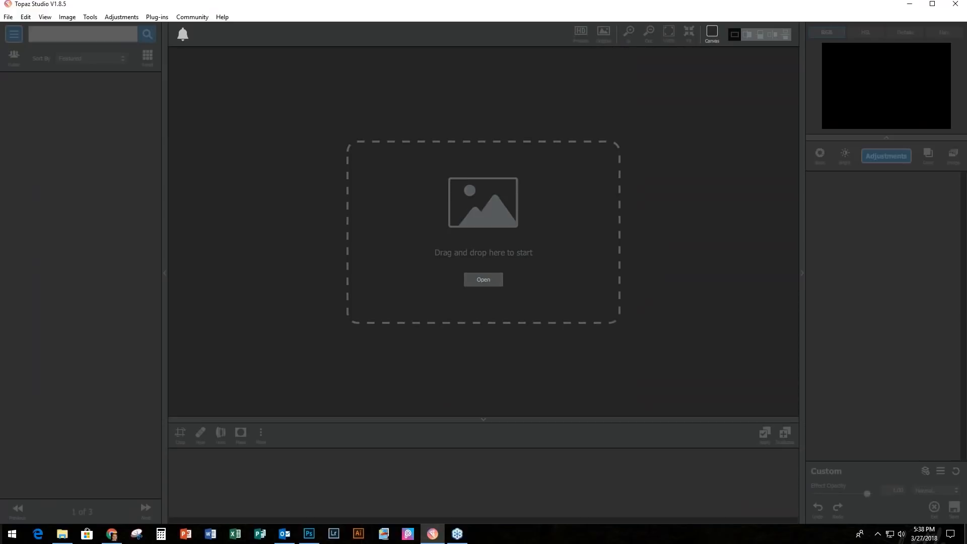
pyautogui.moveTo(966, 353); pyautogui.dragTo(562, 286)
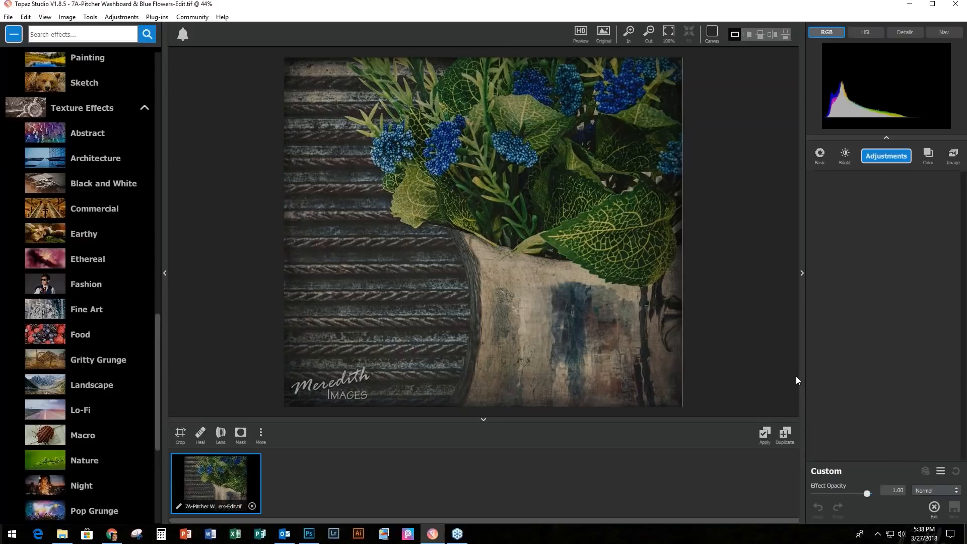
# Step: Open 7B-Pitcher Washboard - Double Mat.tif to view the double-mat example, and close it again
pyautogui.moveTo(966, 322); pyautogui.dragTo(468, 241)
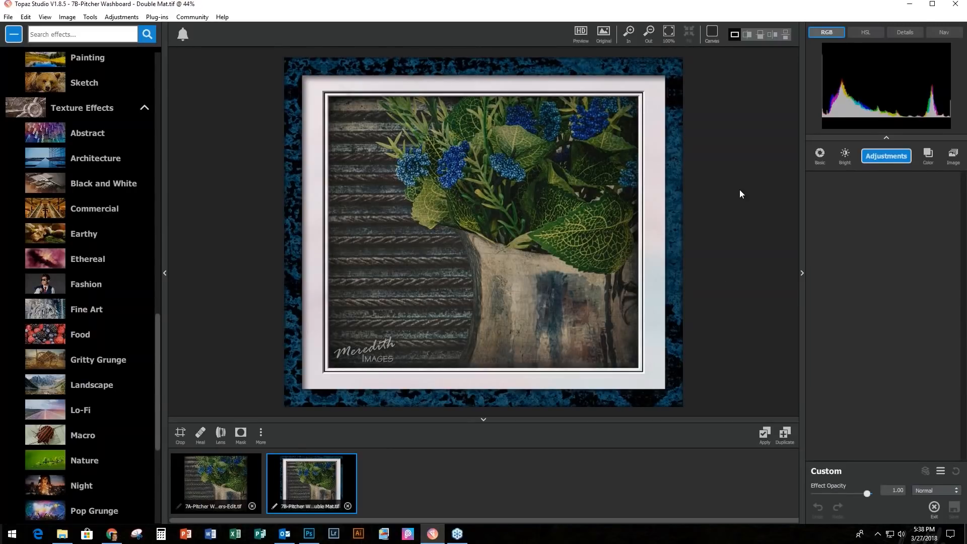
pyautogui.click(347, 507)
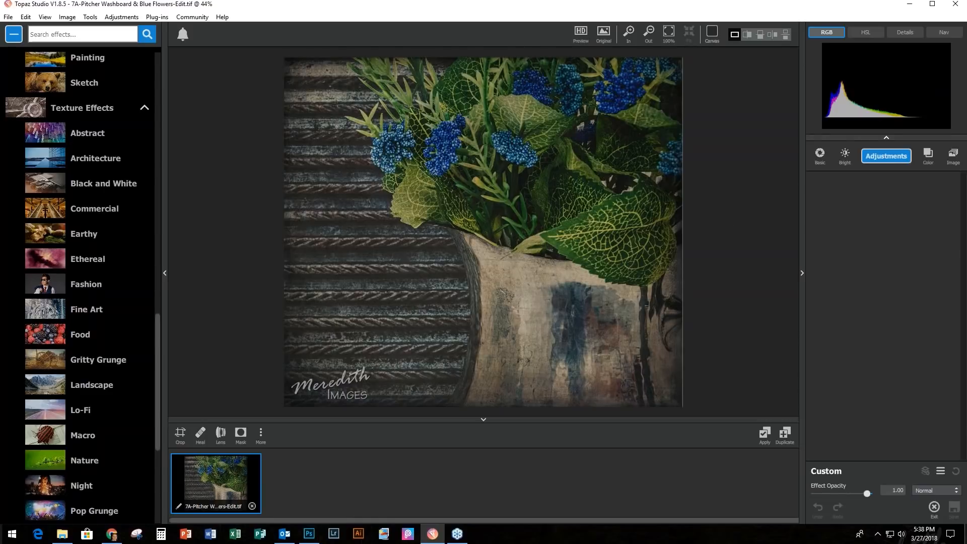
# Step: Add a Digital Frame adjustment to the pitcher and blue flowers image
pyautogui.click(888, 156)
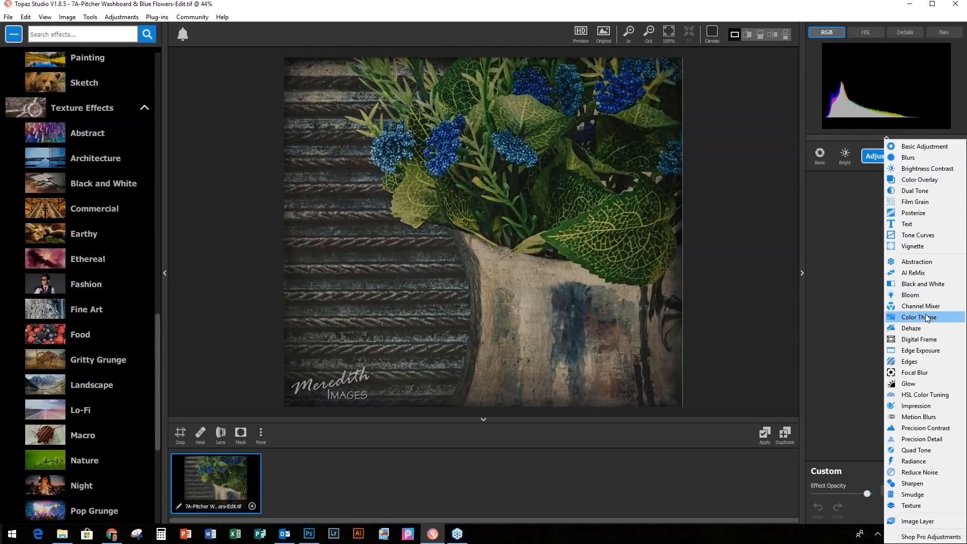
pyautogui.click(917, 339)
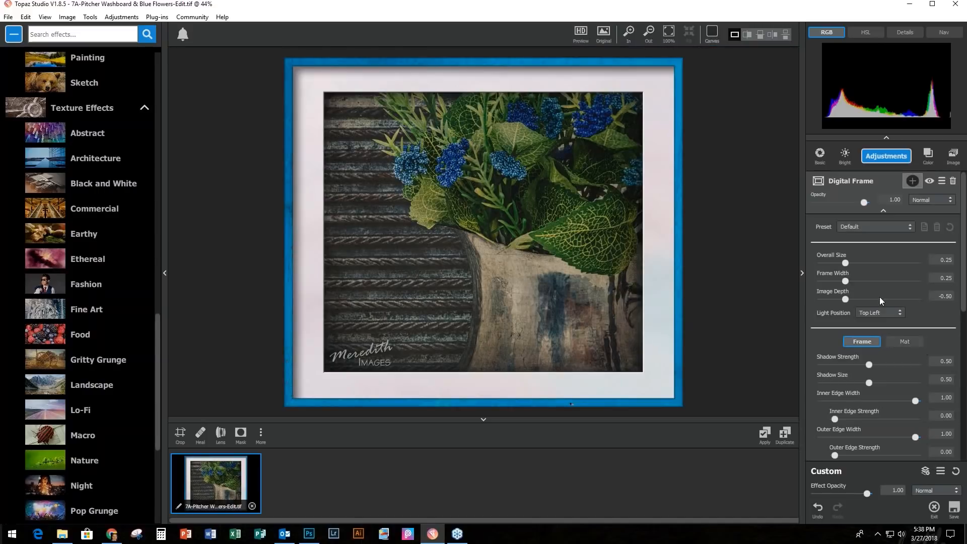
# Step: Set the digital frame's overall size to 0.03 and frame width to 0.20, keeping the image depth at its default -0.50
pyautogui.click(846, 265)
pyautogui.moveTo(846, 265); pyautogui.dragTo(825, 260)
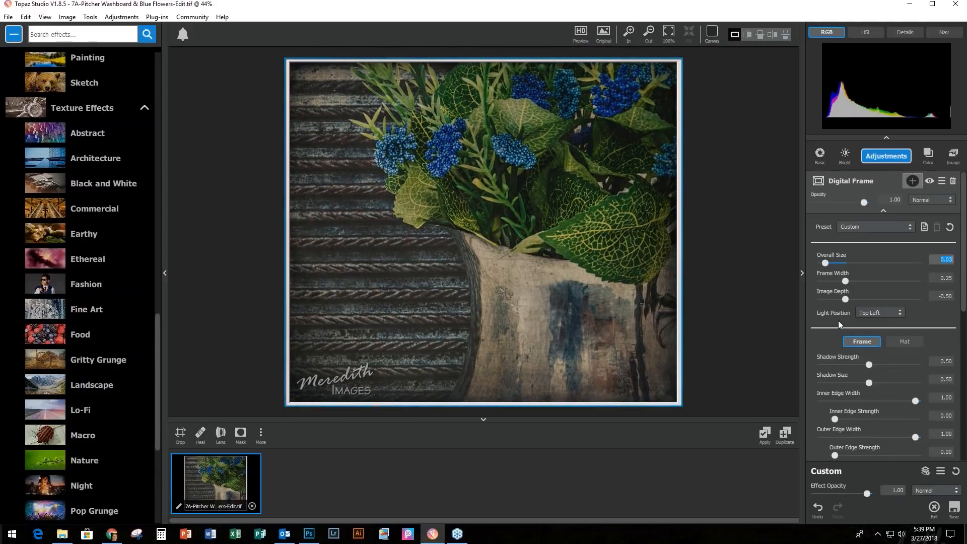
pyautogui.moveTo(846, 283); pyautogui.dragTo(841, 283)
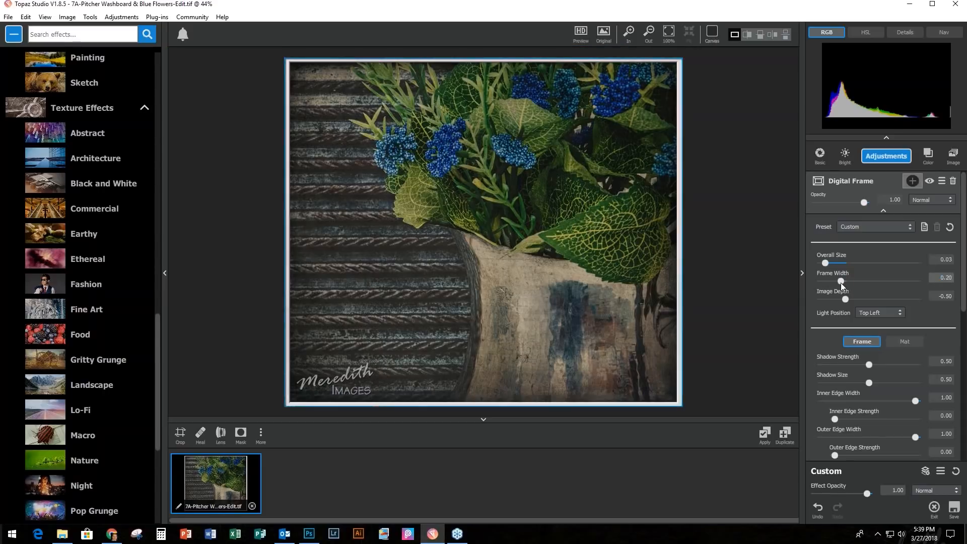
pyautogui.moveTo(844, 299); pyautogui.dragTo(835, 299)
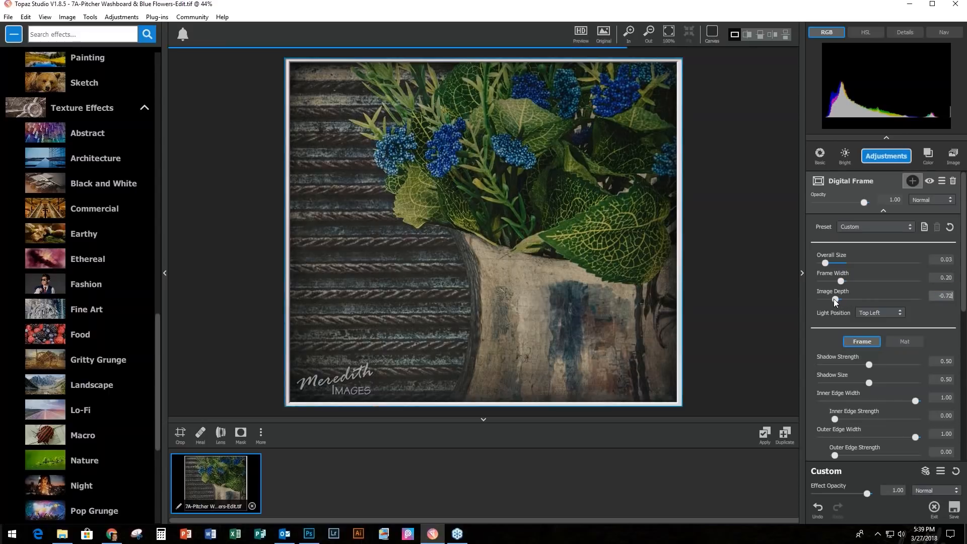
pyautogui.doubleClick(834, 300)
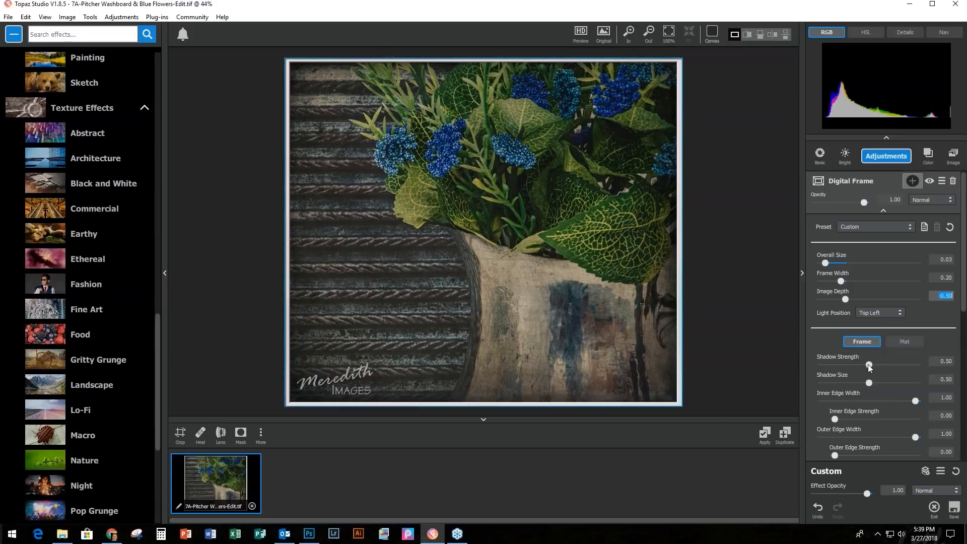
# Step: Set the frame's shadow strength and inner and outer edge widths to 0.00, switch its type to Color, and apply it to a new image
pyautogui.moveTo(870, 367); pyautogui.dragTo(816, 365)
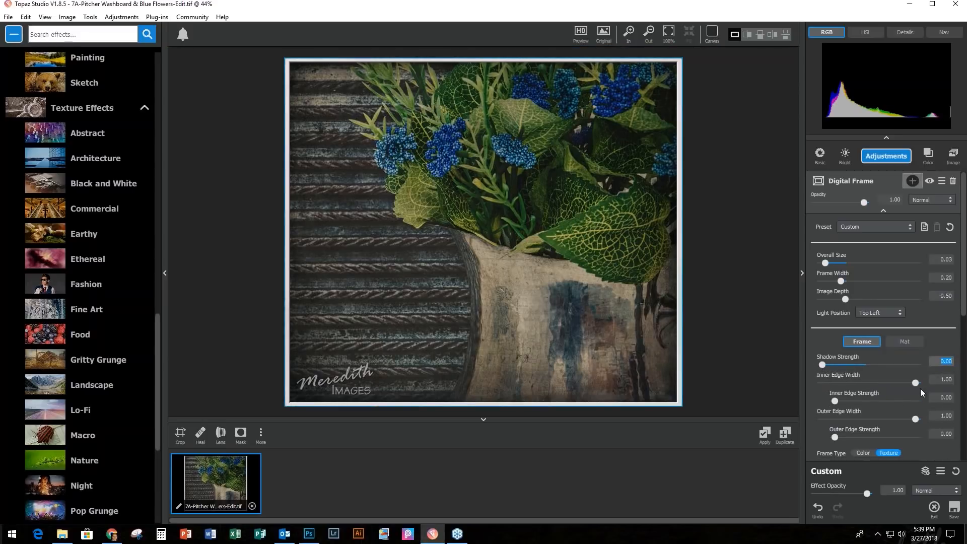
pyautogui.moveTo(916, 386); pyautogui.dragTo(814, 380)
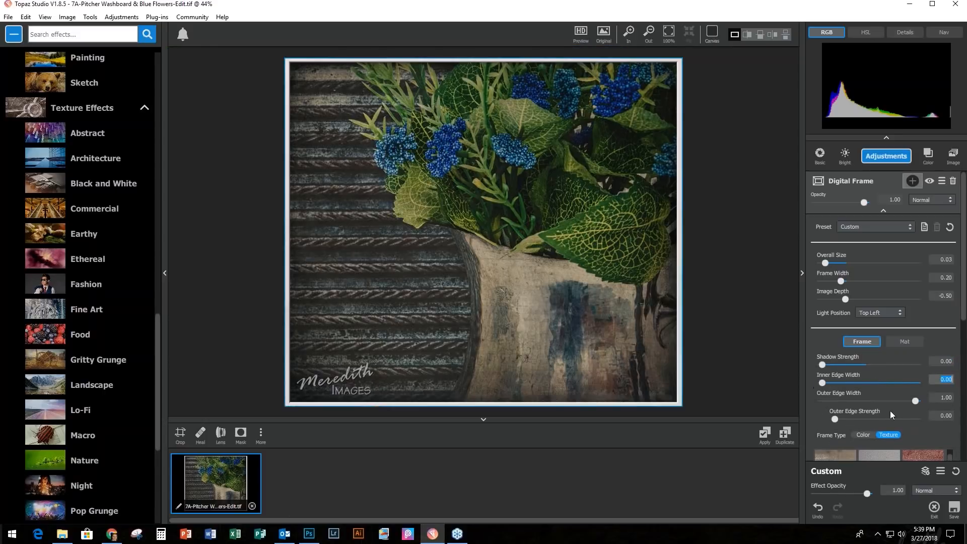
pyautogui.moveTo(917, 400); pyautogui.dragTo(818, 398)
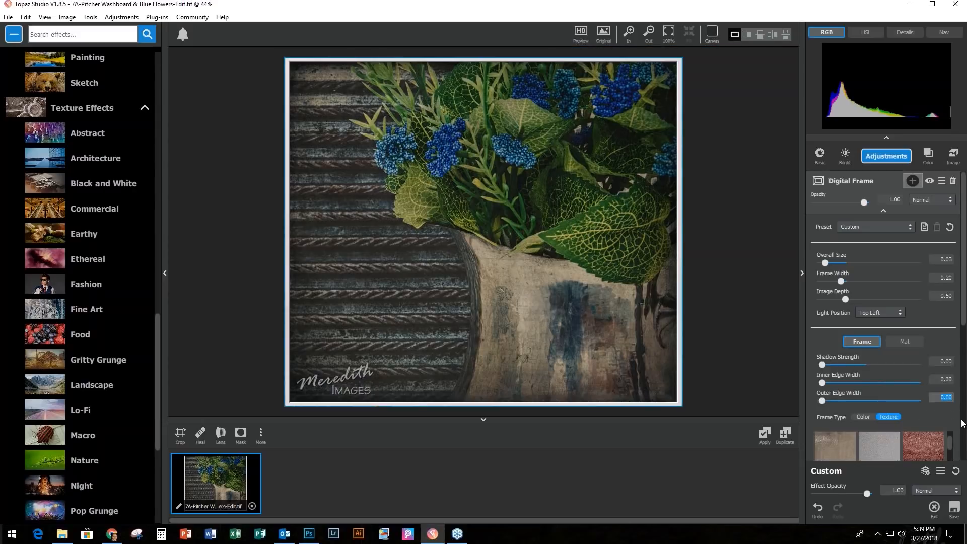
pyautogui.click(864, 416)
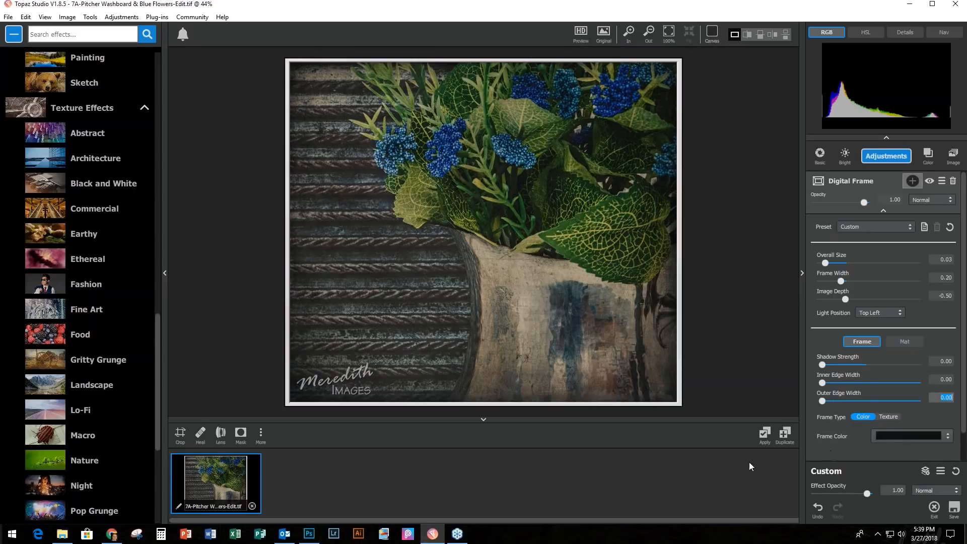
pyautogui.click(764, 435)
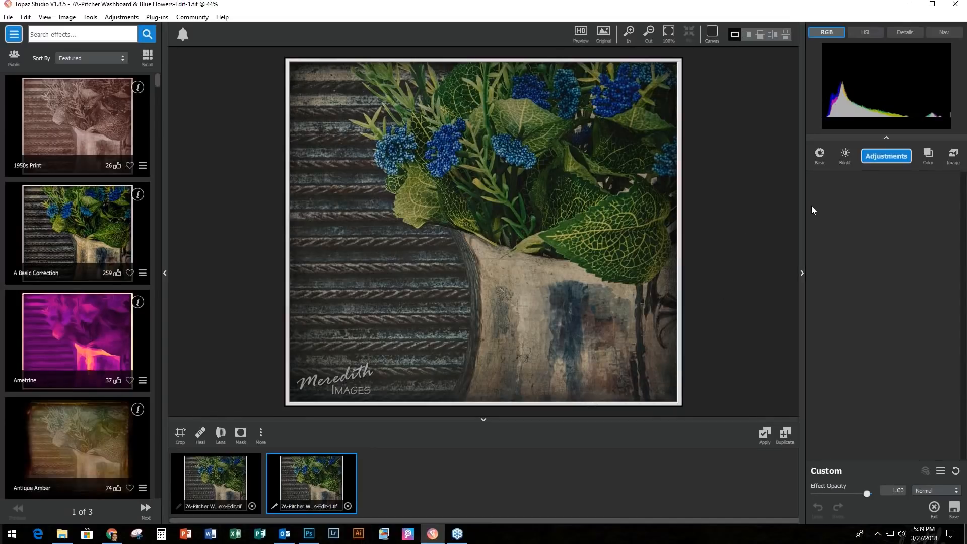
# Step: Add a second Digital Frame adjustment with a frame width of 0.49 and an image depth of -1.00
pyautogui.click(883, 160)
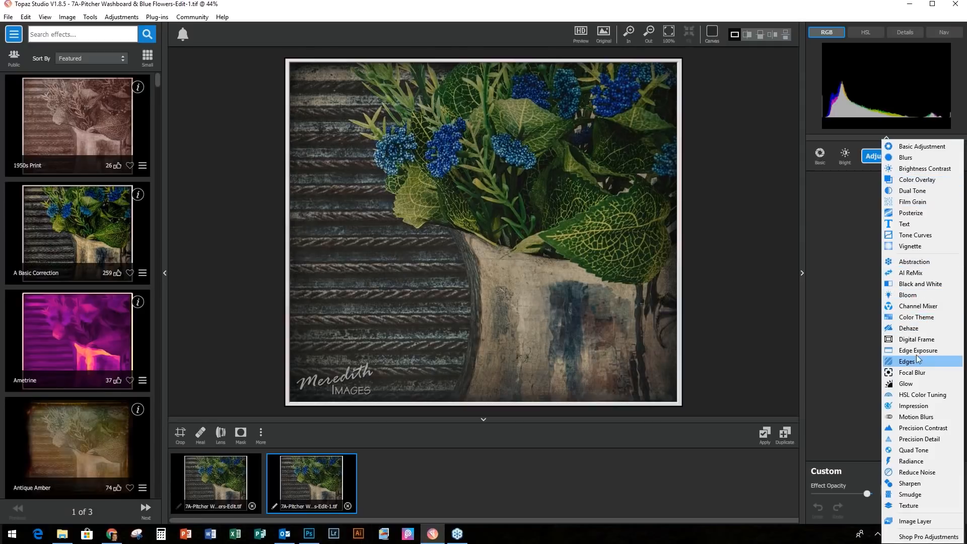
pyautogui.click(922, 341)
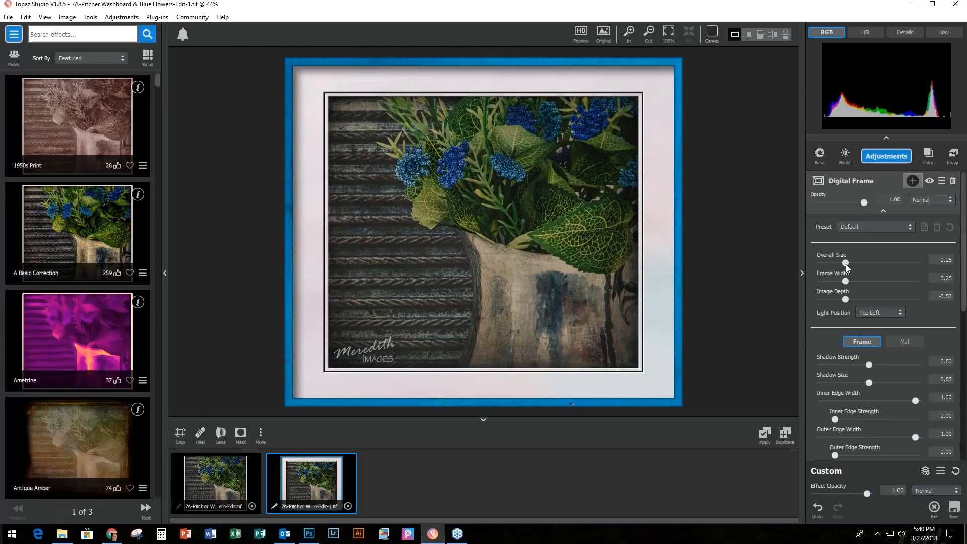
pyautogui.click(847, 281)
pyautogui.moveTo(849, 281); pyautogui.dragTo(818, 299)
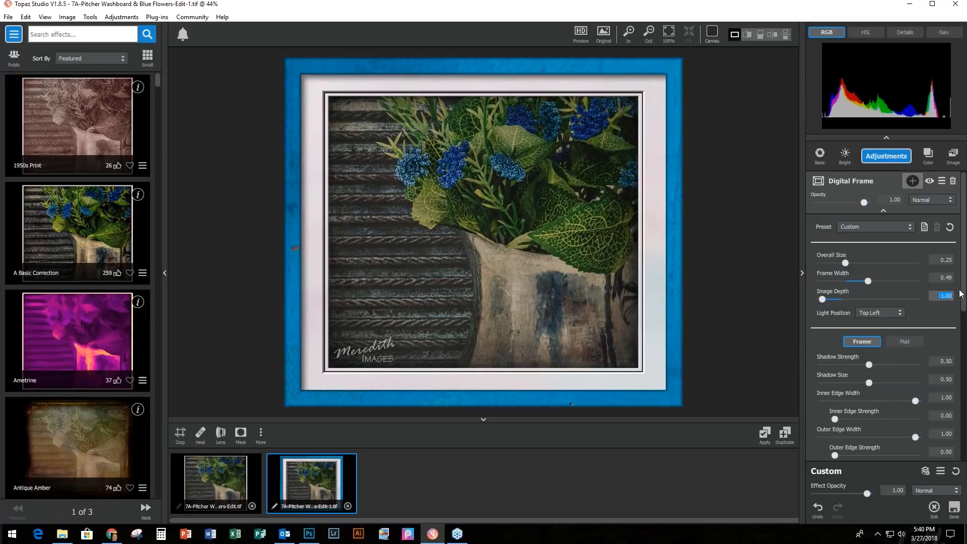
# Step: Browse the frame textures and choose the dark blue texture with white speckles for the outer frame
pyautogui.moveTo(962, 293); pyautogui.dragTo(959, 366)
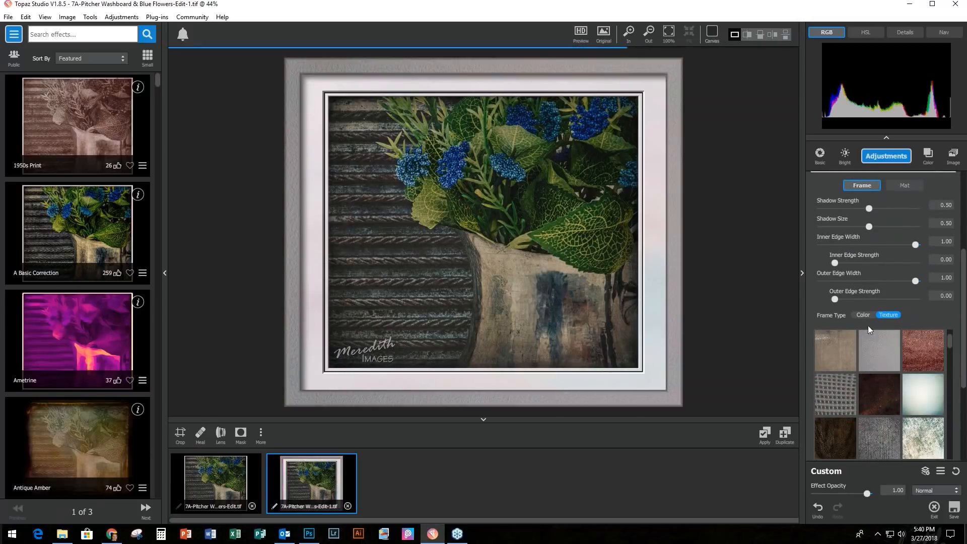
pyautogui.moveTo(951, 346); pyautogui.dragTo(957, 397)
pyautogui.scroll(2, 926, 414)
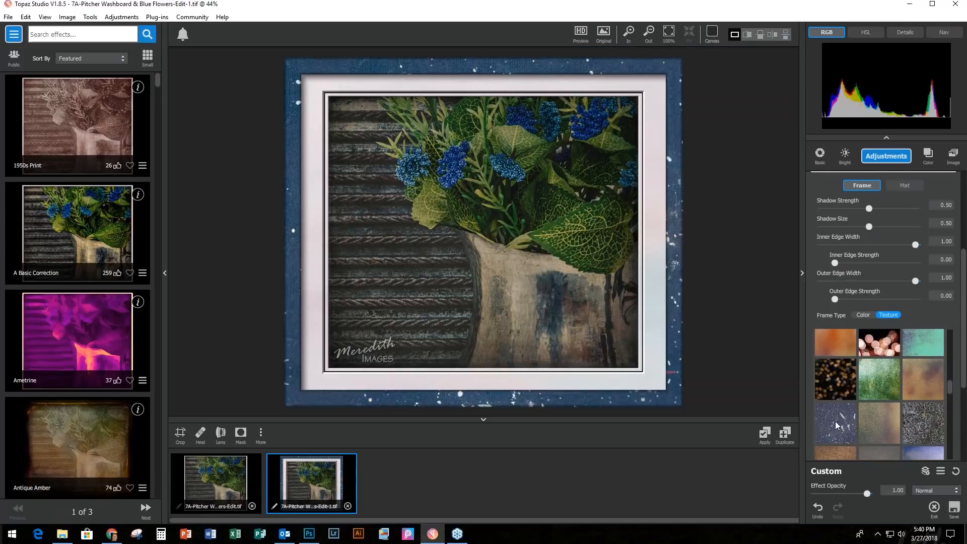
pyautogui.click(834, 426)
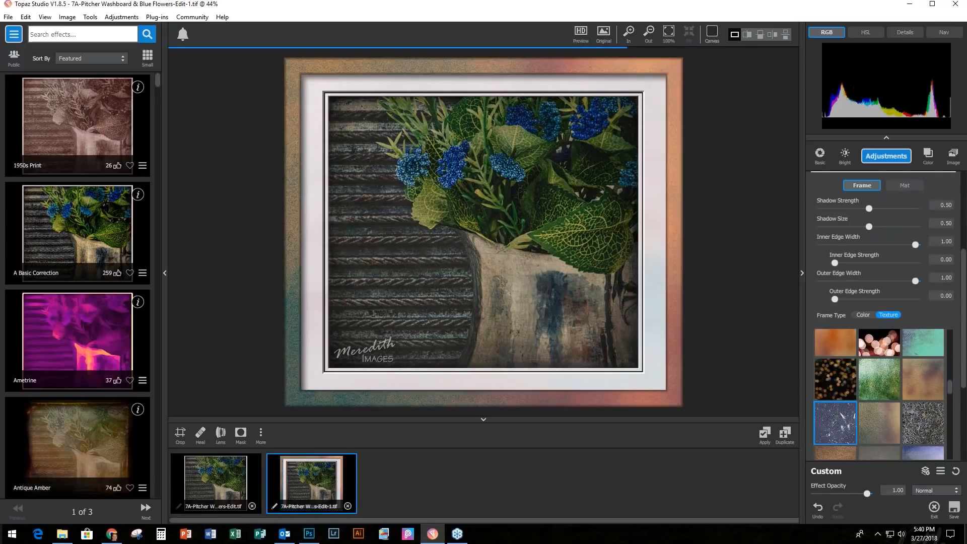
# Step: Set frame brightness to 0.10, contrast to 0.15, detail to 0.17 and saturation to -0.21, and apply the frame to a new image
pyautogui.moveTo(965, 359); pyautogui.dragTo(965, 433)
pyautogui.click(870, 344)
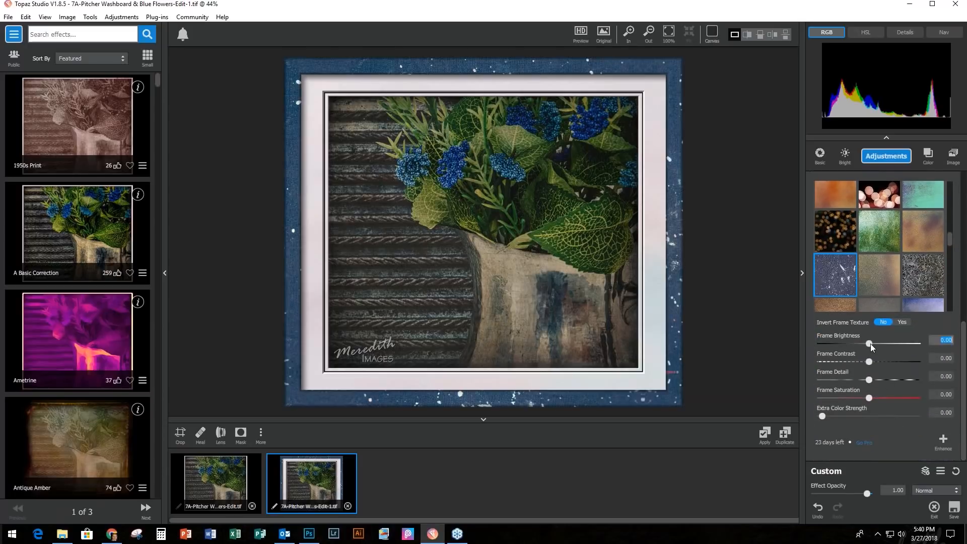
pyautogui.moveTo(872, 343); pyautogui.dragTo(883, 342)
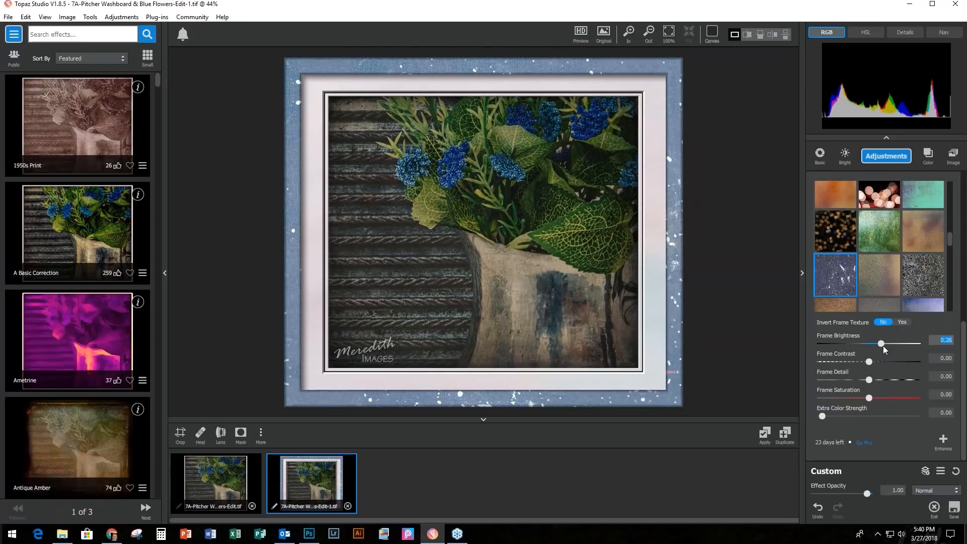
pyautogui.moveTo(878, 345); pyautogui.dragTo(875, 346)
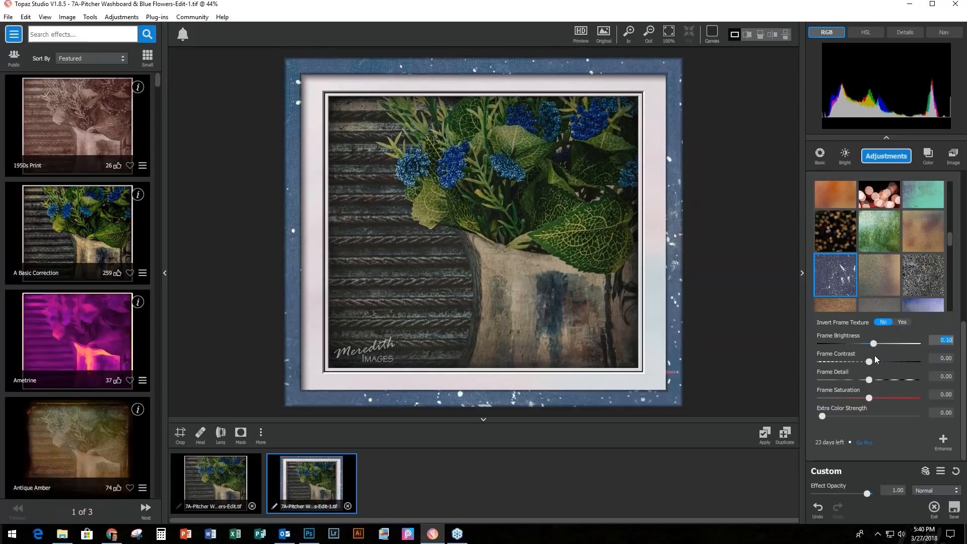
pyautogui.click(868, 361)
pyautogui.moveTo(873, 360); pyautogui.dragTo(878, 380)
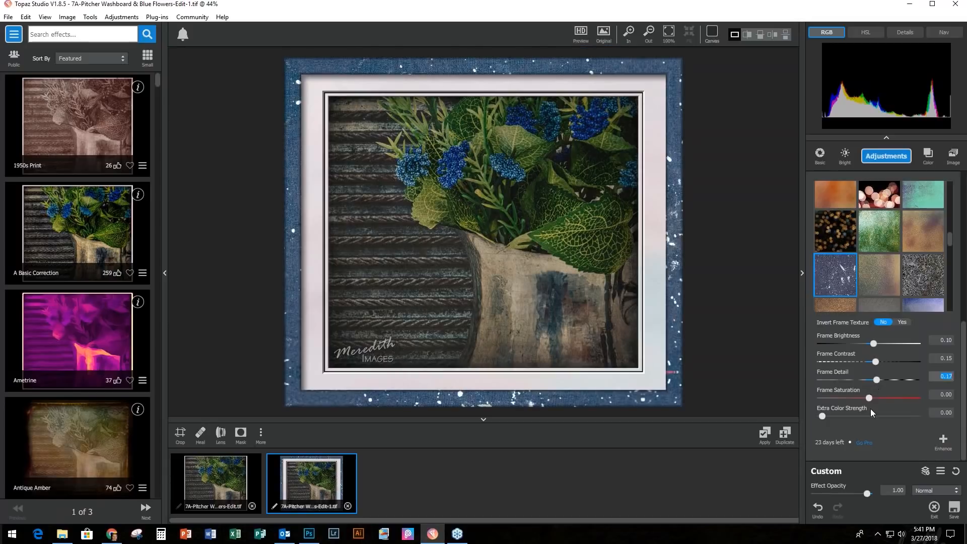
pyautogui.moveTo(868, 399); pyautogui.dragTo(858, 401)
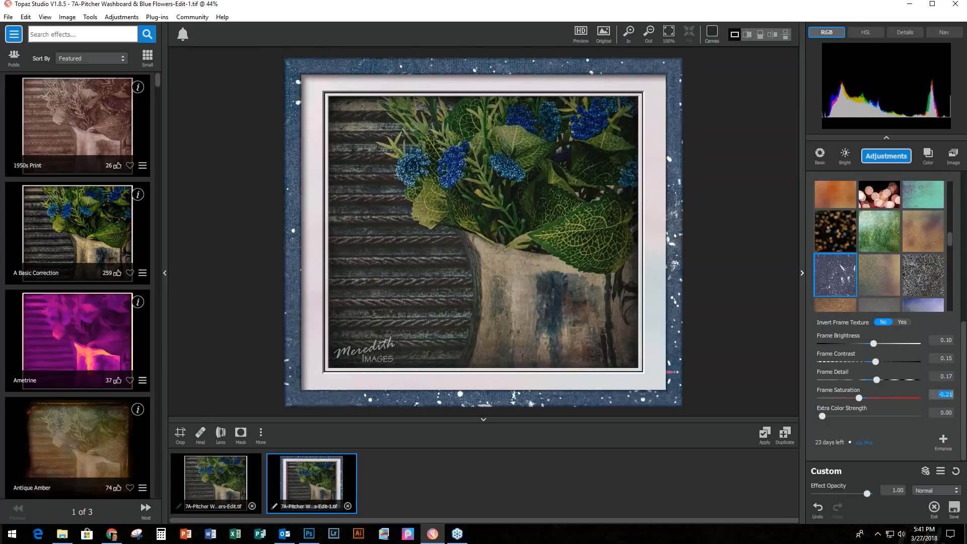
pyautogui.click(764, 435)
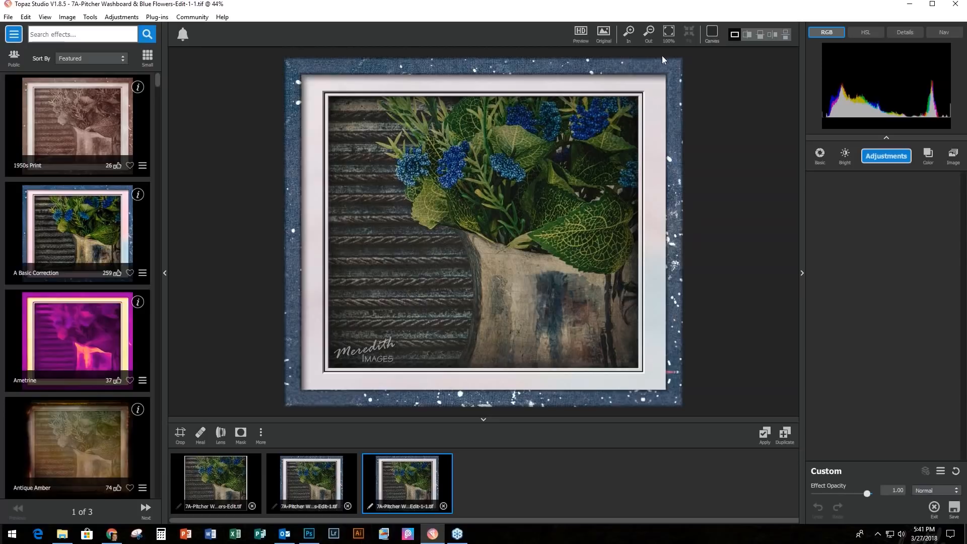
# Step: Close all the pitcher images without saving any of their changes
pyautogui.moveTo(663, 56)
pyautogui.click(8, 16)
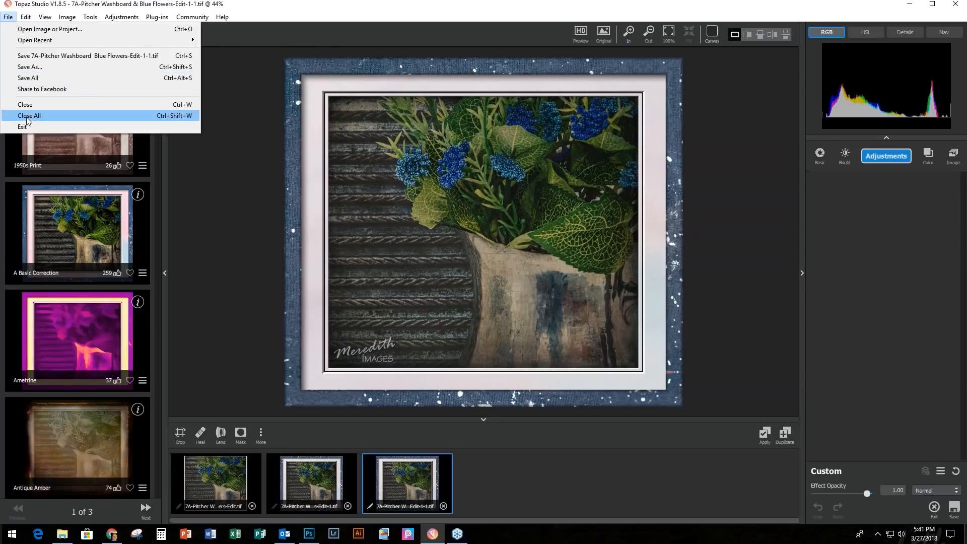
pyautogui.click(28, 117)
pyautogui.click(397, 292)
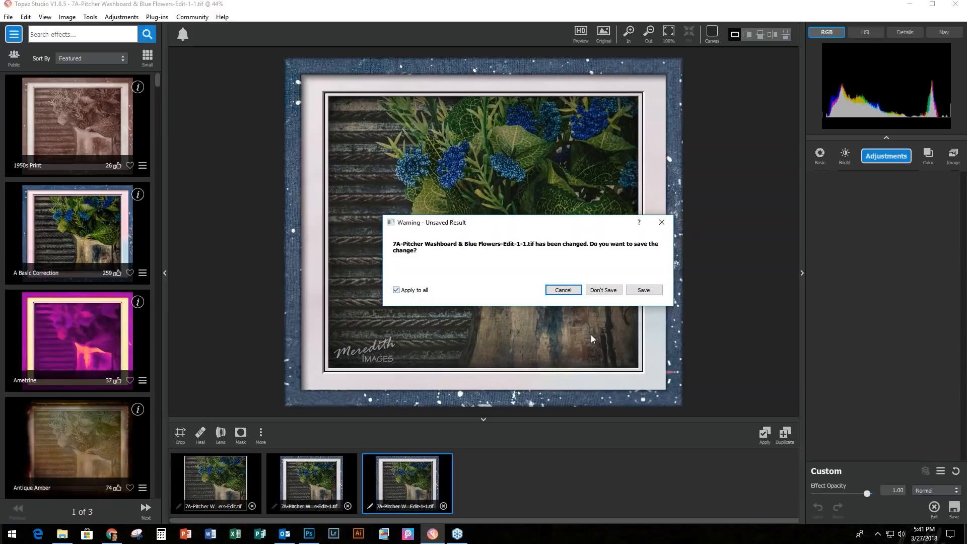
pyautogui.click(596, 291)
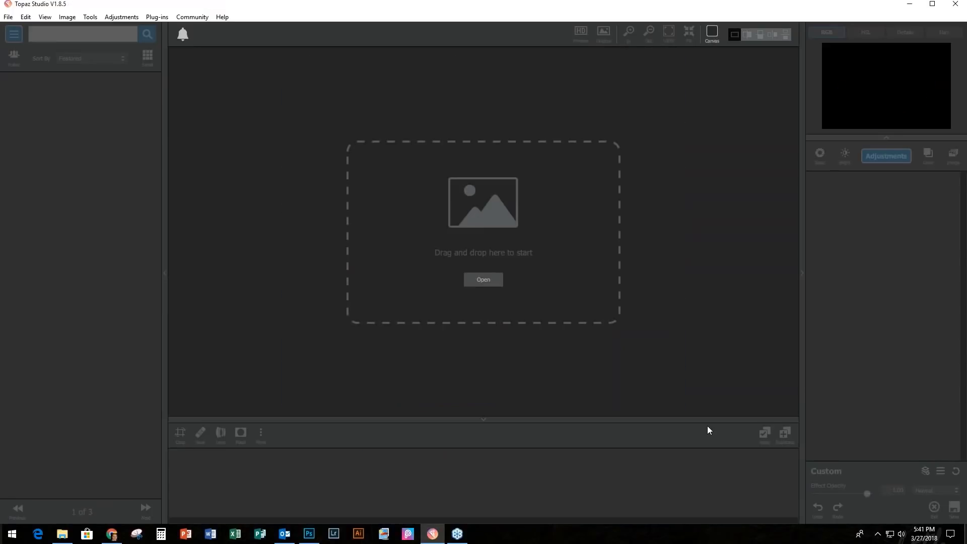
# Step: Open 5C - w-ReMix + Border + Texture - Done-Edit.tif and the matching project file 5C - w-ReMix + Border + Texture - Done.tsp
pyautogui.hotkey('alt', 'Tab')
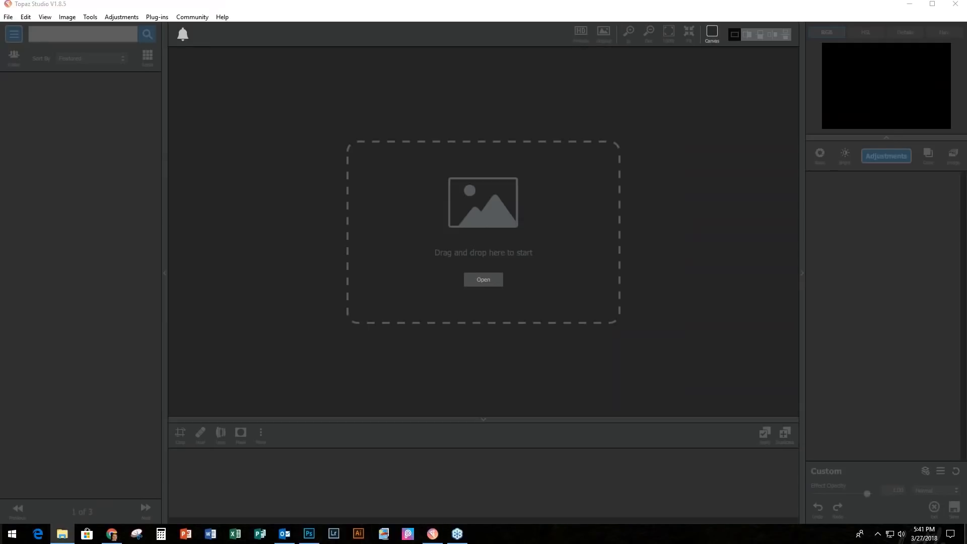
pyautogui.moveTo(966, 302); pyautogui.dragTo(604, 269)
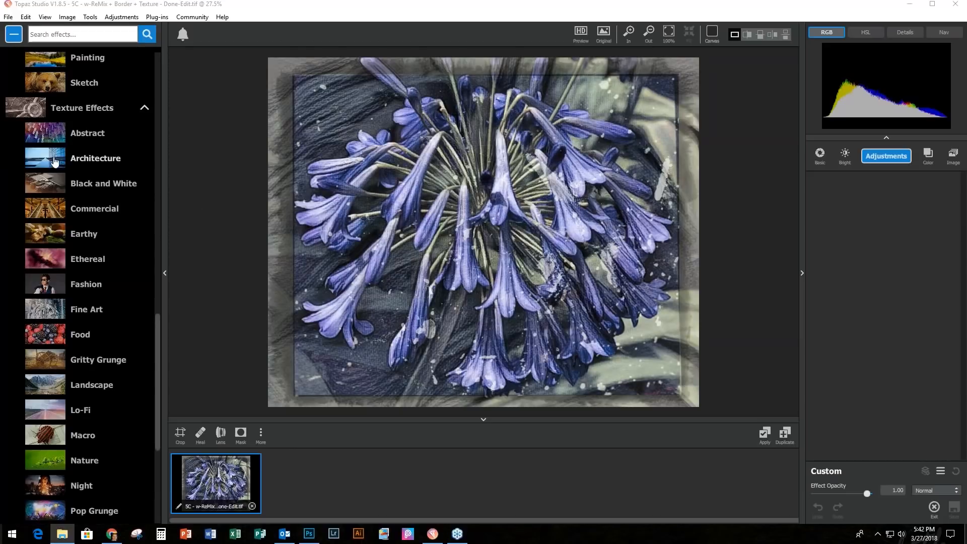
pyautogui.click(7, 18)
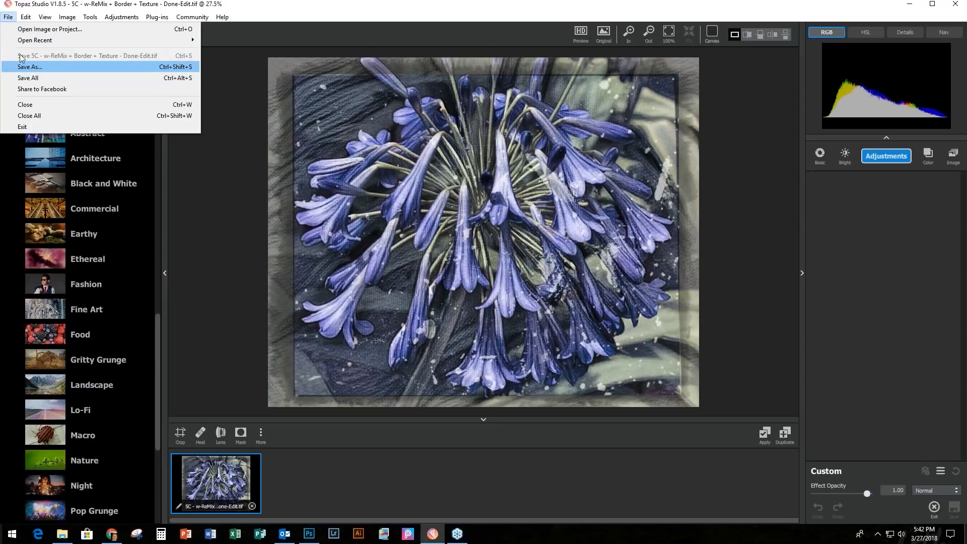
pyautogui.click(21, 33)
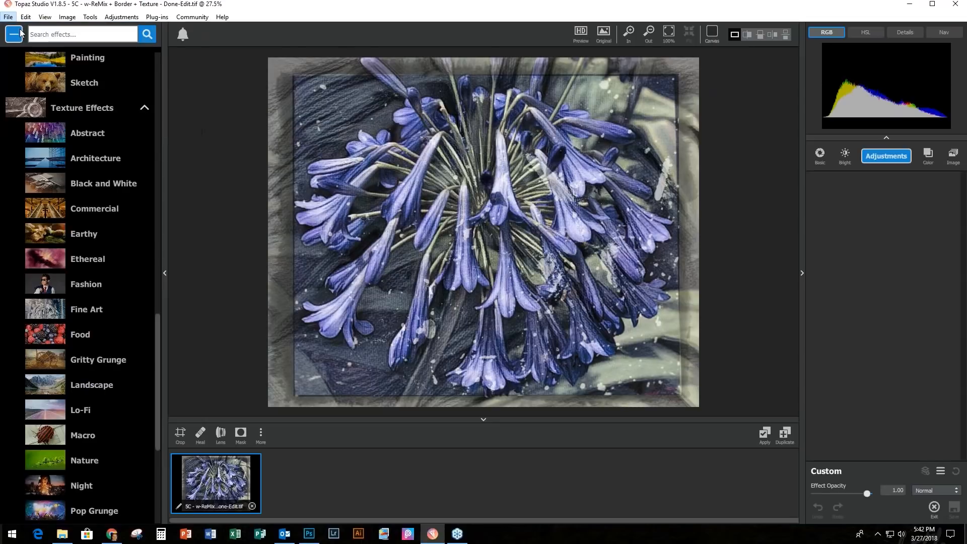
pyautogui.scroll(-10, 479, 205)
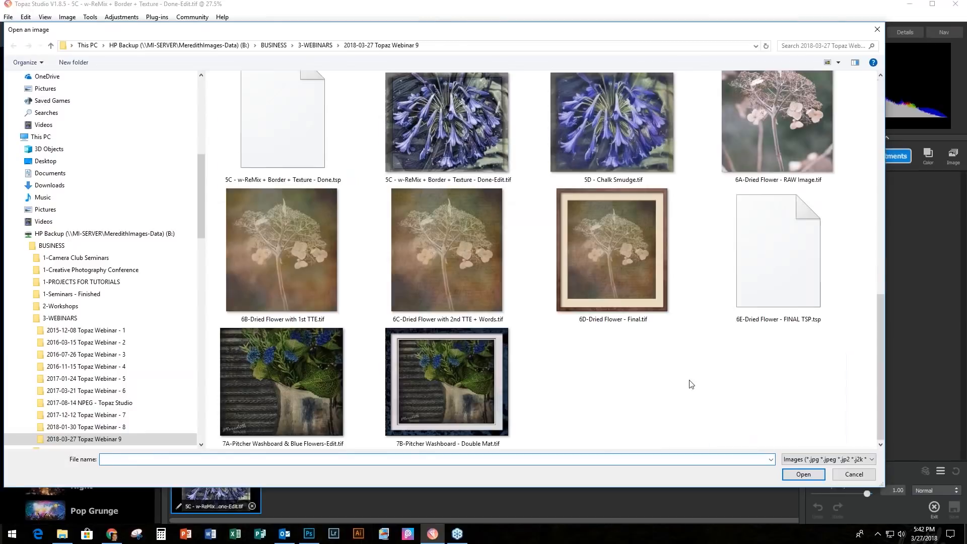
pyautogui.doubleClick(270, 135)
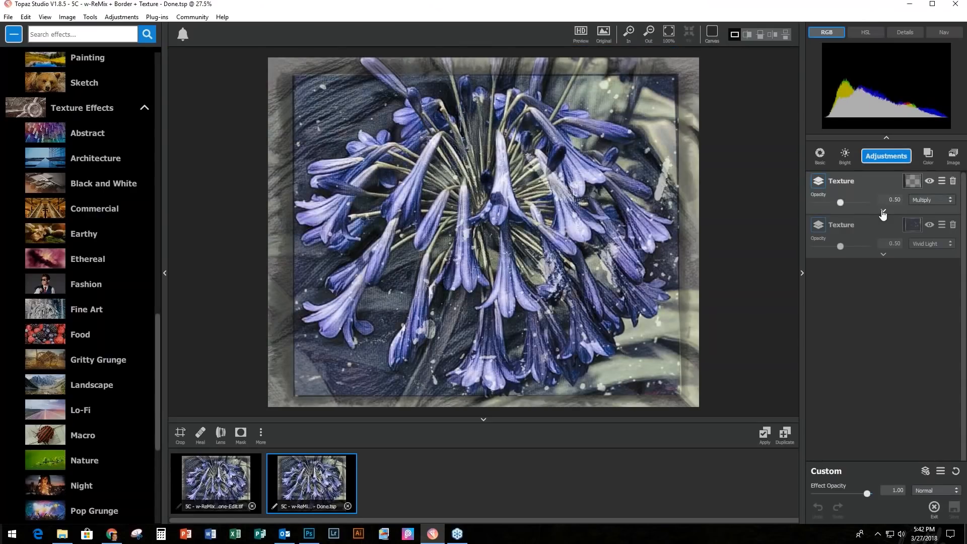
# Step: Hide the Vivid Light texture, toggle the Multiply border texture off and on, and examine the border texture's settings
pyautogui.click(932, 227)
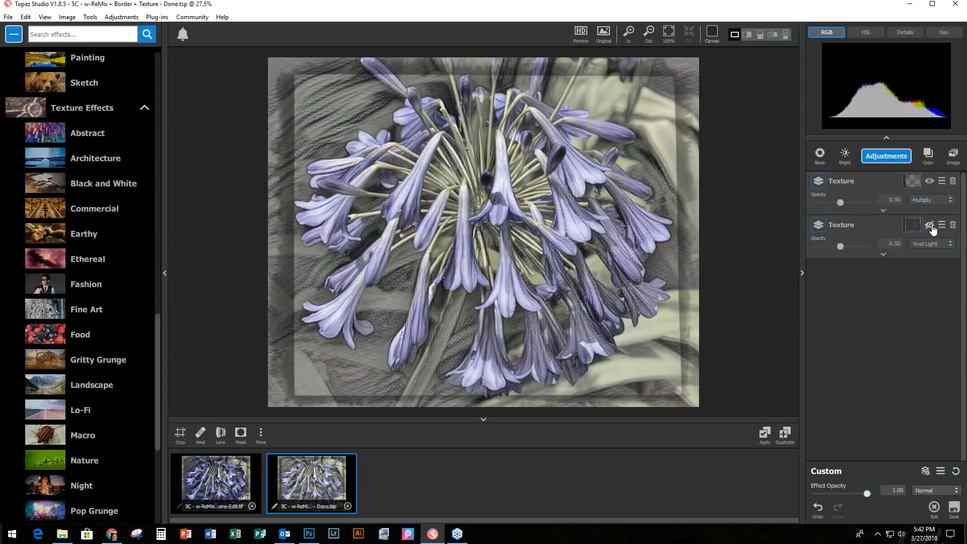
pyautogui.click(930, 183)
pyautogui.click(930, 183)
pyautogui.click(884, 212)
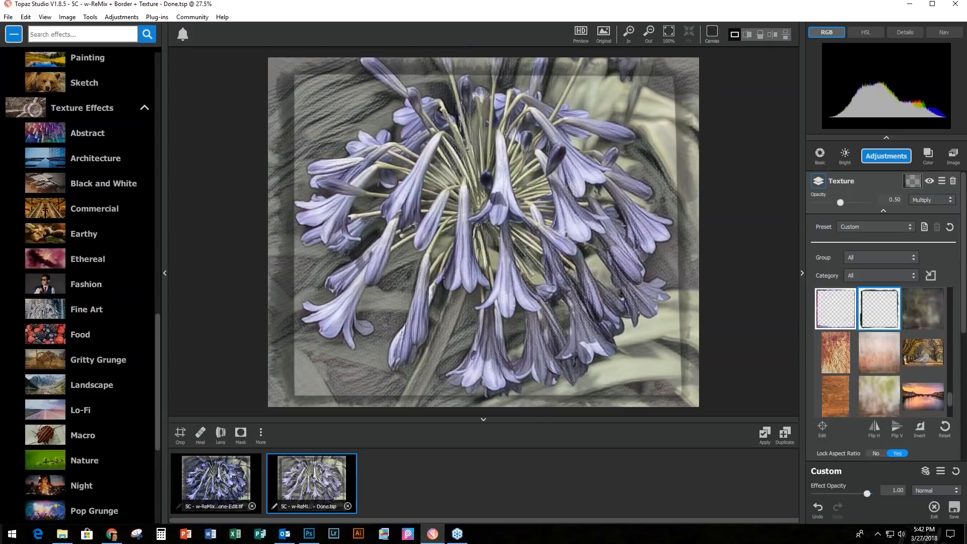
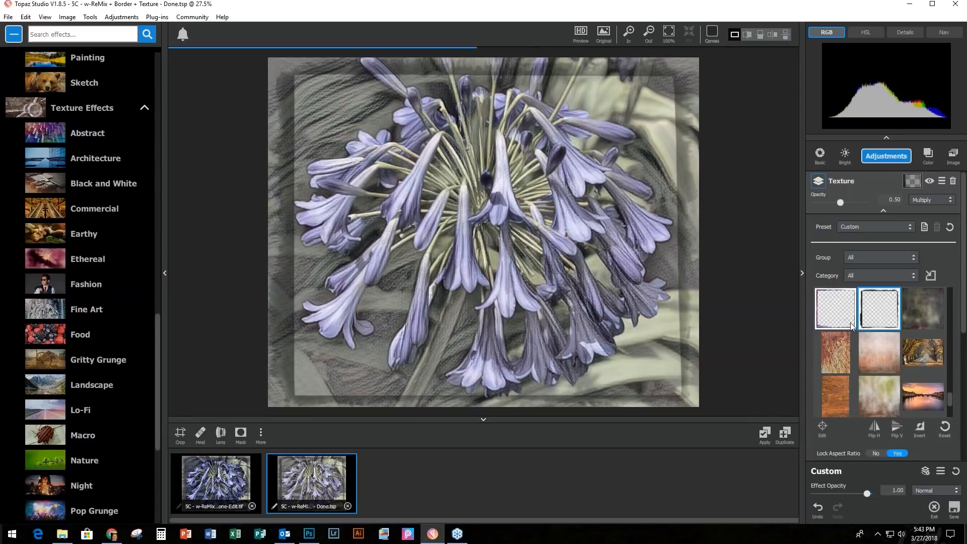
pyautogui.moveTo(964, 291)
pyautogui.mouseDown()
pyautogui.moveTo(964, 418)
pyautogui.moveTo(964, 296)
pyautogui.mouseUp()
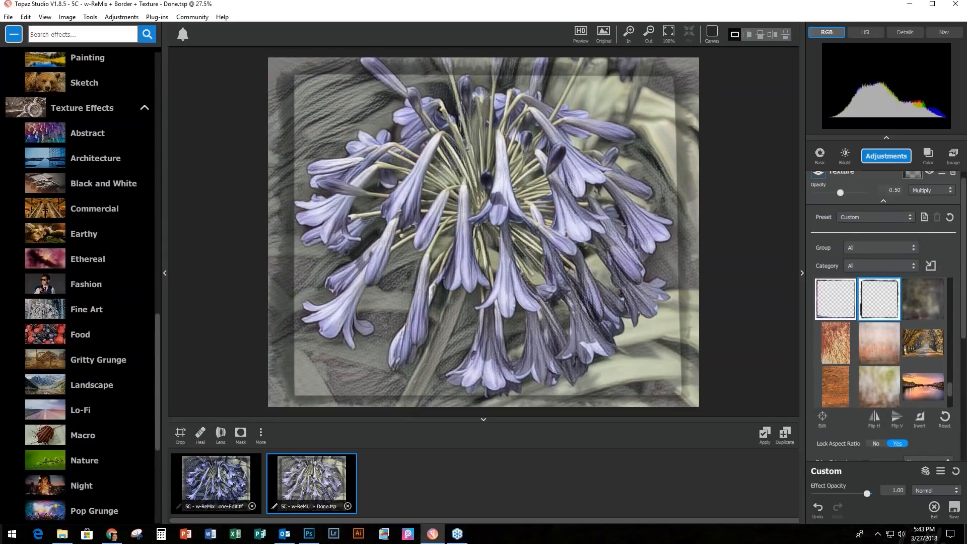
pyautogui.click(883, 202)
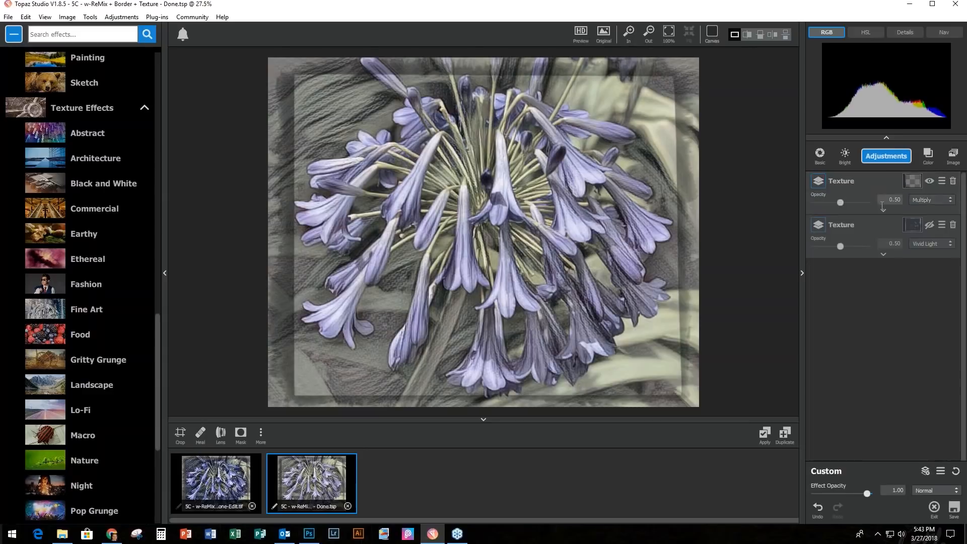
# Step: Show the Vivid Light texture again and examine its settings and its placement outline on the image
pyautogui.click(882, 256)
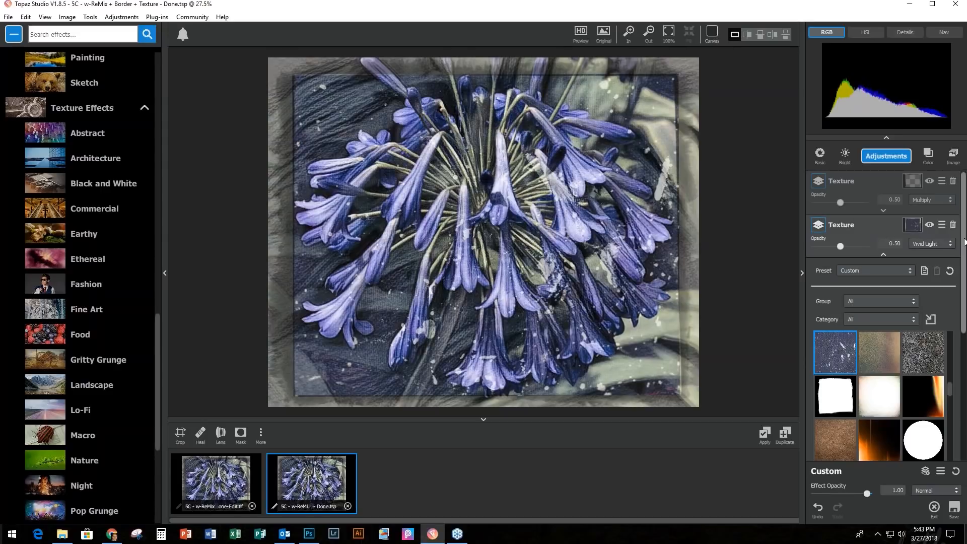
pyautogui.moveTo(963, 243); pyautogui.dragTo(962, 374)
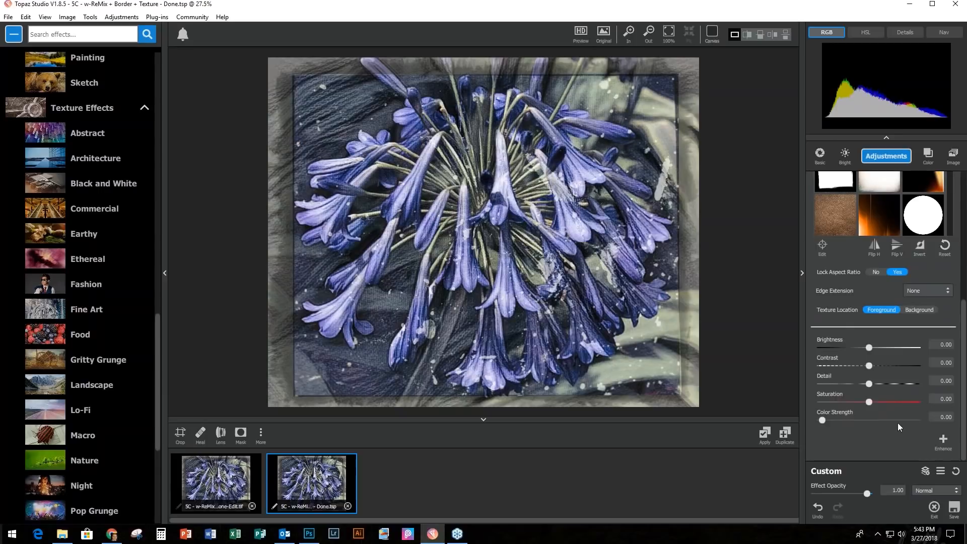
pyautogui.scroll(1, 883, 365)
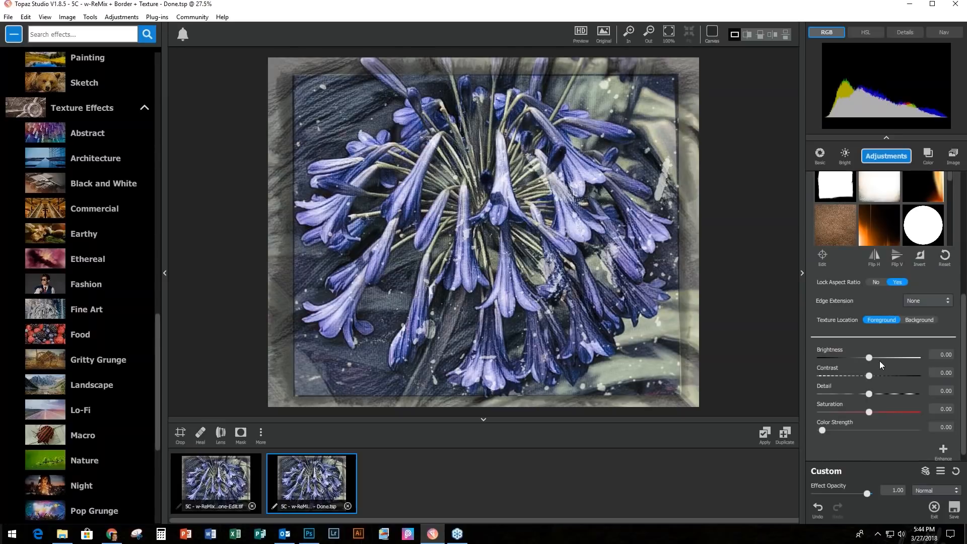
pyautogui.click(822, 257)
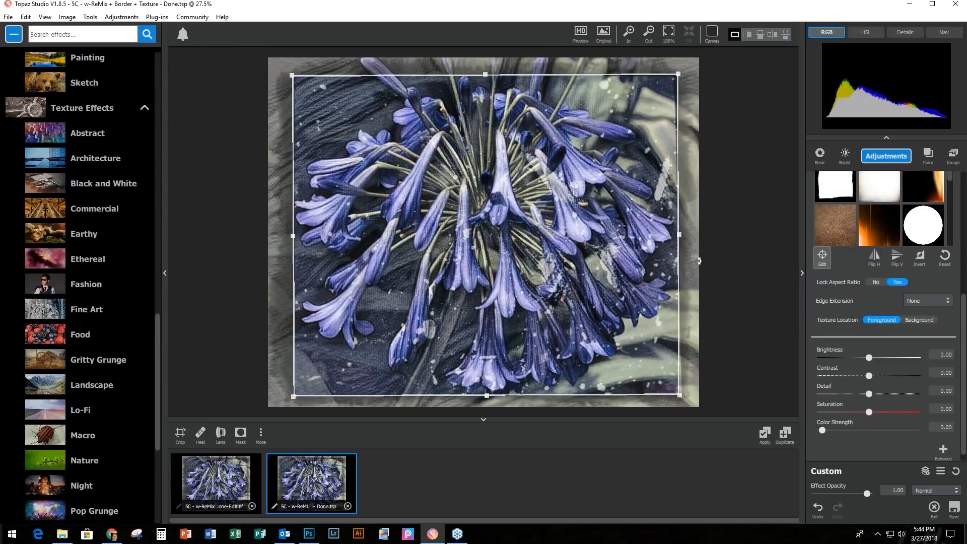
pyautogui.moveTo(679, 235)
pyautogui.mouseDown()
pyautogui.moveTo(695, 237)
pyautogui.moveTo(679, 235)
pyautogui.mouseUp()
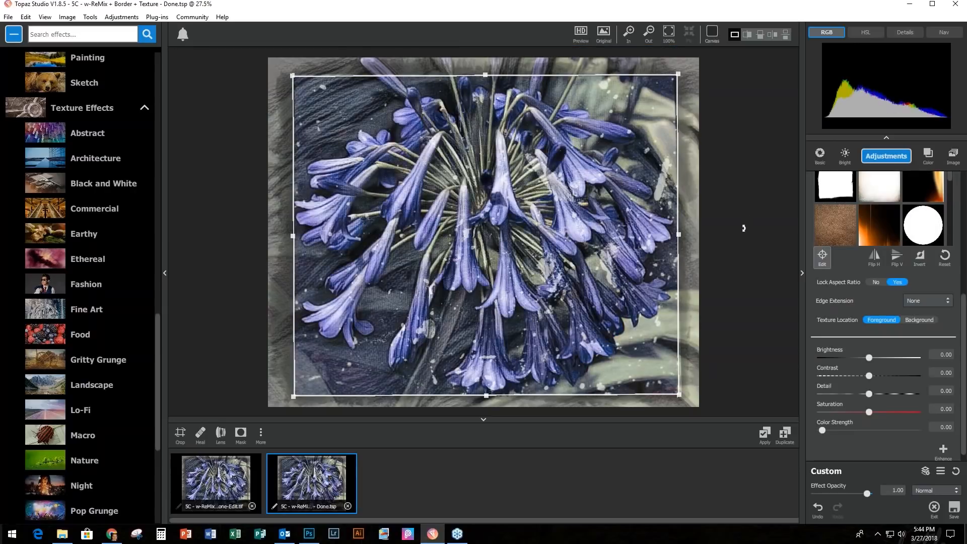
# Step: Apply both textures to a new image and search the effects for "chalk smudge"
pyautogui.click(764, 434)
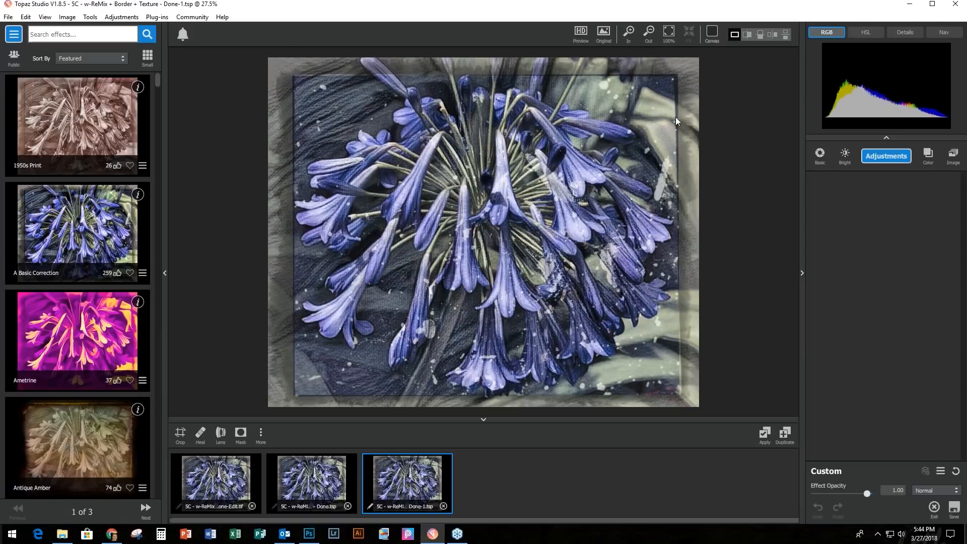
pyautogui.click(11, 36)
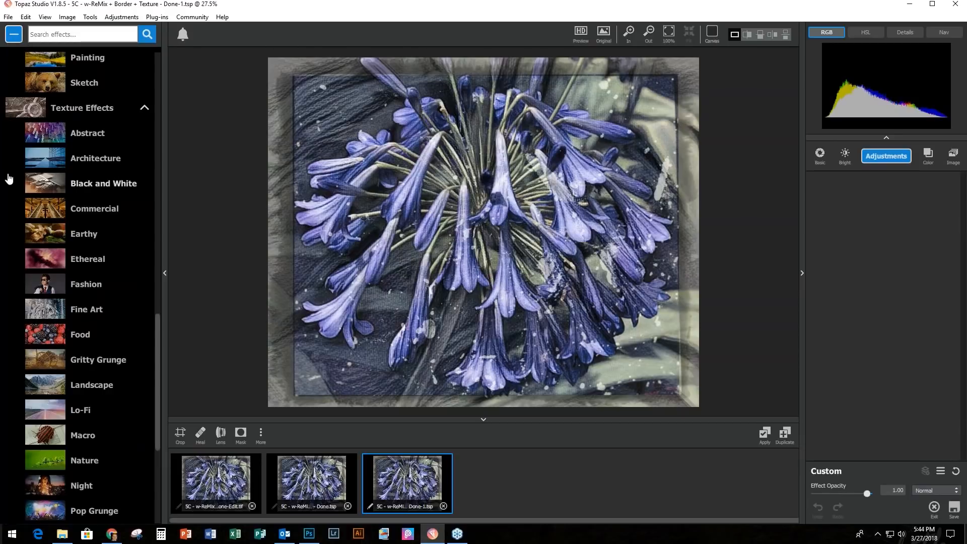
pyautogui.click(76, 35)
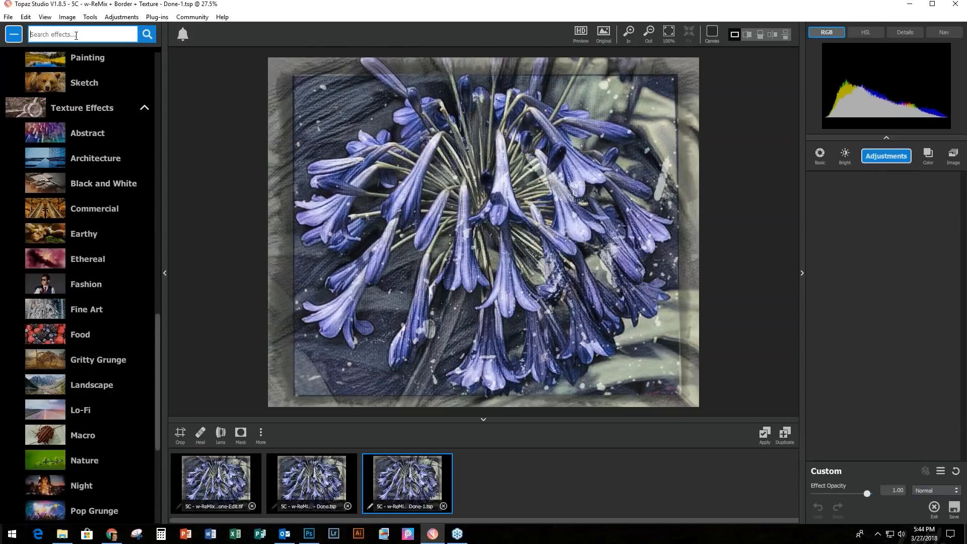
pyautogui.write('chalk smudge')
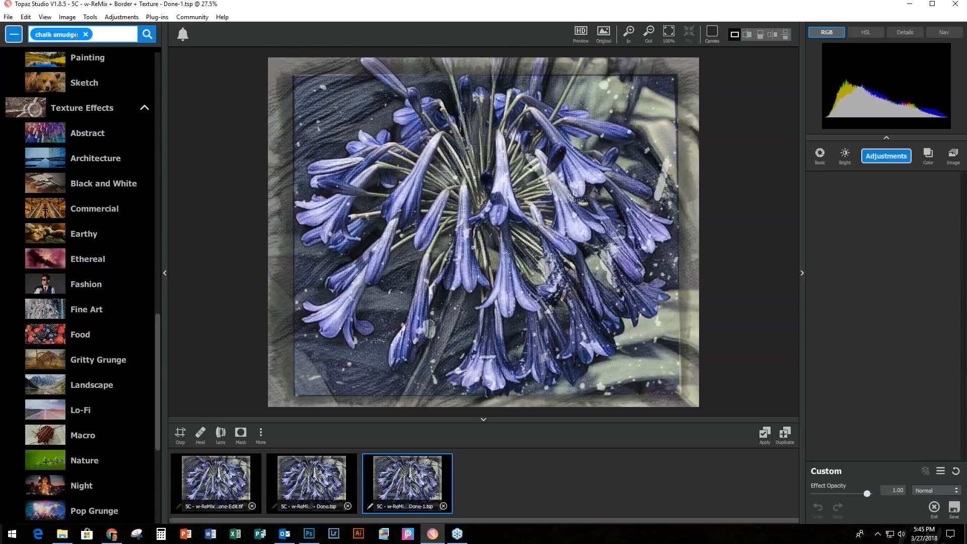
pyautogui.press('Return')
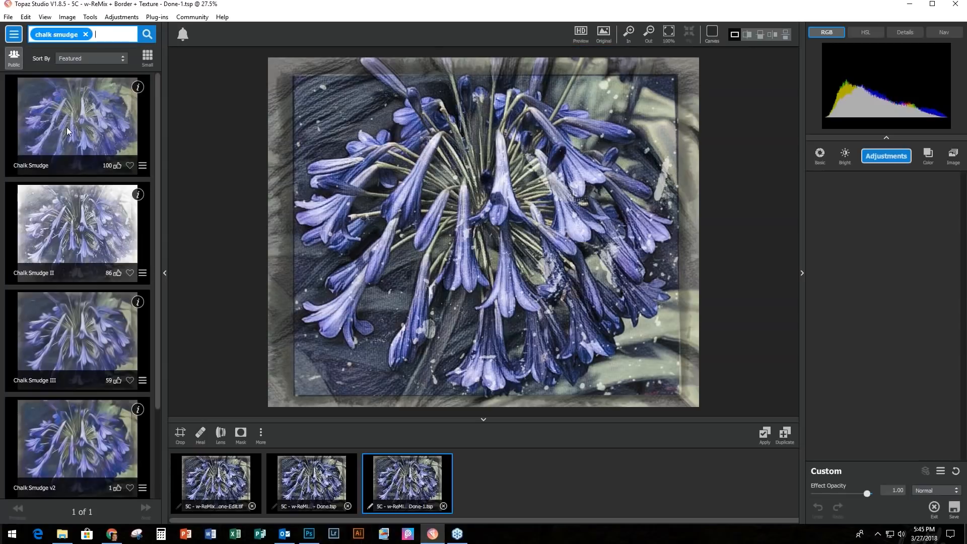
# Step: Try the Chalk Smudge and Chalk Smudge II effects, settle on Chalk Smudge III, and return to the 5C - w-ReMix + Border + Texture - Done.tsp image
pyautogui.click(71, 123)
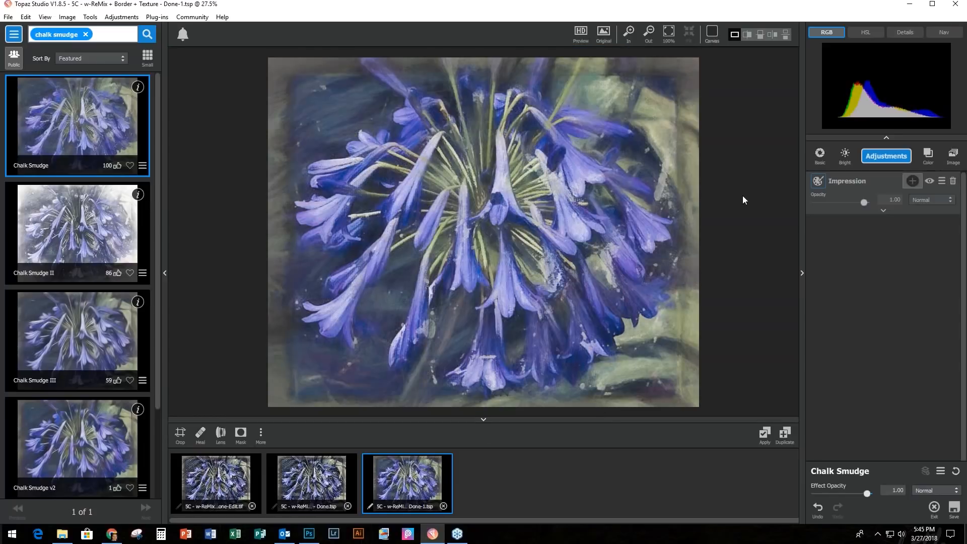
pyautogui.click(69, 239)
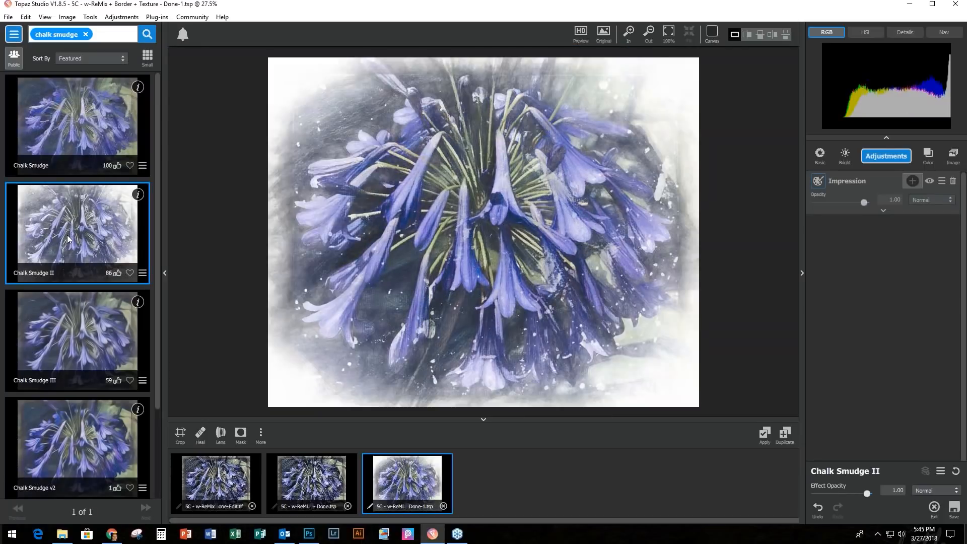
pyautogui.click(62, 344)
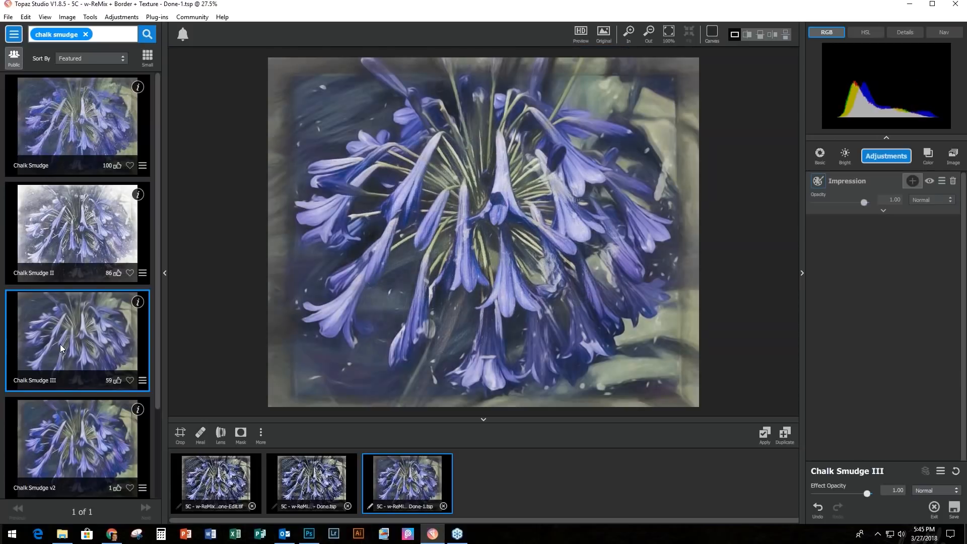
pyautogui.click(309, 481)
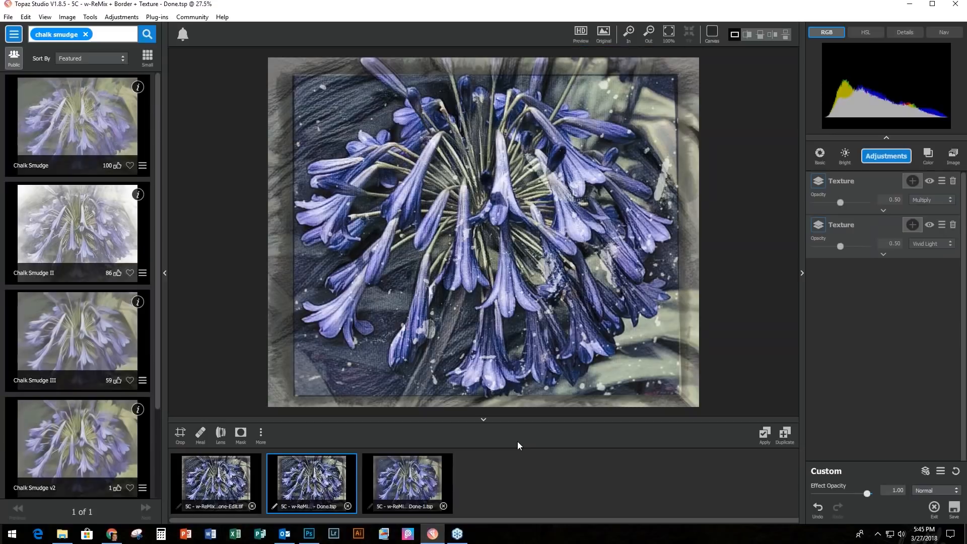